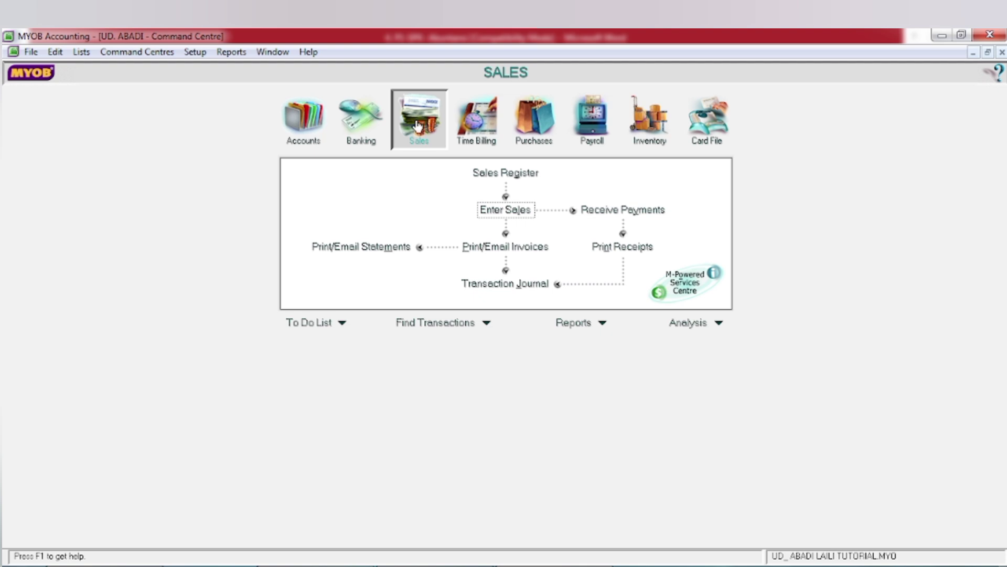
- Start a new sales invoice for customer TOKO ELITA with invoice number F12-4
left_click(491, 219)
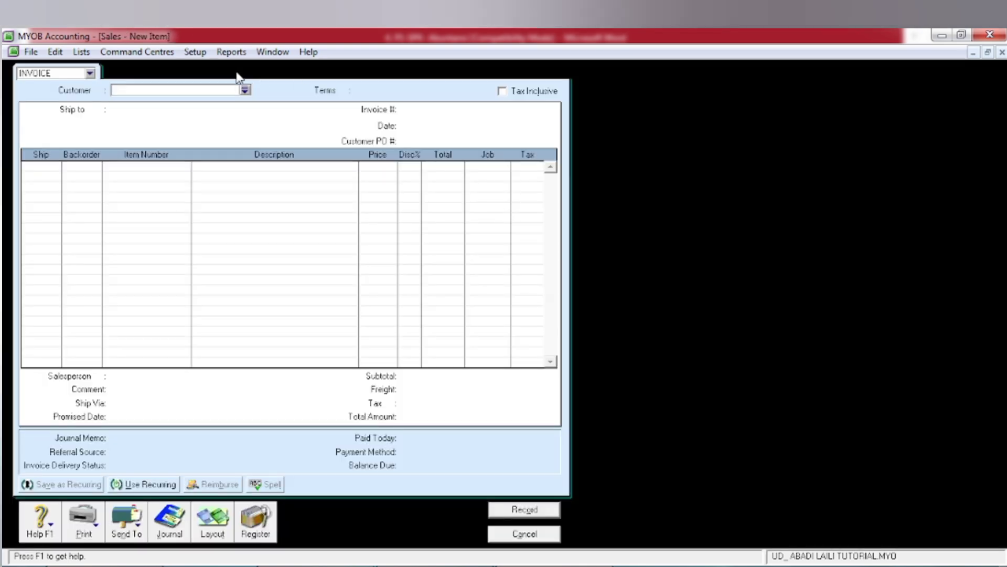
left_click(245, 91)
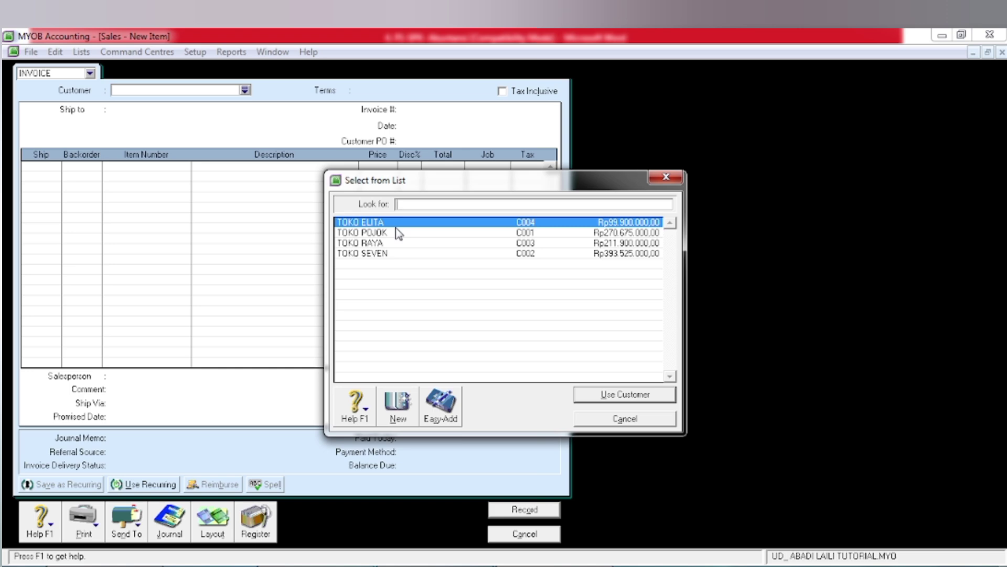
left_click(588, 399)
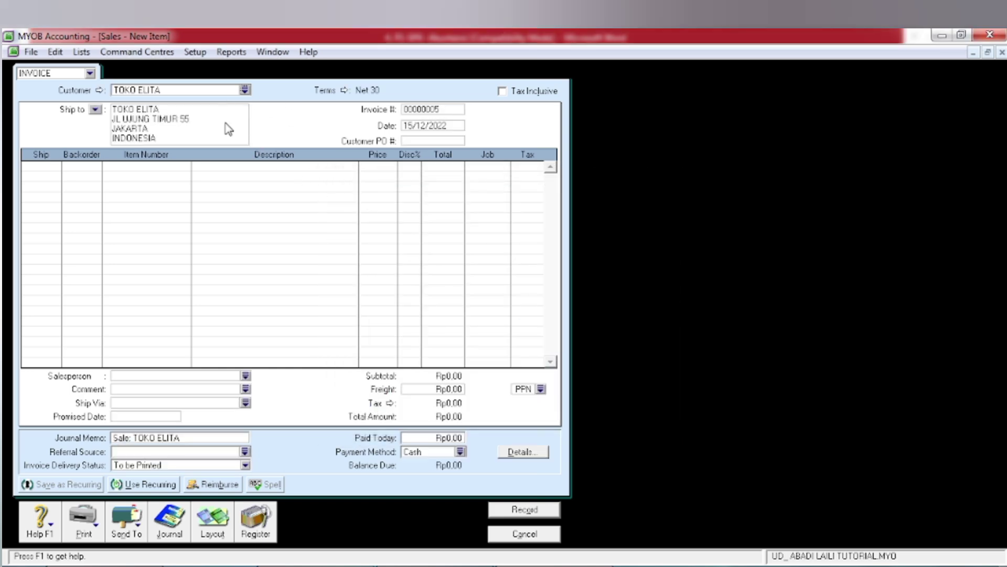
left_click(429, 109)
type("F12-4")
- Enter the first invoice line: ship 15 of item P1125 C KULKAS PANSONIC at a price of Rp6.500.000
key("Tab")
key("Tab")
key("Tab")
key("Tab")
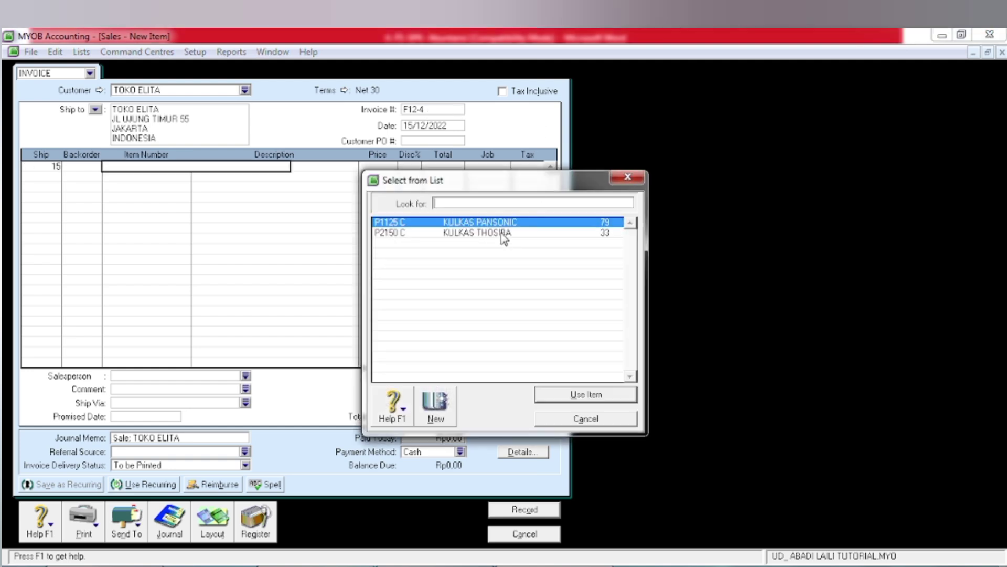
left_click(549, 399)
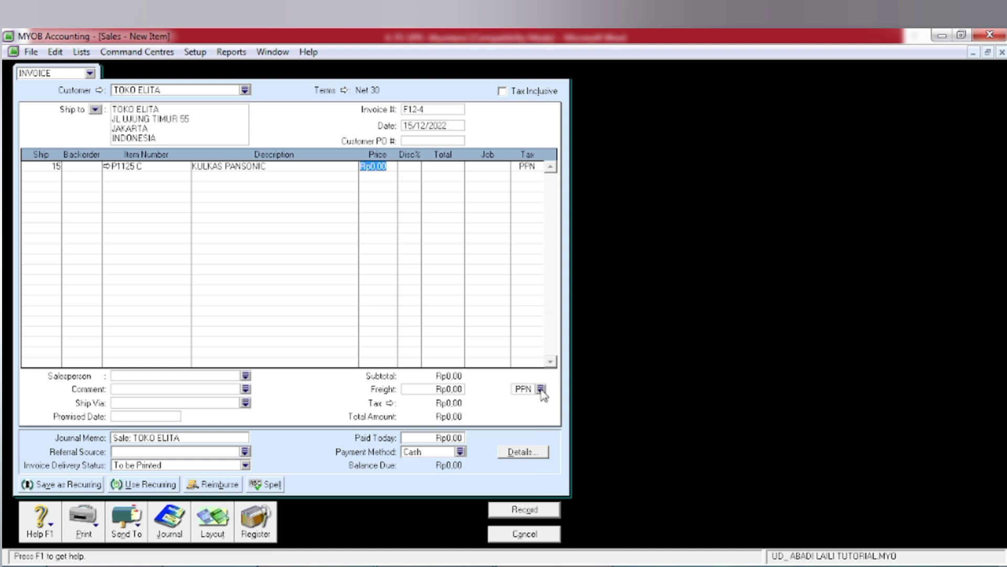
type("6500000")
key("Tab")
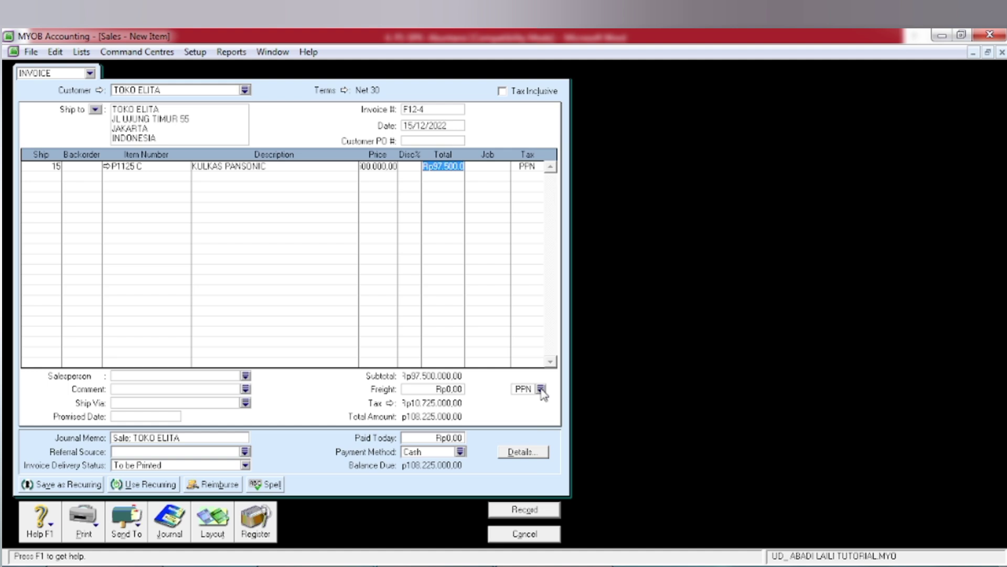
- Add a second invoice line for 15 of item P2150 C KULKAS THOSIBA at a price of Rp5.500.000
key("Tab")
key("Tab")
key("Tab")
type("15")
key("Tab")
key("Tab")
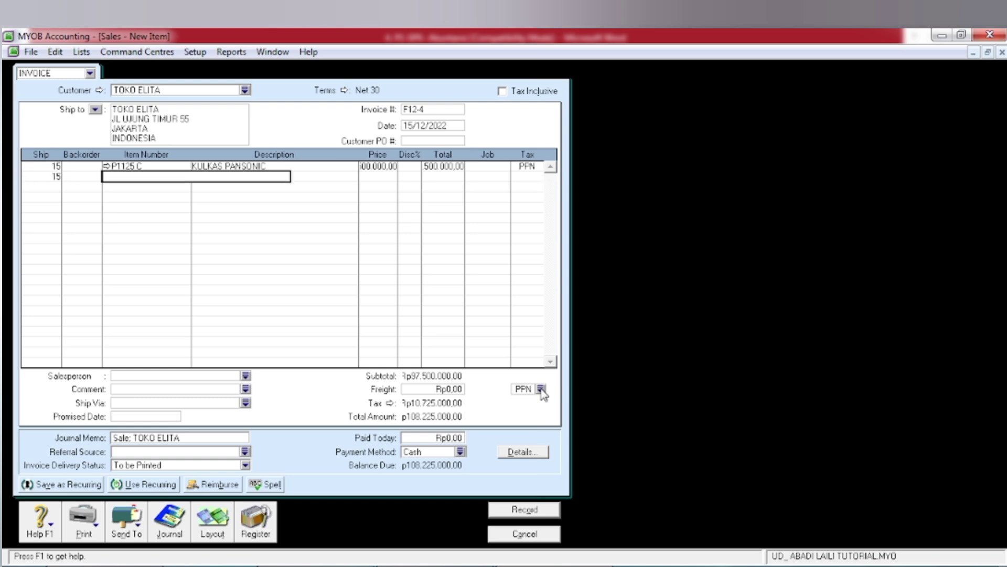
key("Tab")
type("P2150 C")
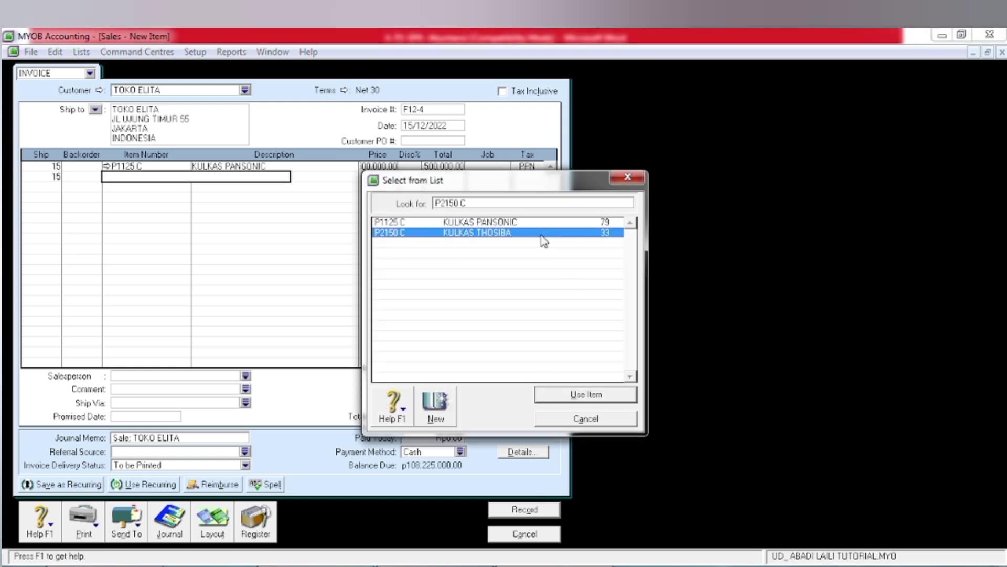
left_click(571, 397)
key("Tab")
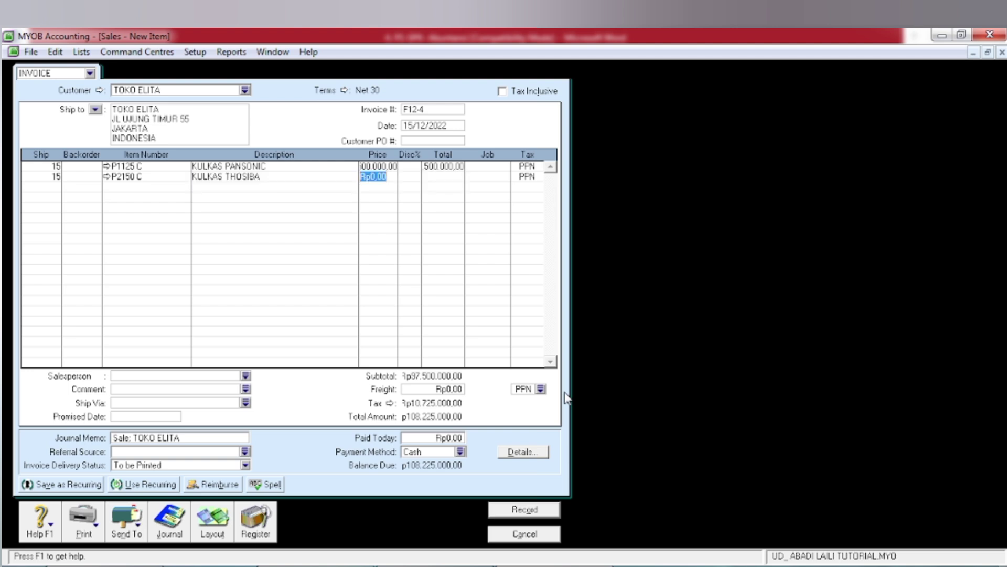
type("5500000")
key("Tab")
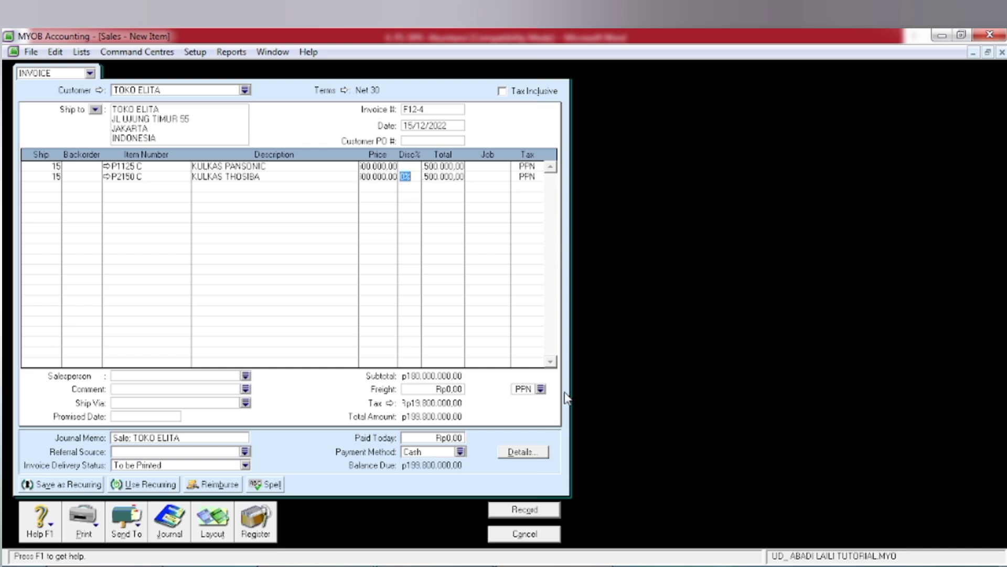
key("Tab")
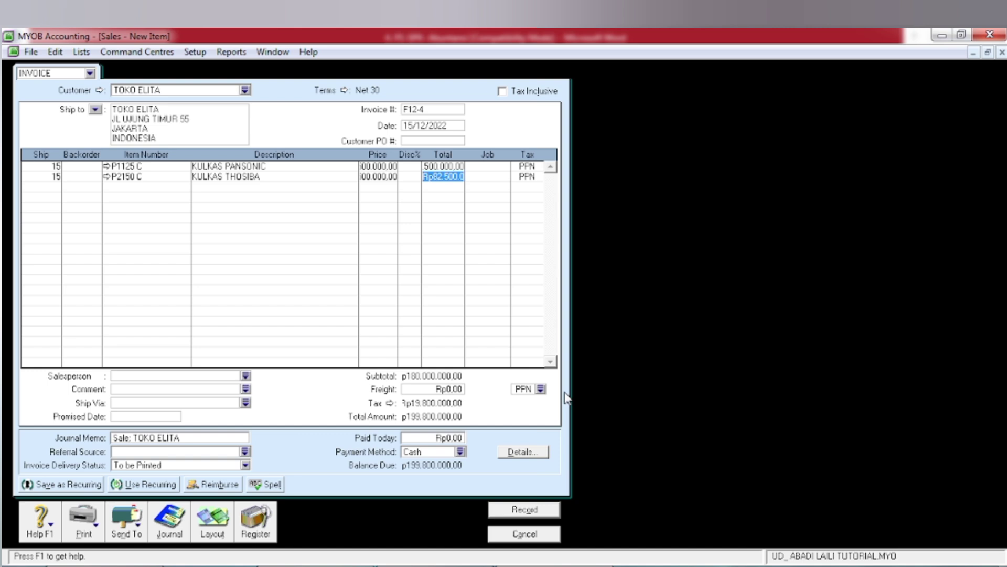
key("Tab")
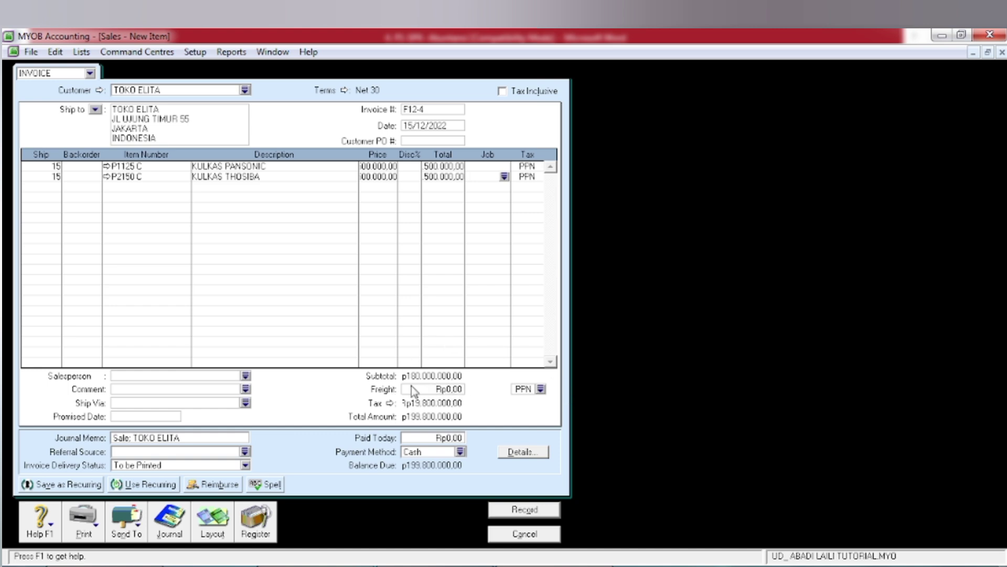
- Set the freight tax code to N-T and enter a freight charge of Rp2.000.000
left_click(541, 389)
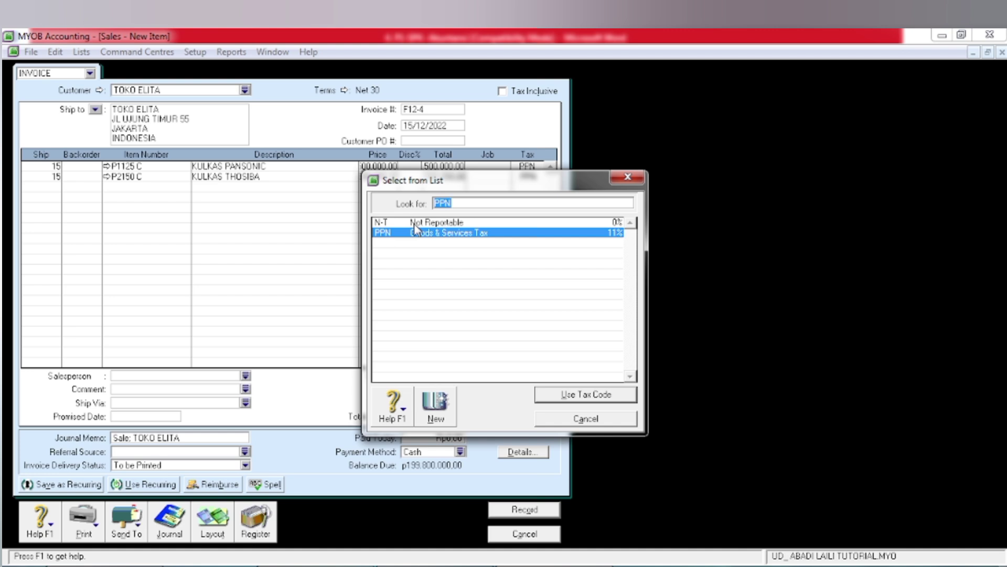
left_click(414, 224)
left_click(556, 395)
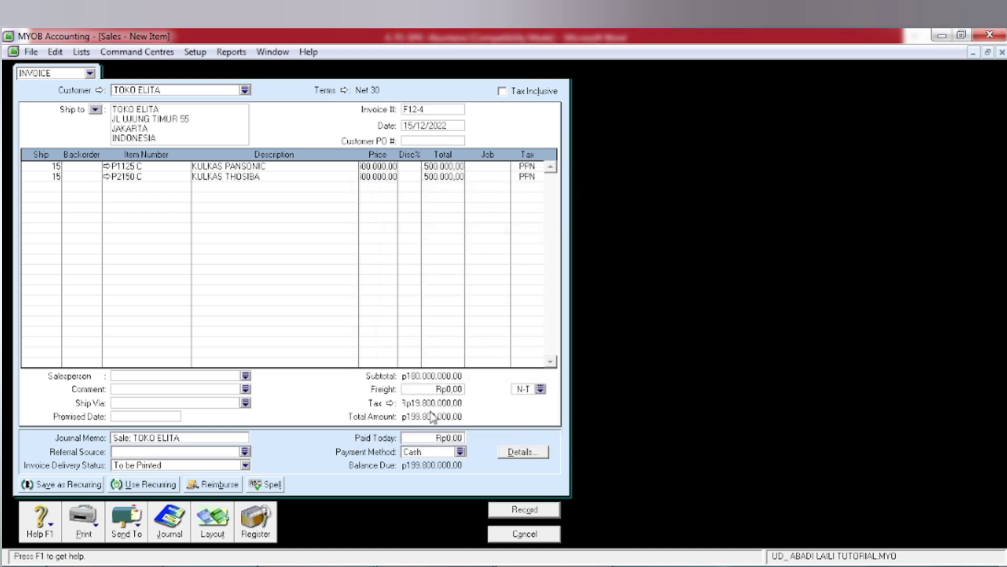
left_click(431, 390)
type("2.000.00")
key("Tab")
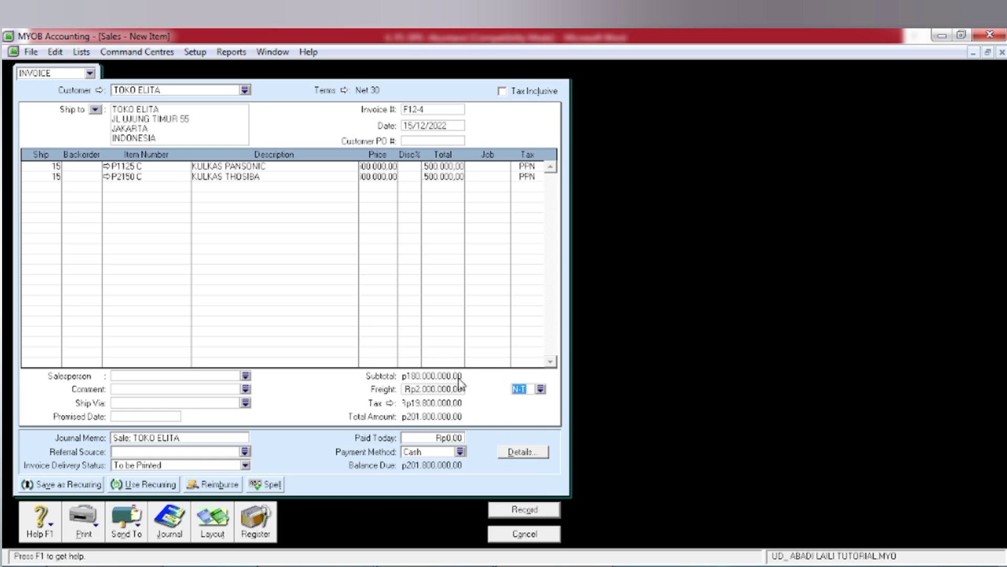
- Check the journal recap of invoice F12-4, record the invoice and close the sales form
key("ctrl+r")
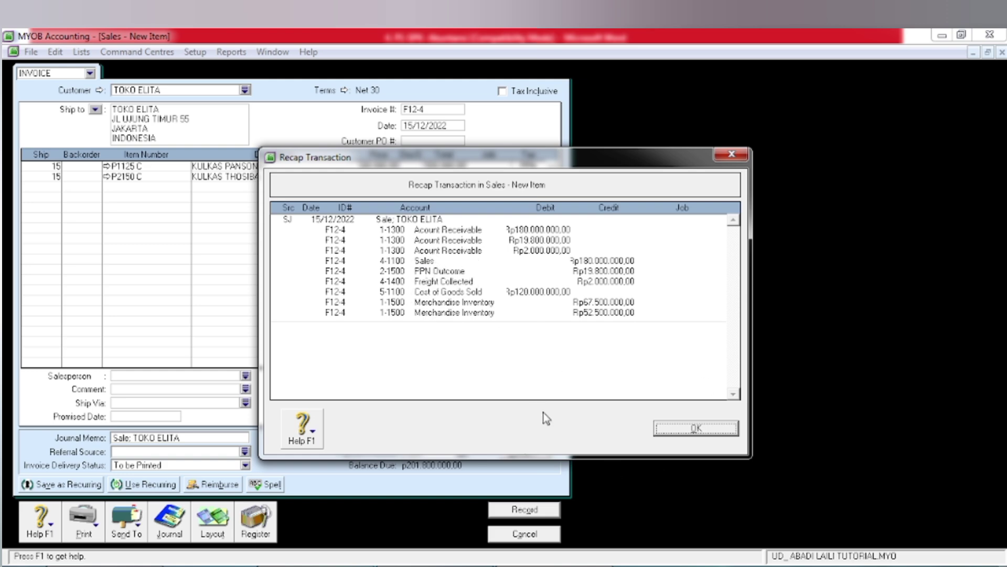
left_click(677, 431)
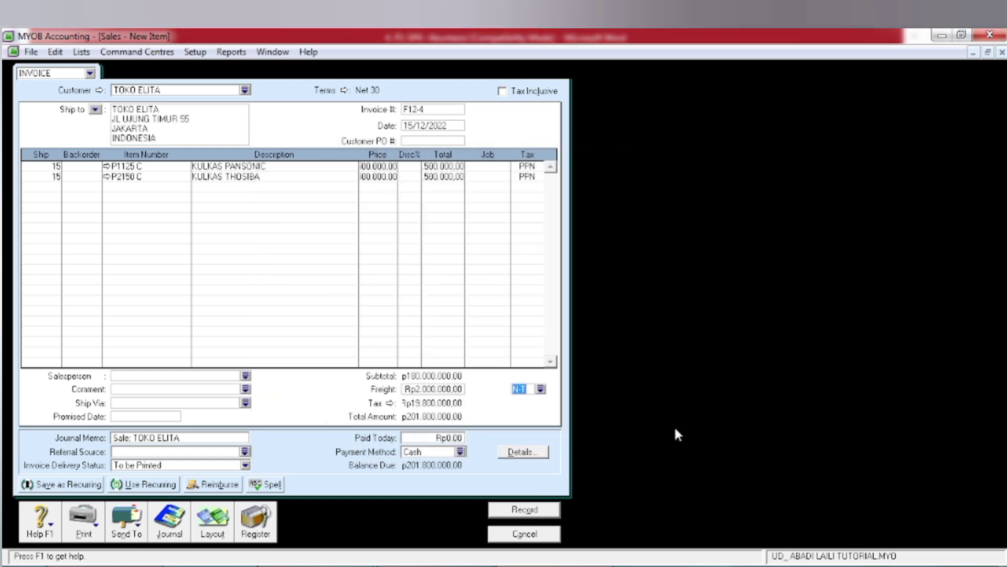
left_click(501, 517)
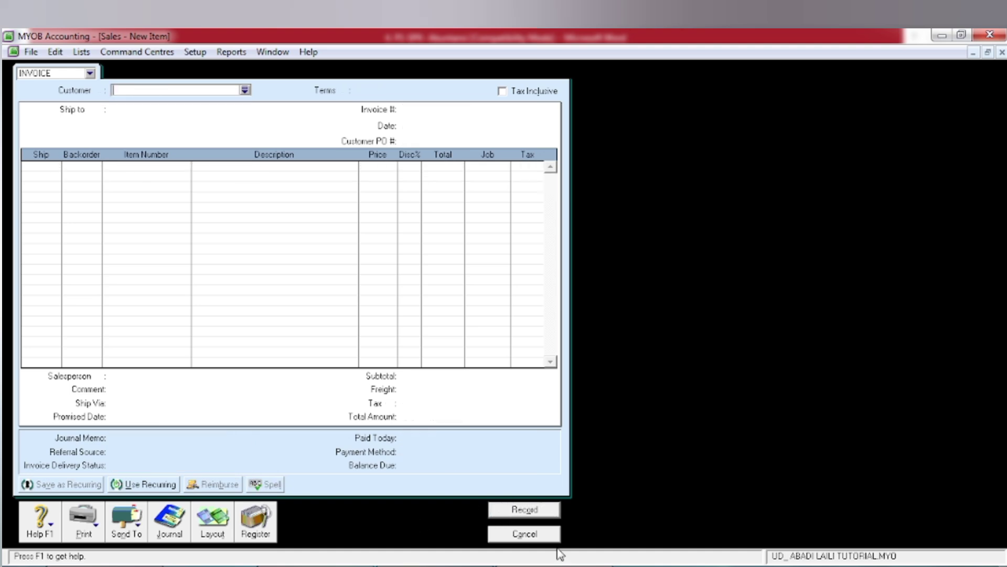
left_click(521, 535)
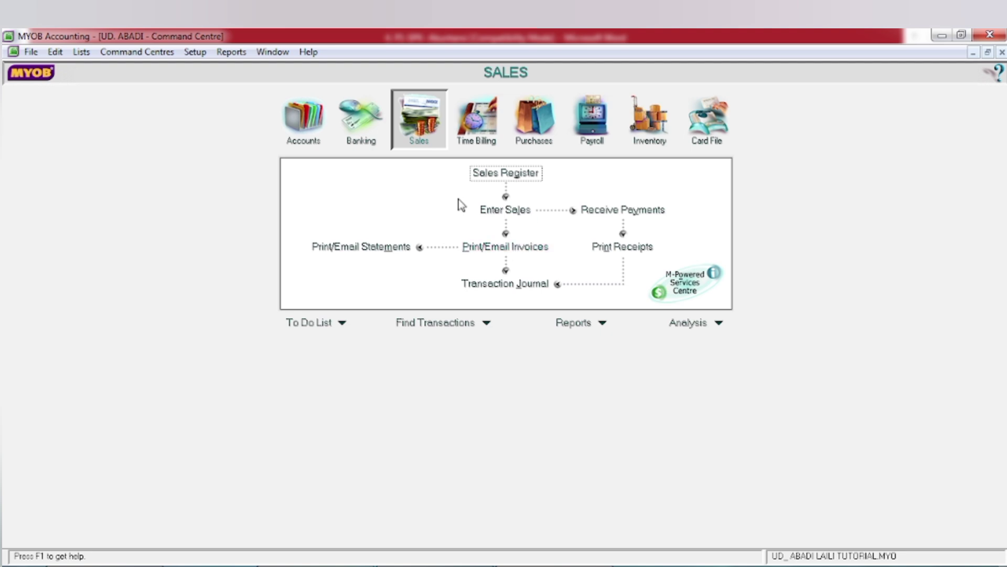
- Start another sales entry for TOKO ELITA with invoice number NK-1 and date 18/12/2022
left_click(504, 210)
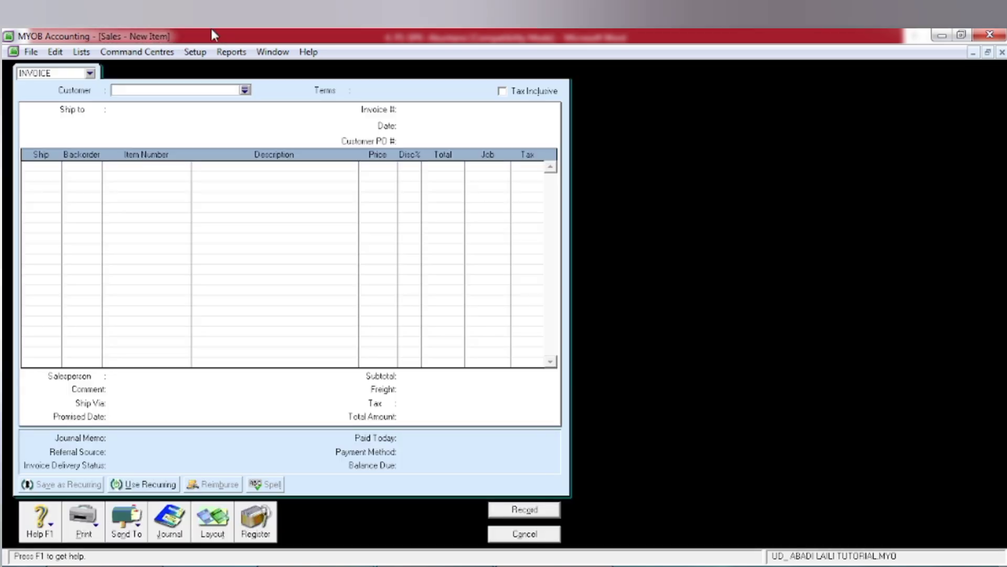
left_click(245, 90)
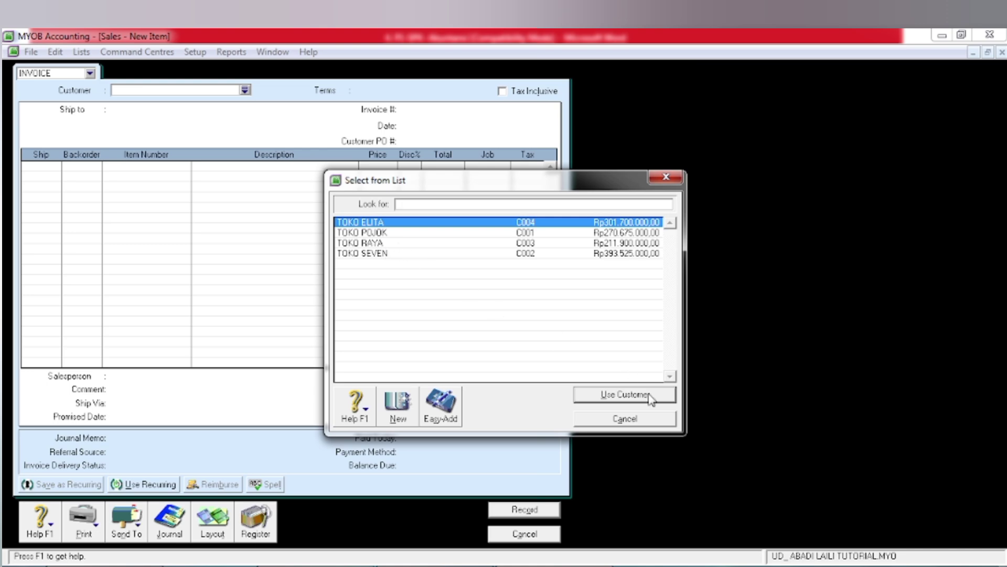
left_click(595, 399)
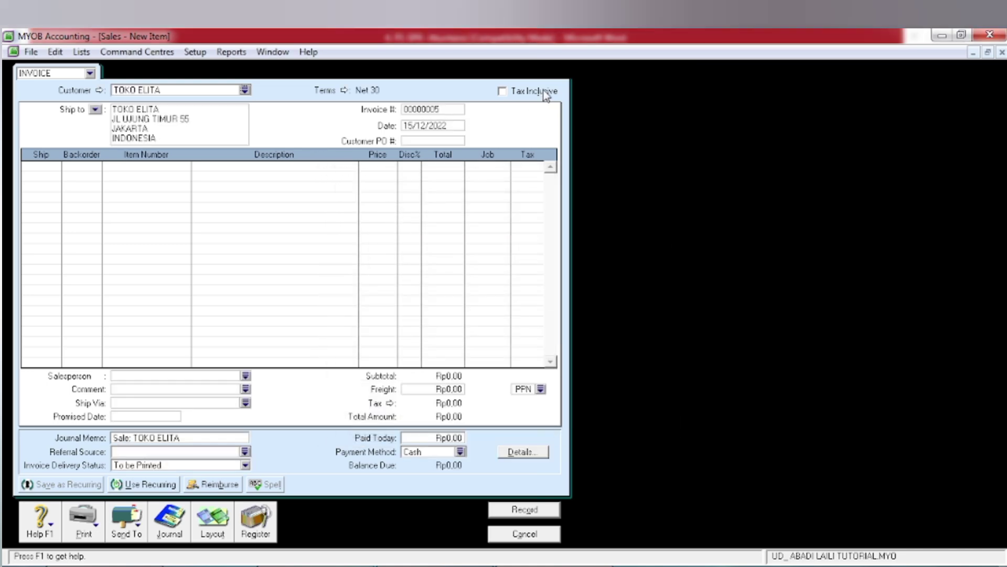
left_click(426, 111)
type("NK-1")
key("Tab")
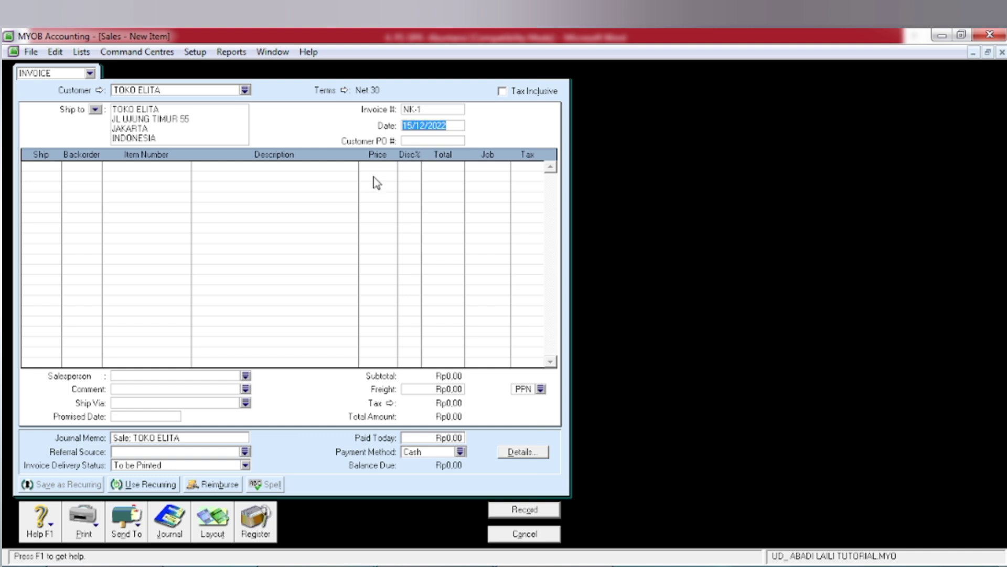
left_click(410, 126)
key("BackSpace")
type("8")
- Enter the first return line with a ship quantity of -2 for item P1125 C KULKAS PANSONIC at Rp6.500.000
key("Tab")
key("Tab")
key("Tab")
key("Tab")
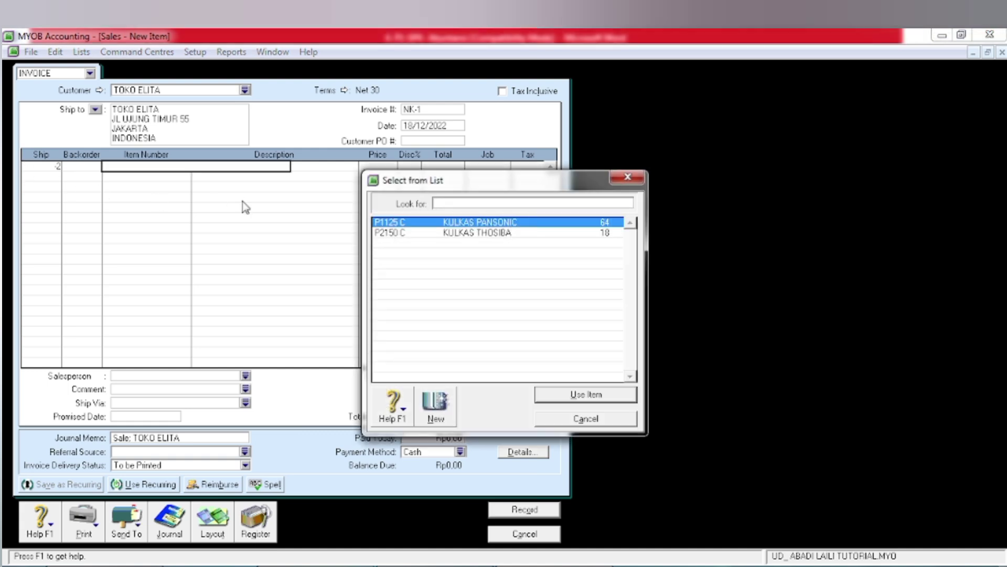
left_click(559, 396)
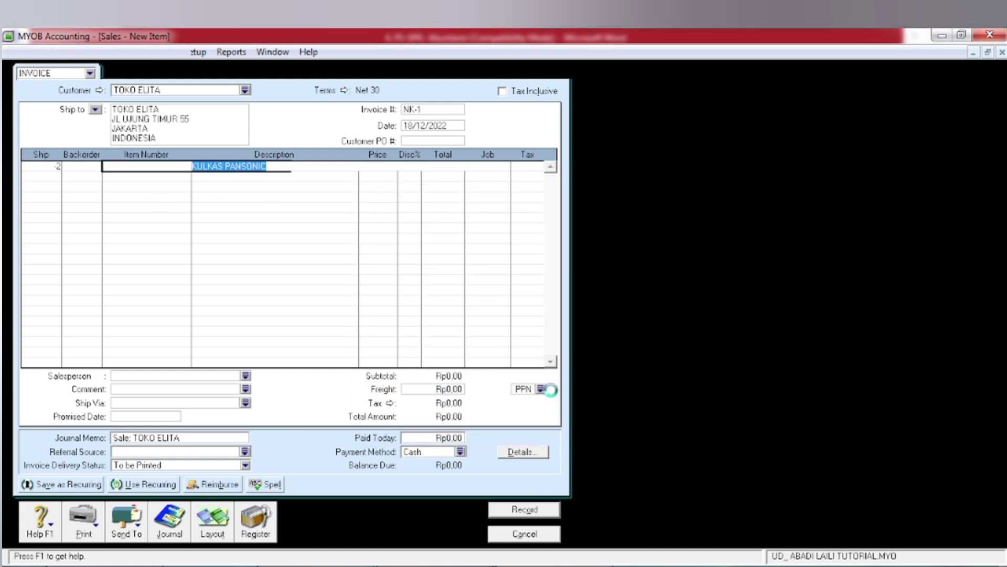
key("Tab")
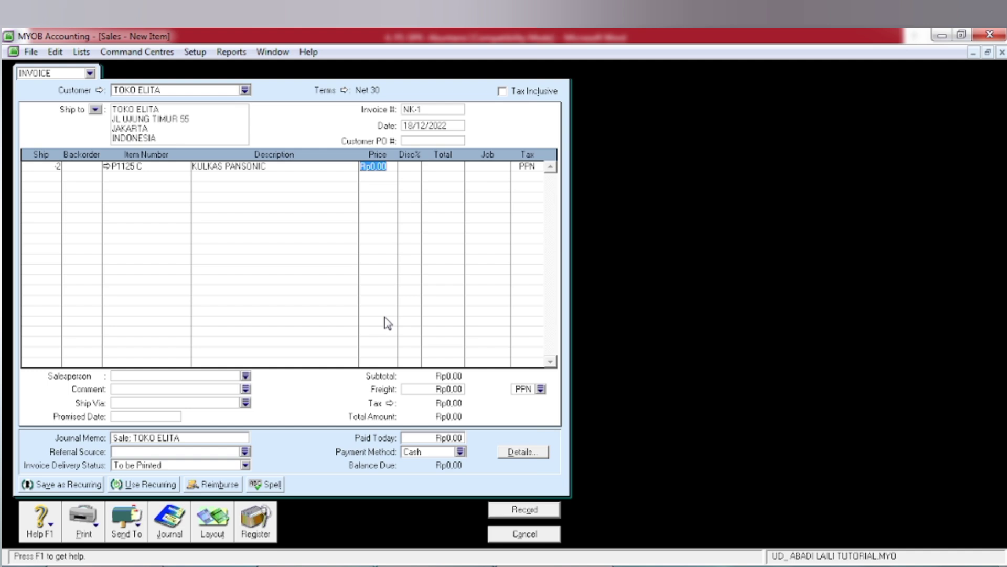
type("6500000")
key("Tab")
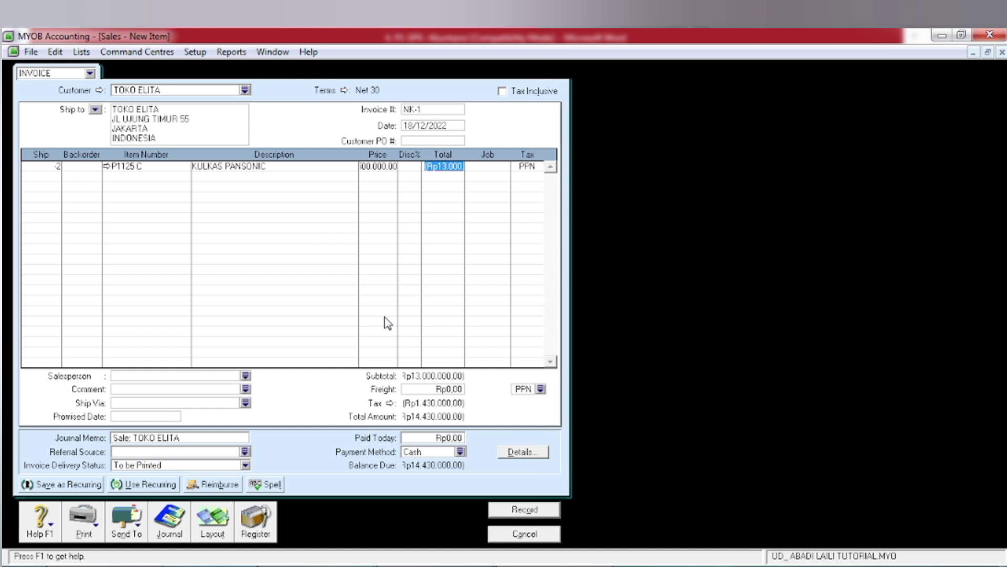
- Add a second return line with a ship quantity of -2 for item P2150 C KULKAS THOSIBA at Rp5.500.000
key("Tab")
key("Tab")
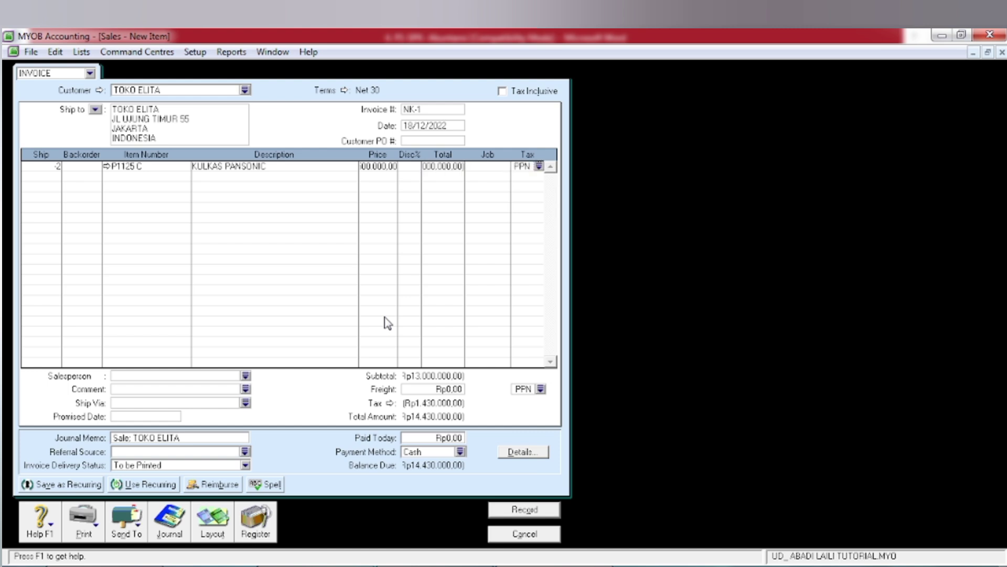
key("Tab")
key("Tab")
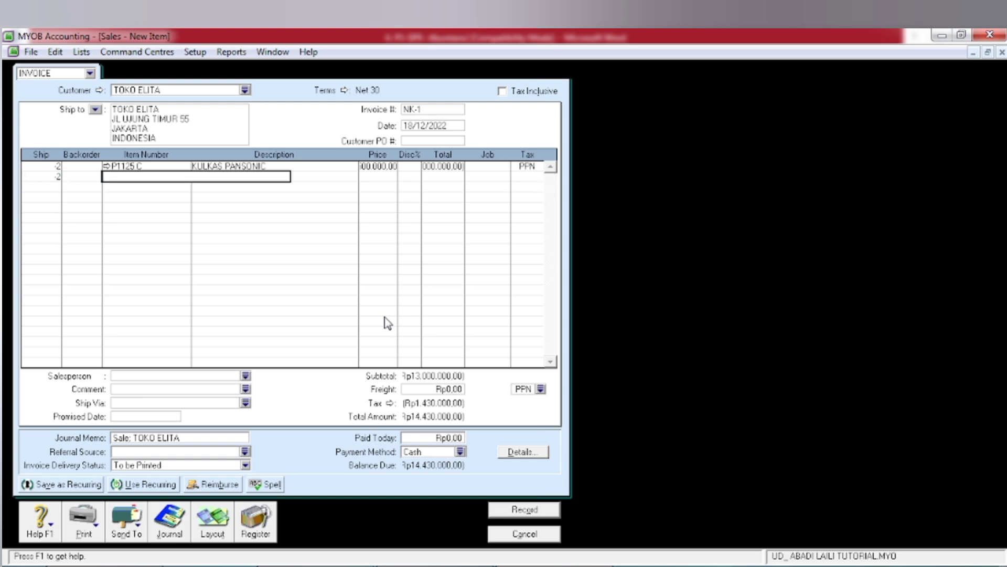
key("Tab")
left_click(469, 234)
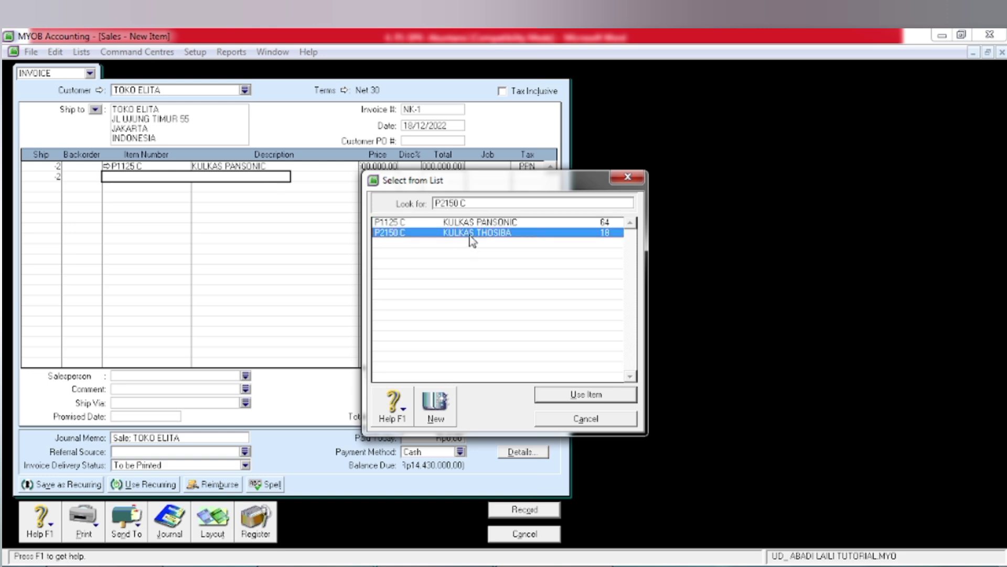
left_click(557, 393)
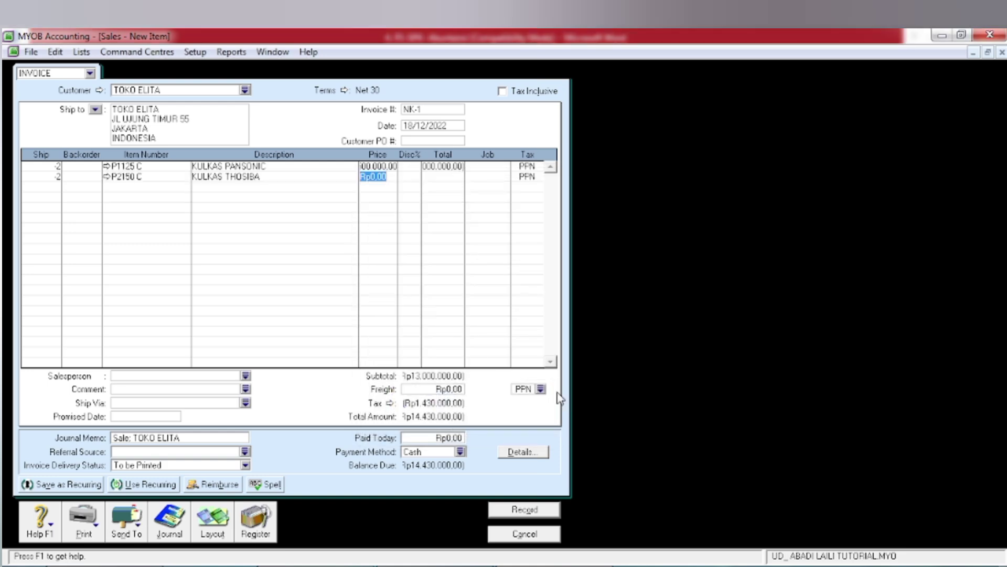
key("Tab")
left_click(371, 179)
type("5500000")
key("Tab")
key("Tab")
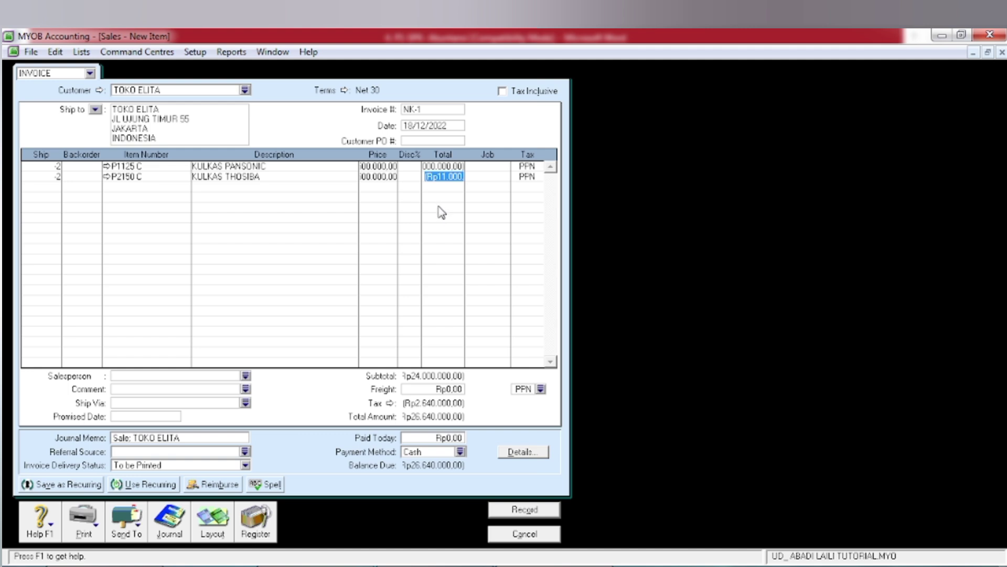
key("Tab")
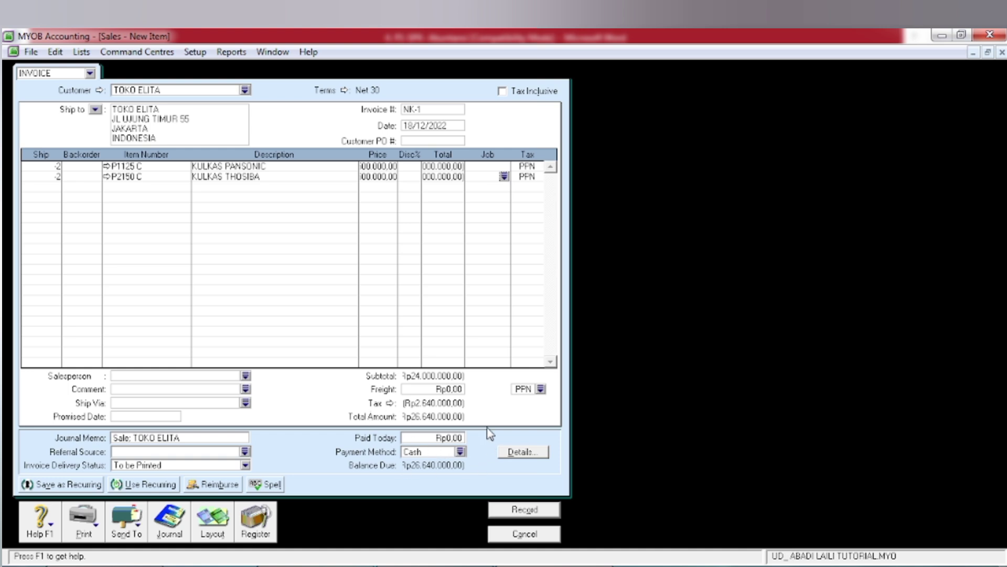
- Review the journal recap of return entry NK-1 and return to the sales form
key("ctrl+r")
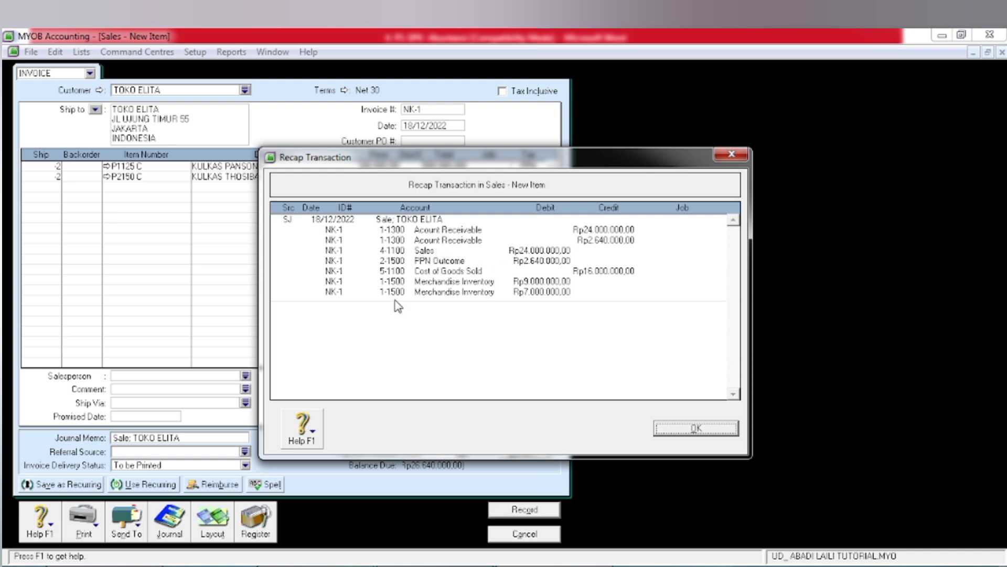
left_click(673, 433)
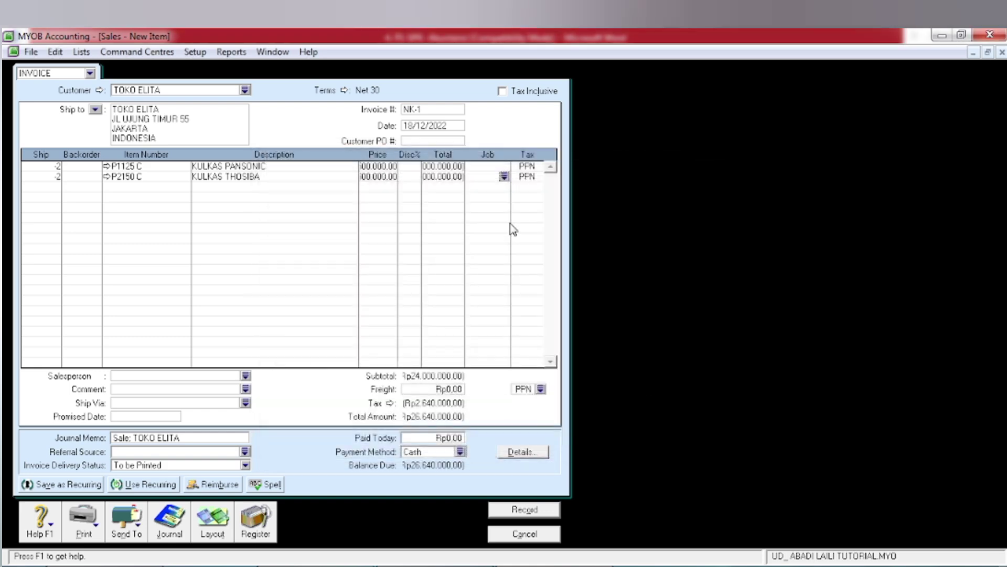
- Set the income tracking account of inventory item P1125 C KULKAS PANSONIC to 4-1200 Sales Return
left_click(973, 53)
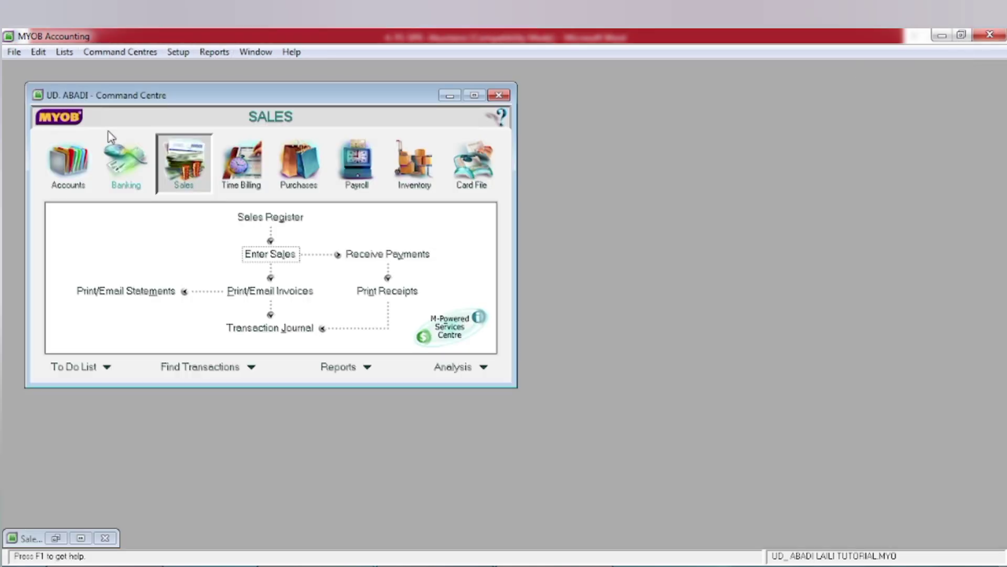
left_click(464, 179)
left_click(403, 176)
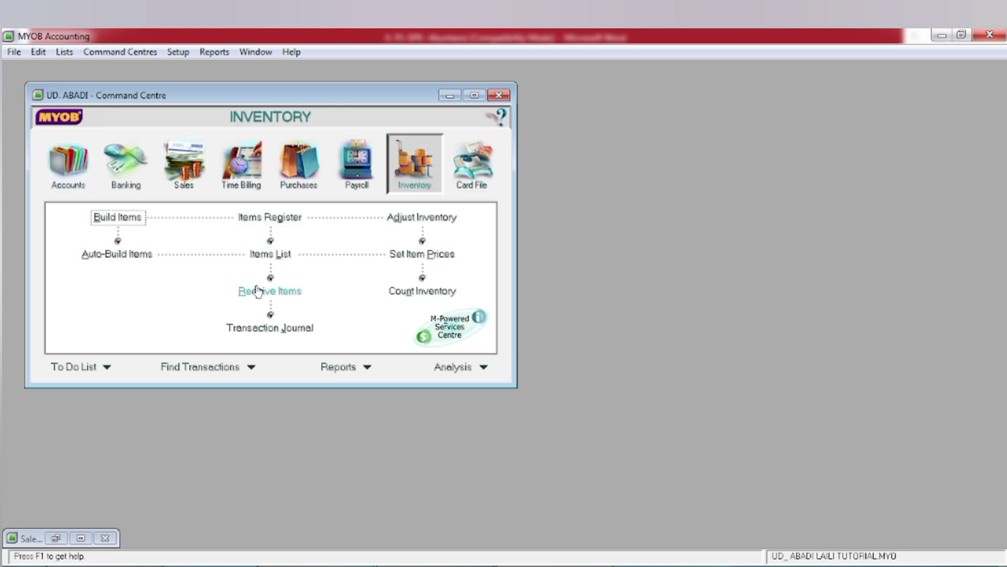
left_click(267, 256)
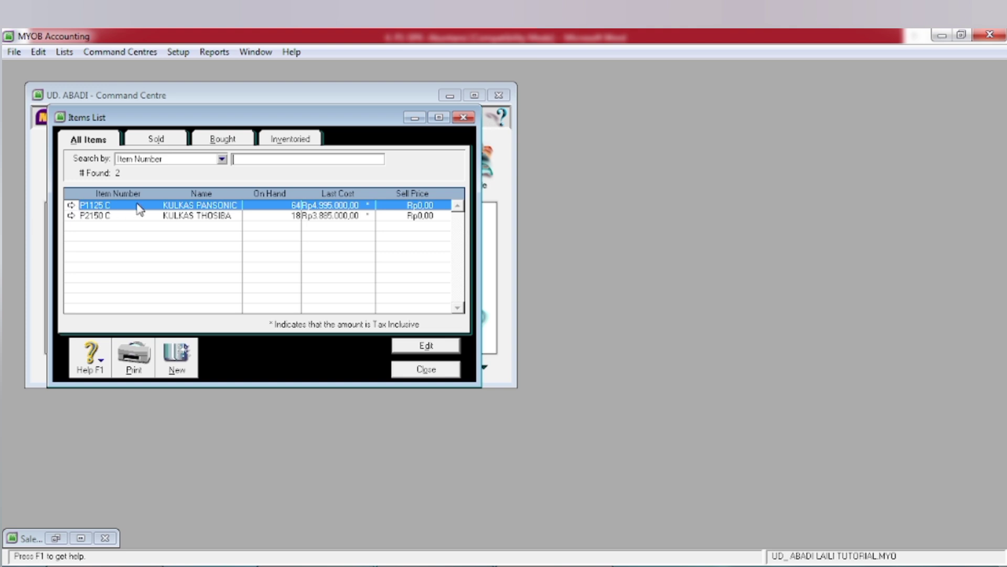
left_click(71, 205)
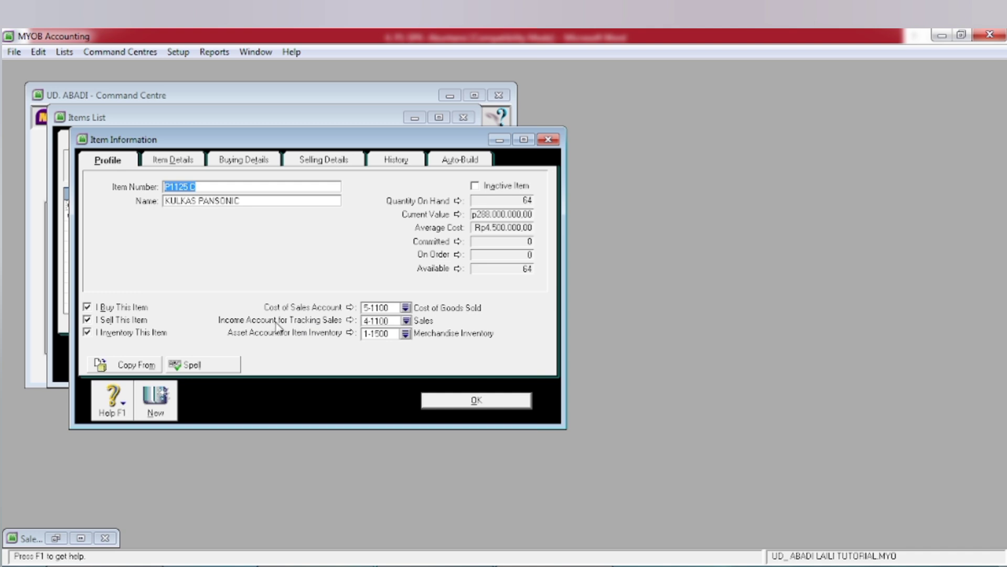
left_click(406, 321)
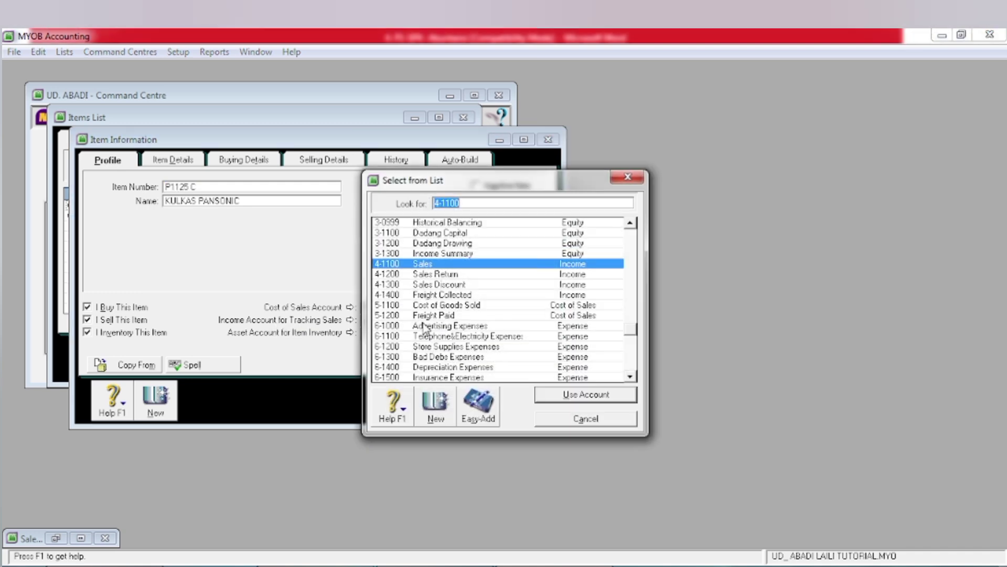
left_click(435, 276)
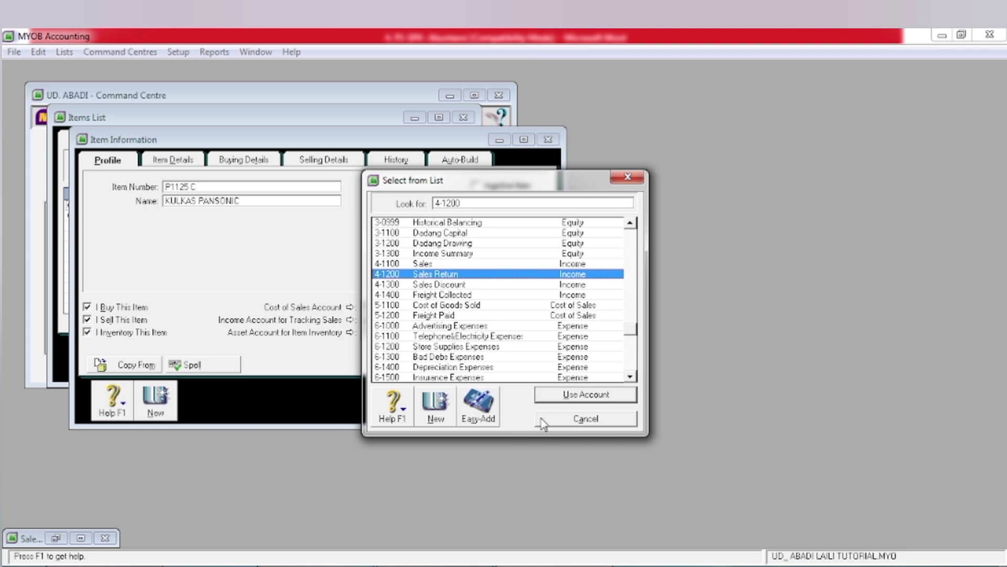
left_click(571, 398)
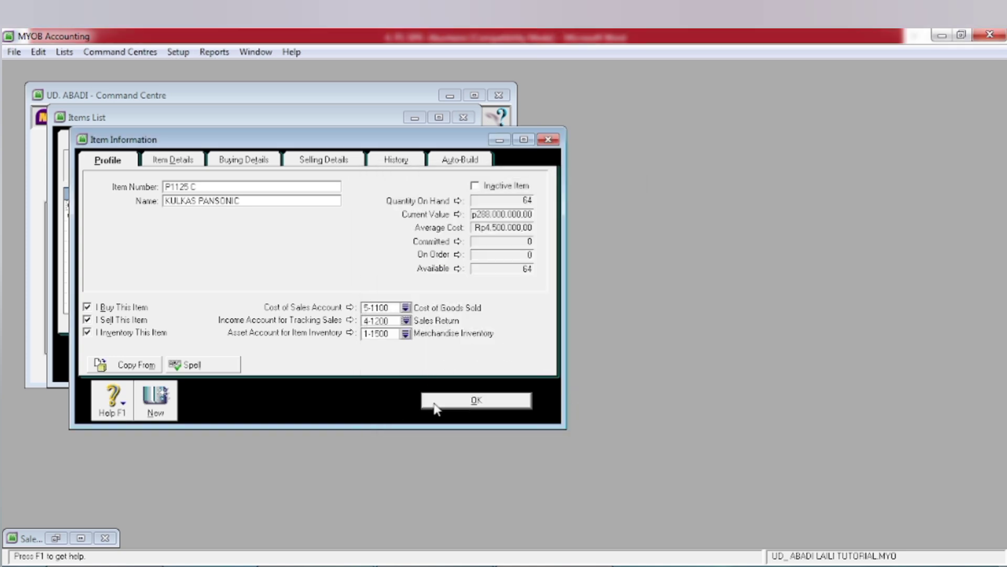
left_click(434, 404)
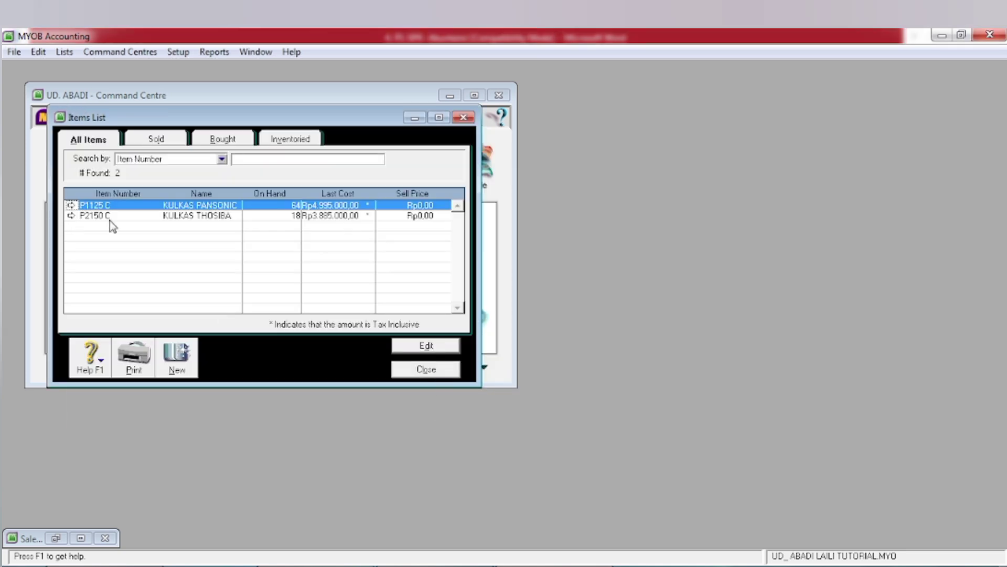
- Set the income tracking account of item P2150 C KULKAS THOSIBA to 4-1200 Sales Return and close the items list
left_click(71, 216)
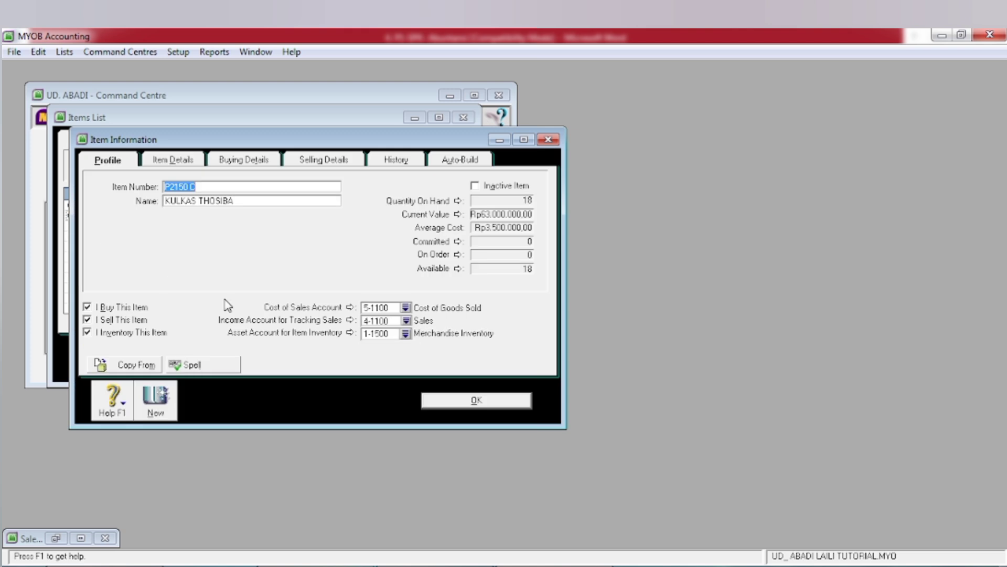
left_click(406, 320)
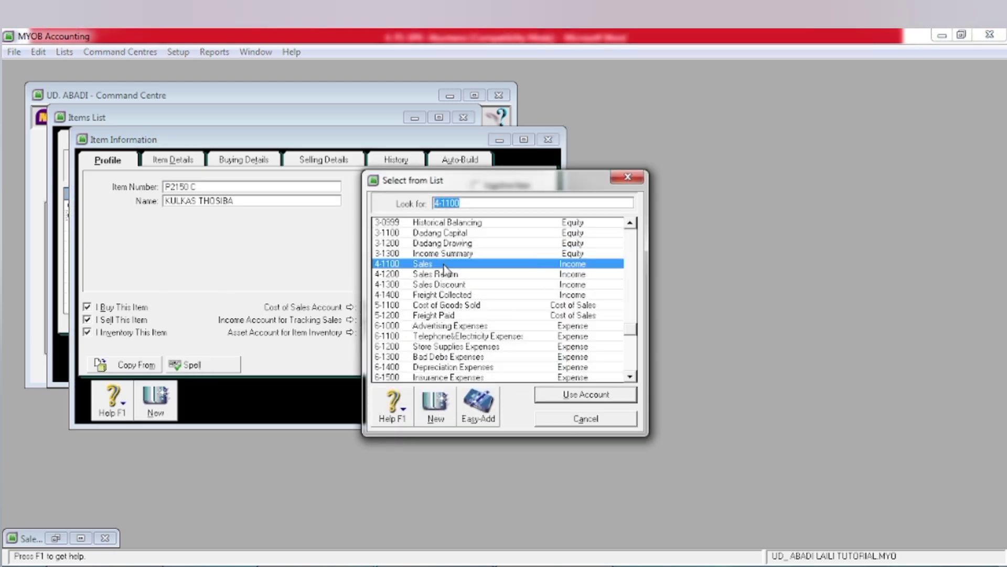
left_click(432, 277)
left_click(564, 394)
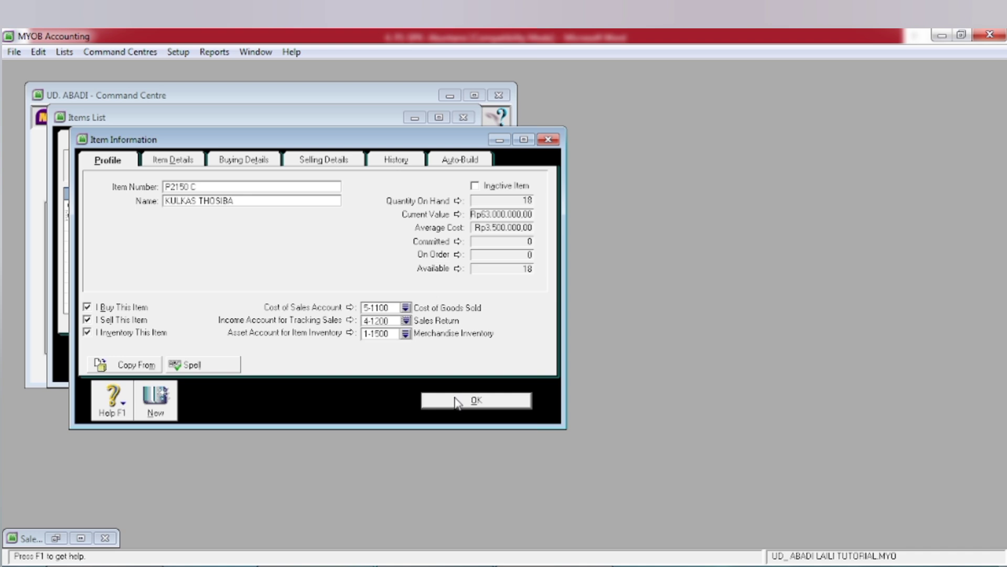
left_click(455, 400)
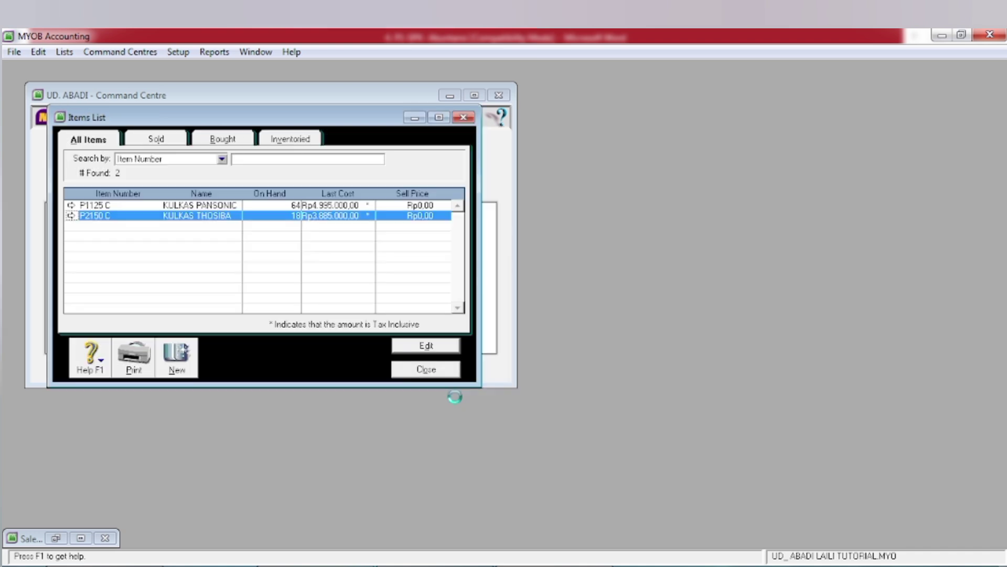
left_click(425, 370)
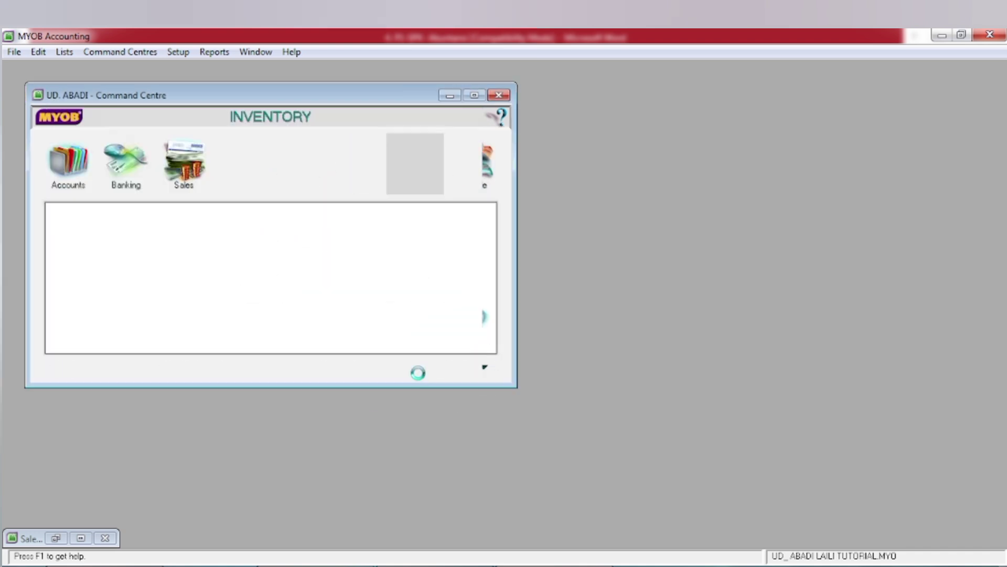
- Return to sales entry NK-1, check its recap transaction, and record the return
left_click(81, 539)
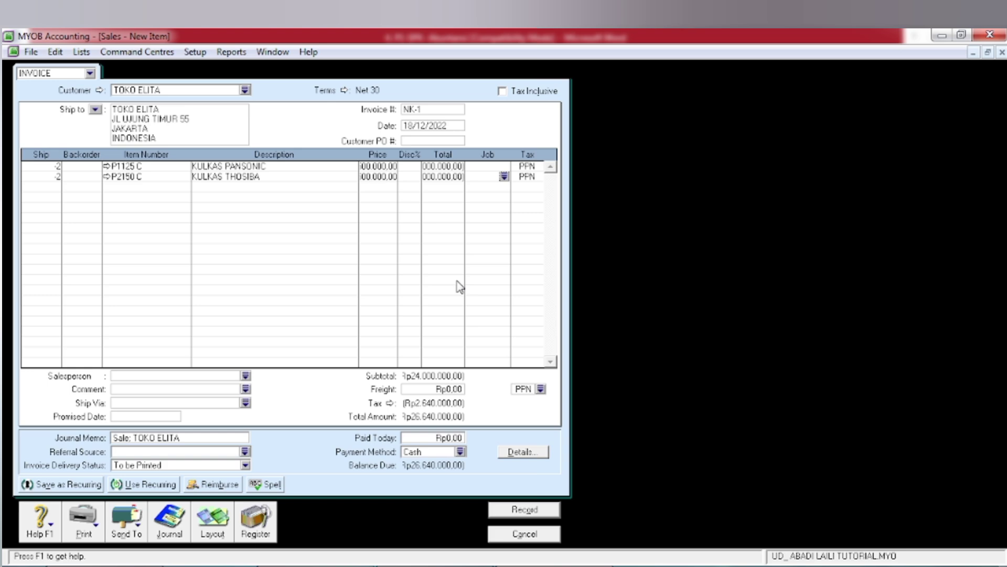
key("ctrl+r")
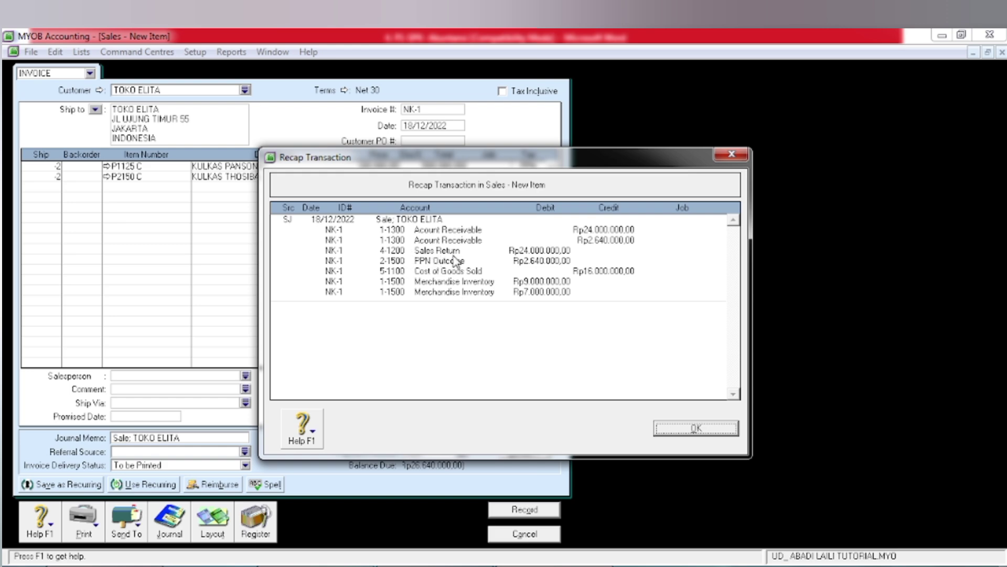
left_click(680, 431)
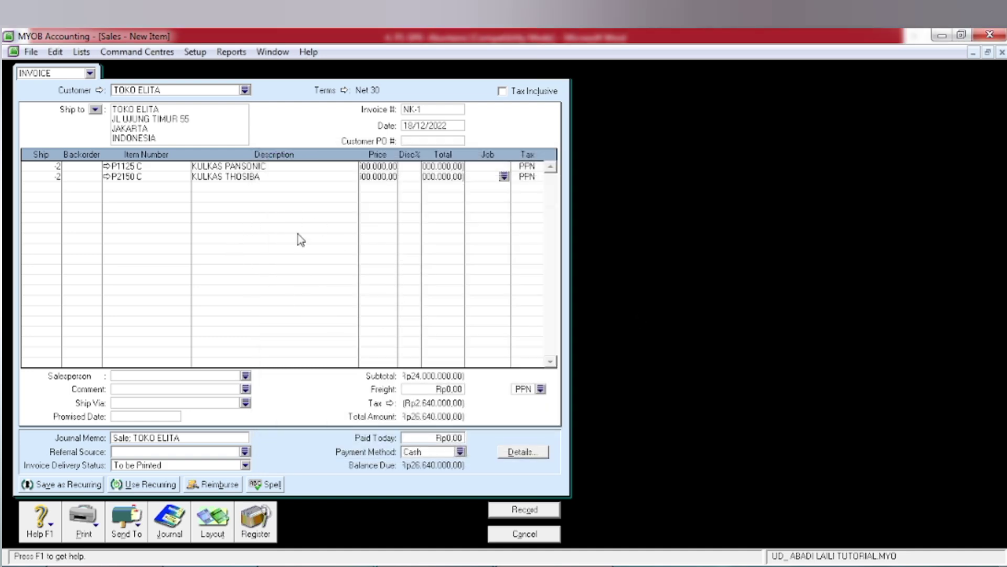
left_click(525, 509)
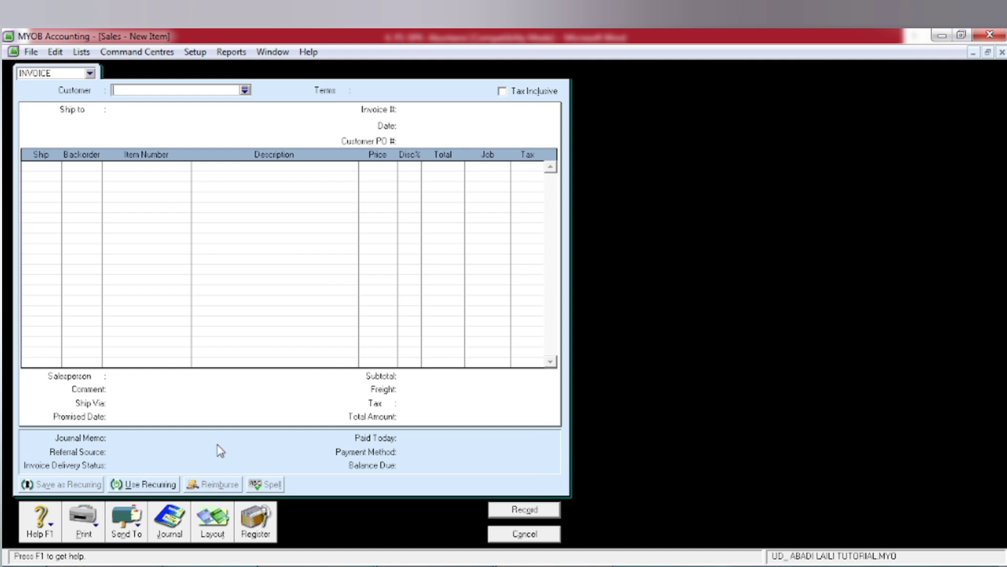
- Start applying TOKO ELITA's return credit NK-1 to a sale, with ID NK-1 and date 18/12/2022
left_click(258, 539)
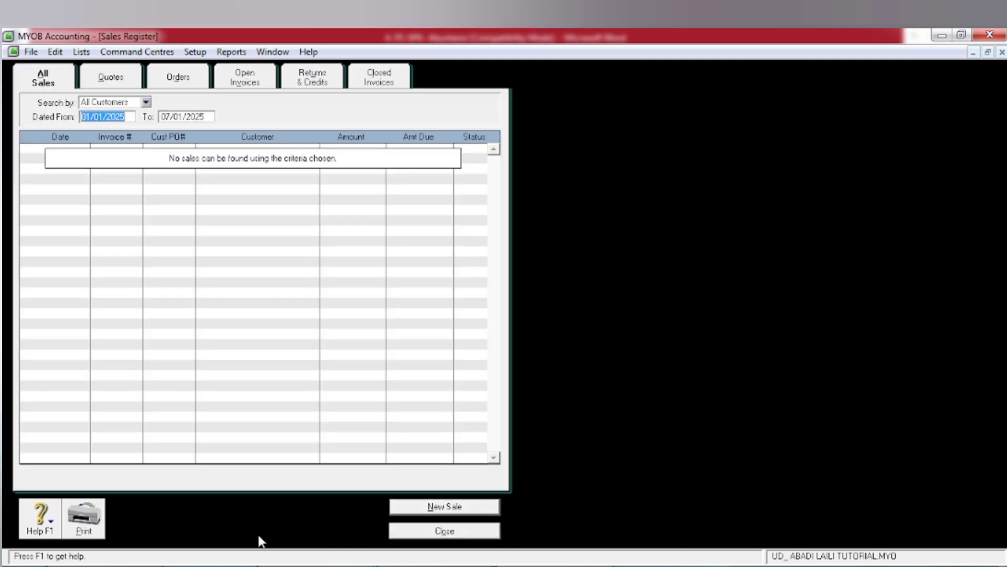
left_click(313, 80)
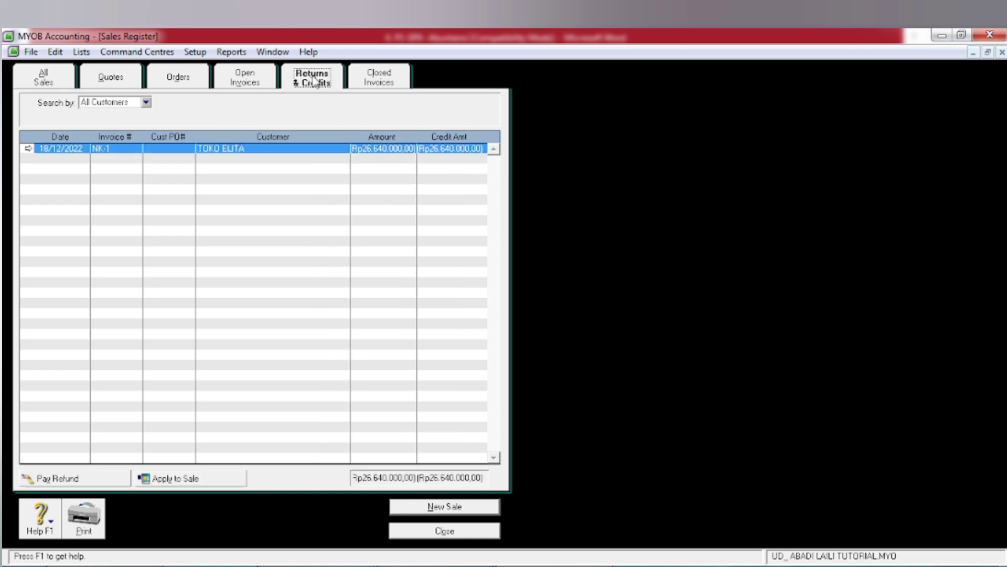
left_click(165, 483)
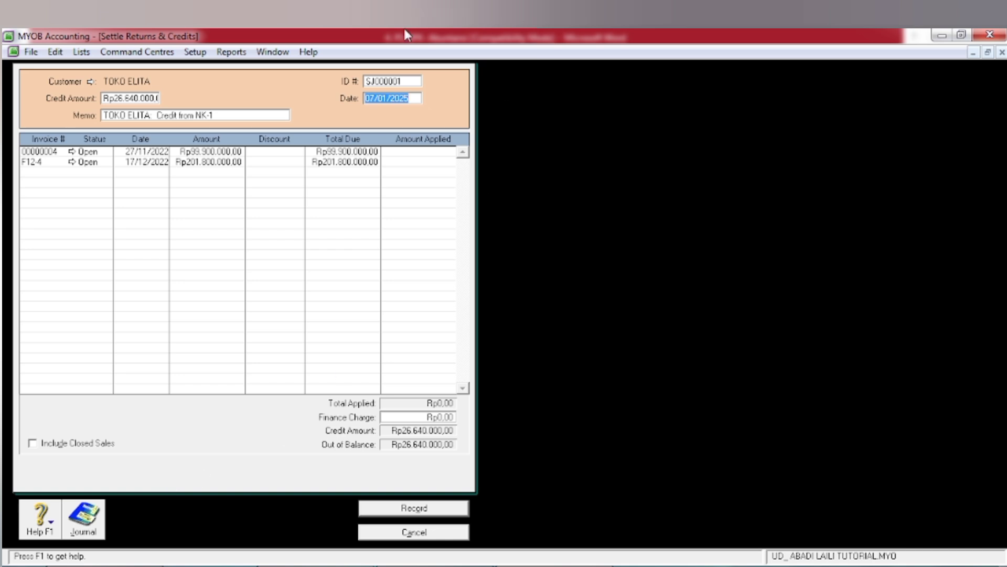
left_click(367, 86)
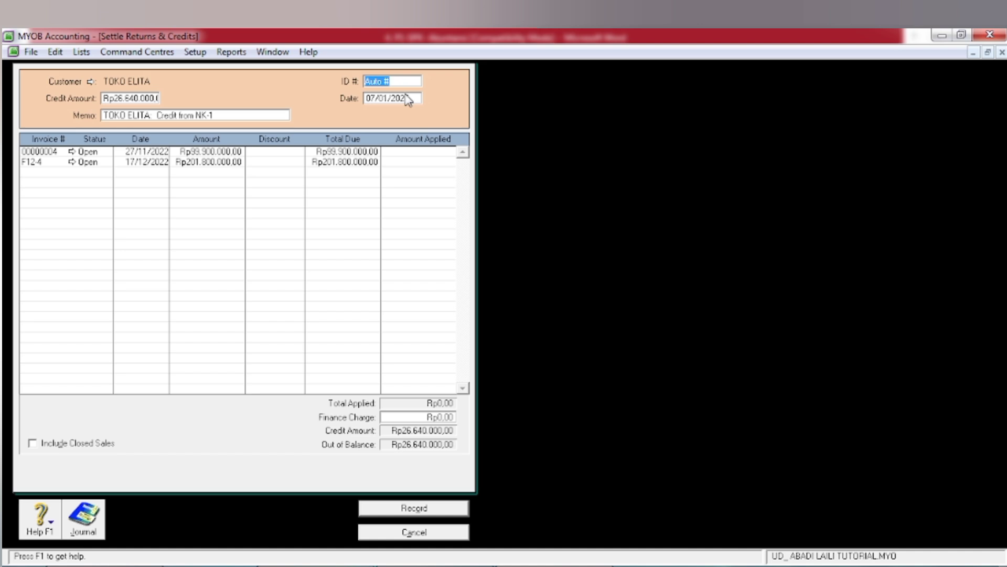
type("NK-1")
key("Tab")
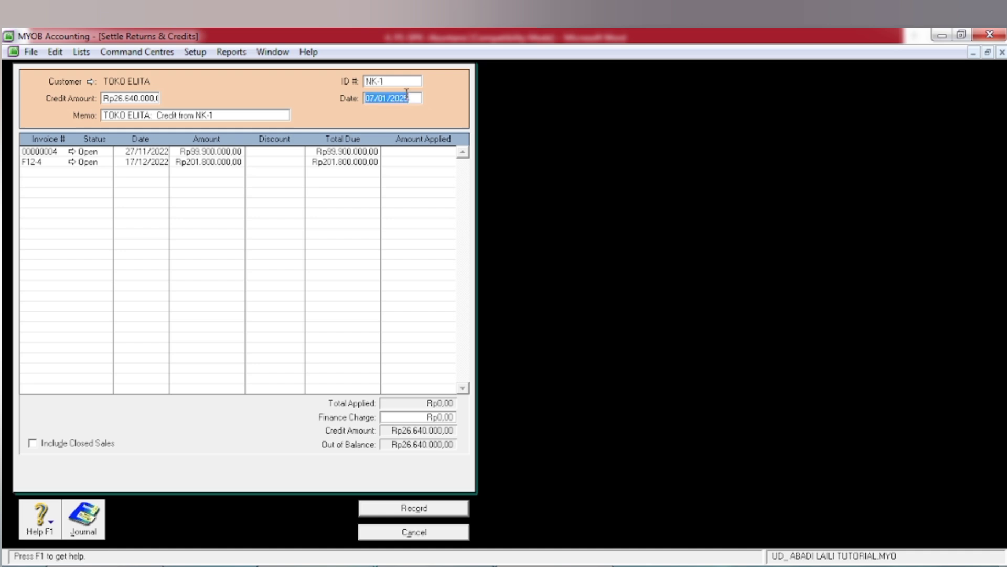
type("18/12/20")
left_click(113, 100)
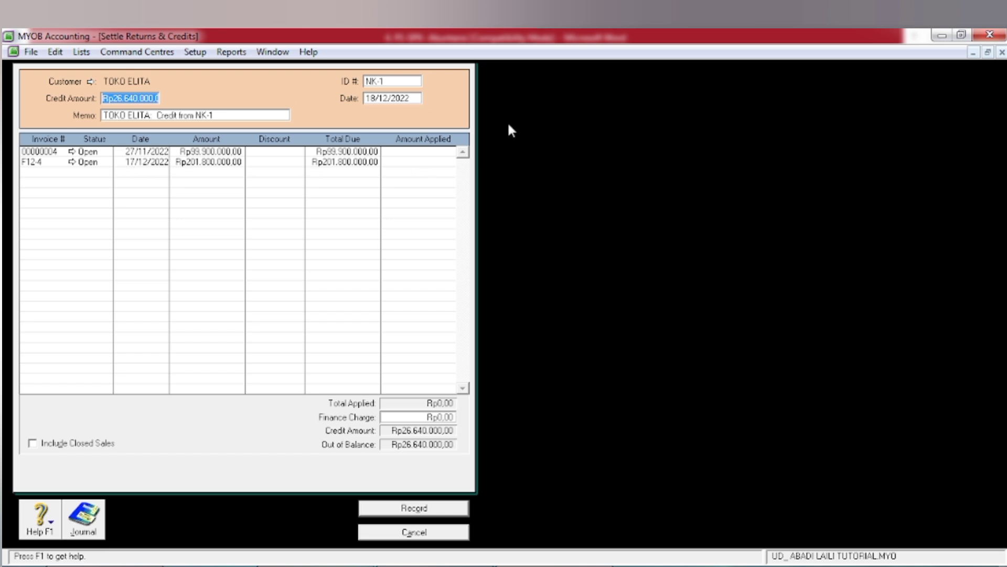
- Apply the Rp26.640.000 credit to invoice F12-4, record the settlement, and close the sales register and sales form
left_click(413, 163)
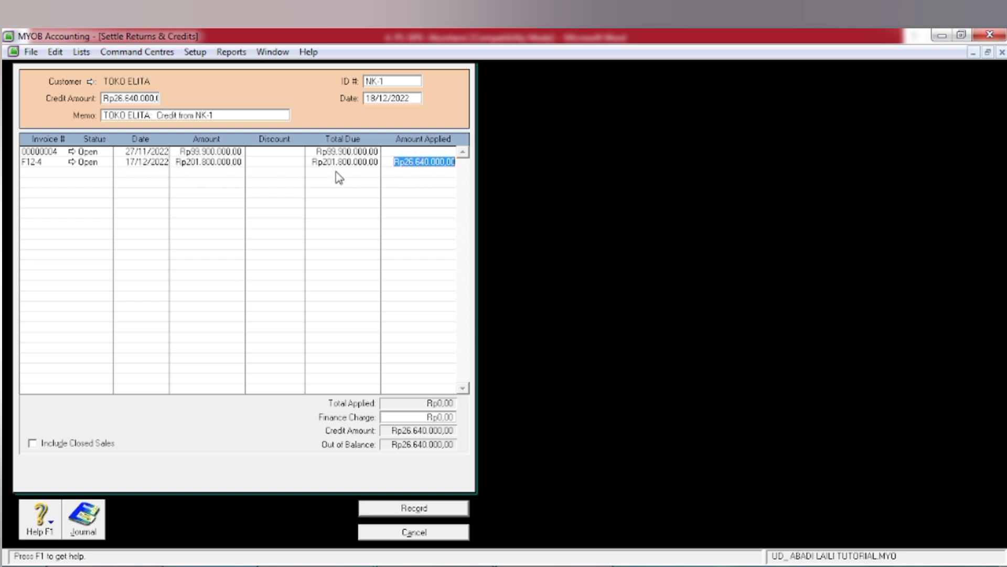
key("Tab")
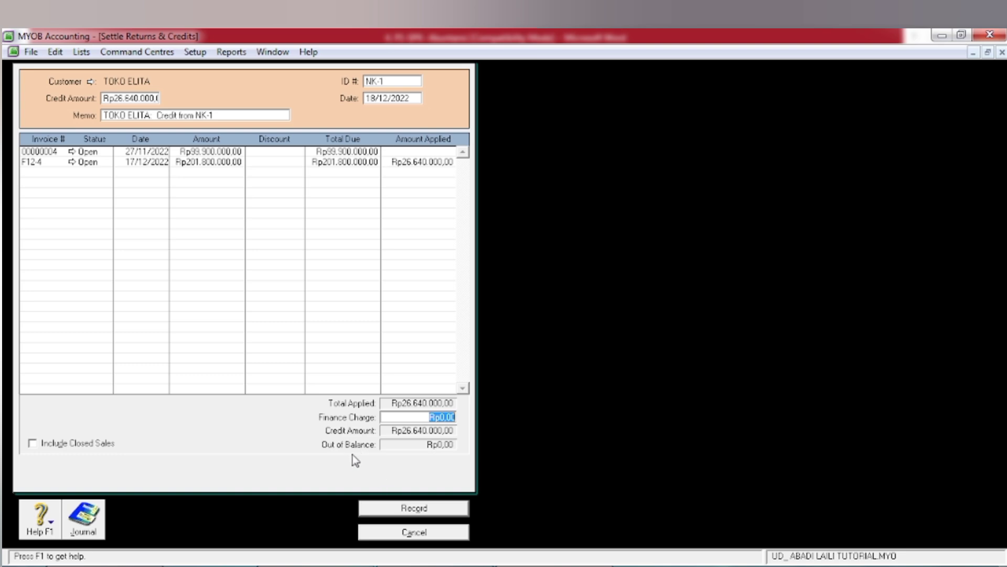
left_click(395, 509)
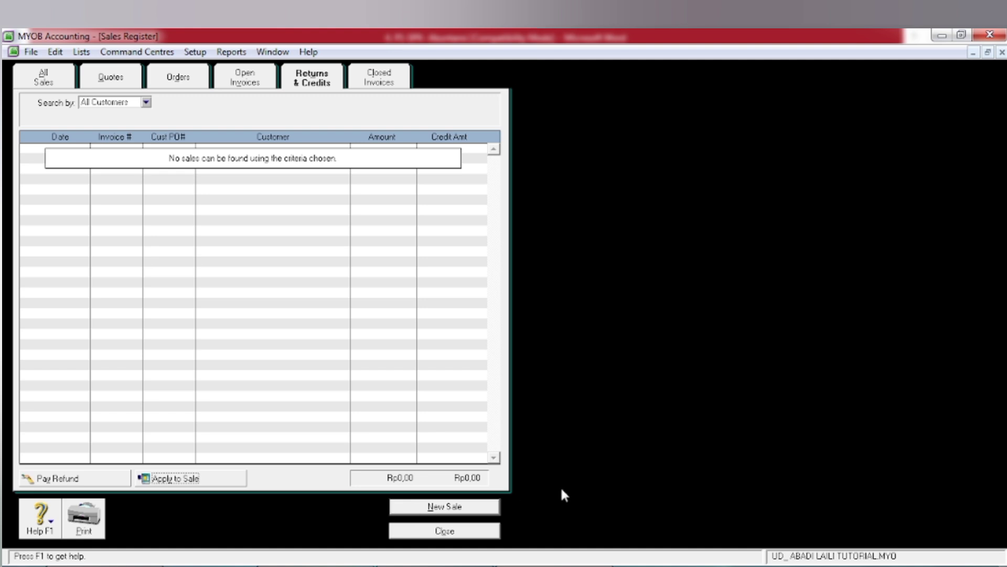
left_click(443, 531)
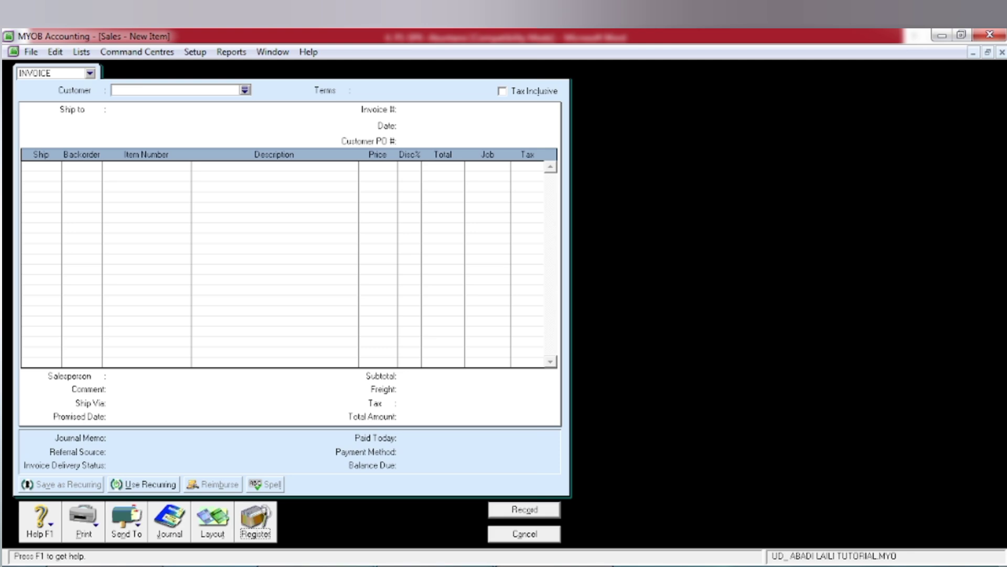
left_click(496, 536)
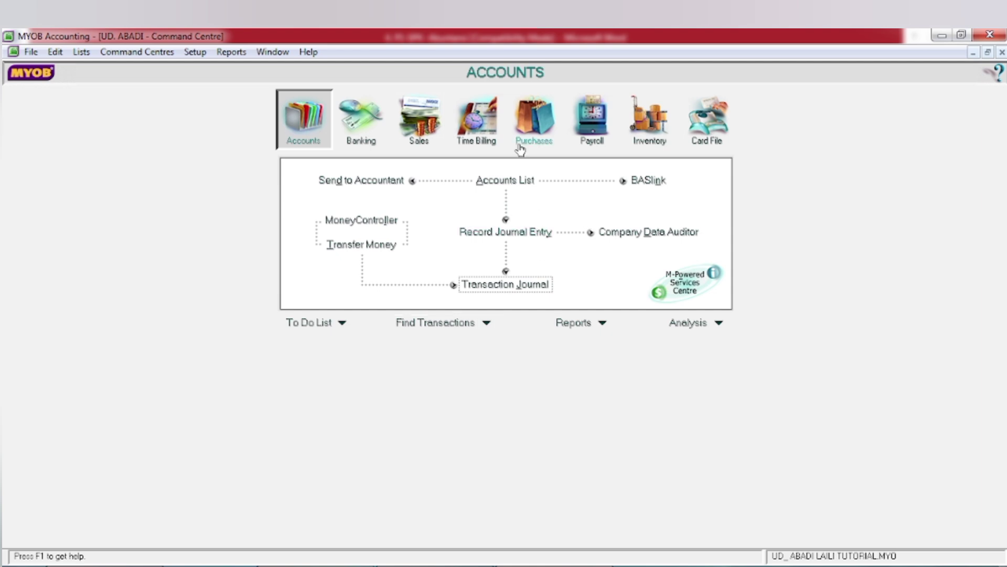
- Start a customer payment receipt for TOKO POJOK
left_click(418, 129)
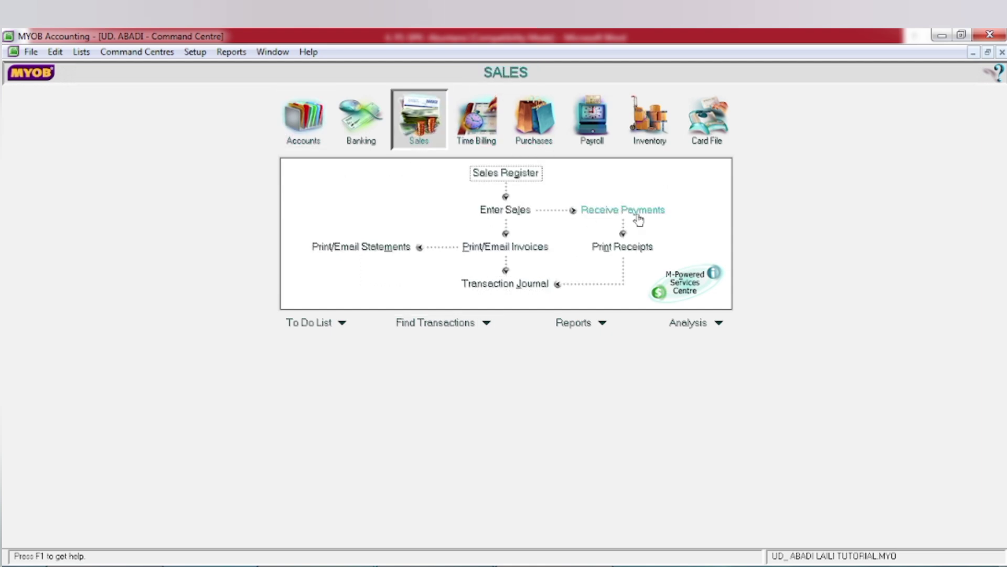
left_click(621, 211)
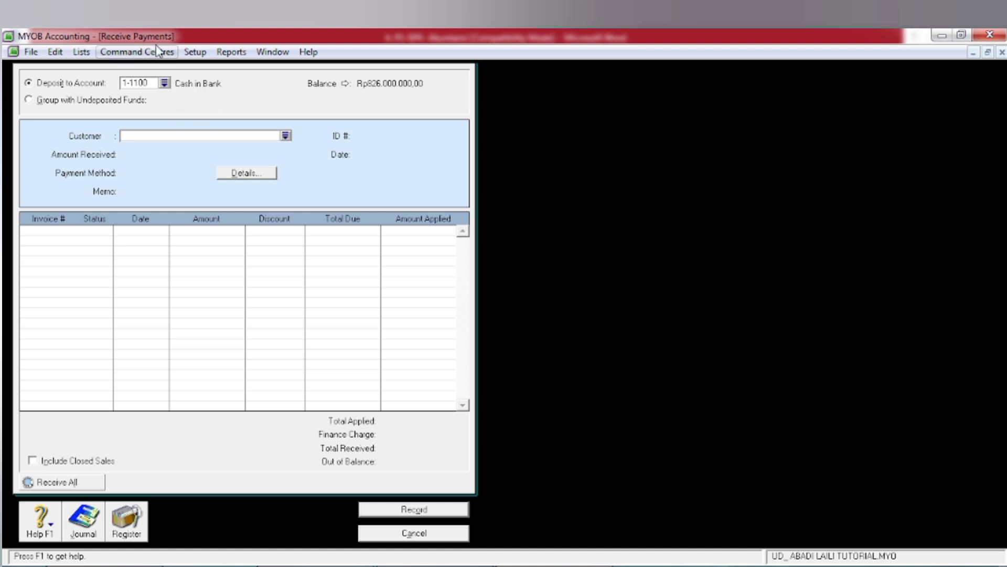
left_click(286, 136)
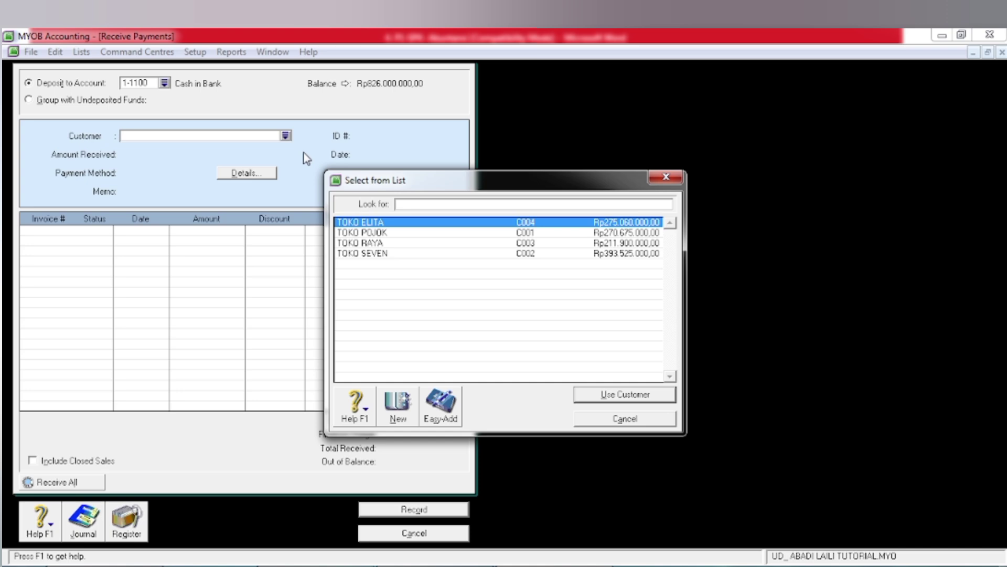
left_click(369, 232)
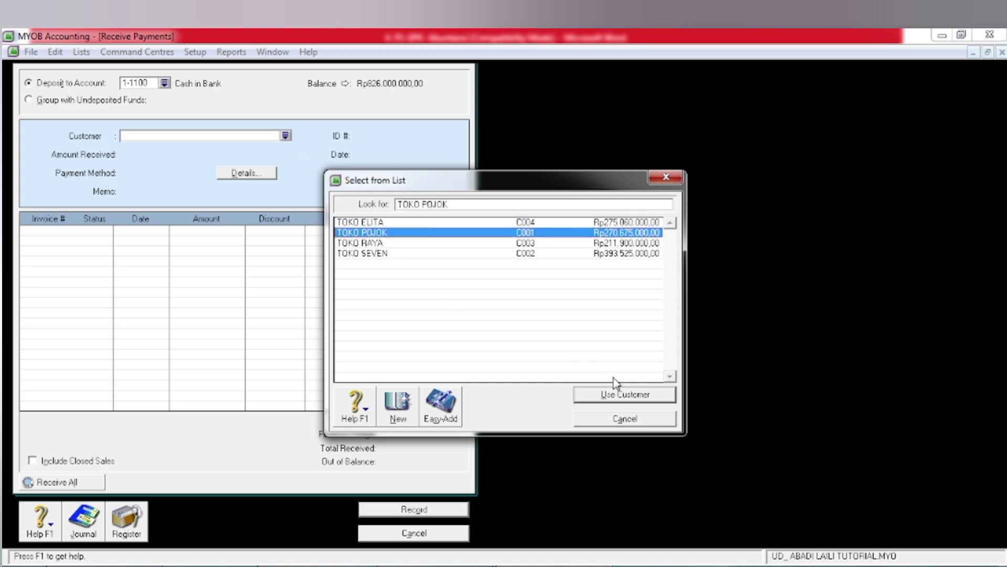
left_click(633, 395)
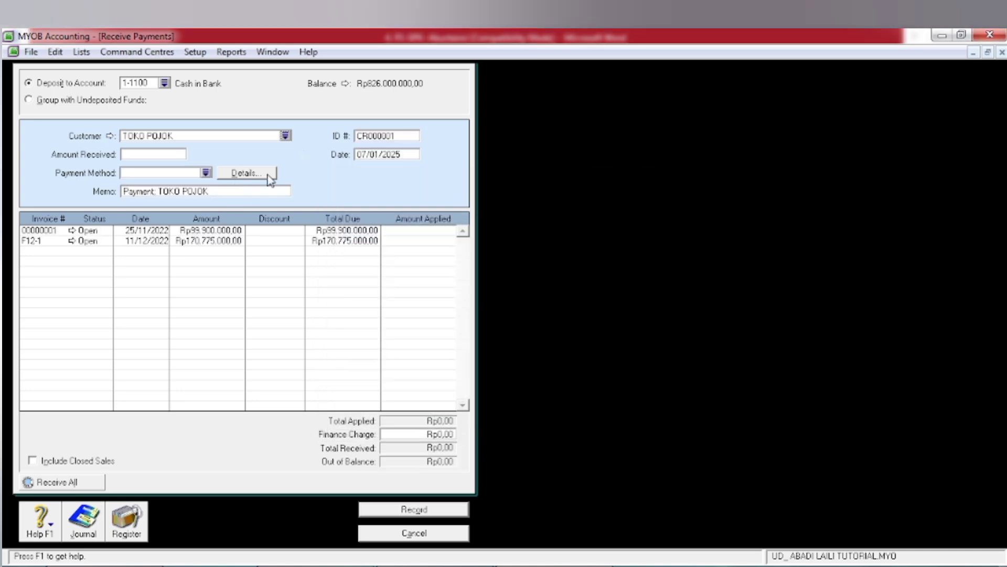
- Set the TOKO POJOK receipt's ID to BKM12-1 and its date to 15/12/2022
left_click(364, 135)
type("BKM12-1")
key("Tab")
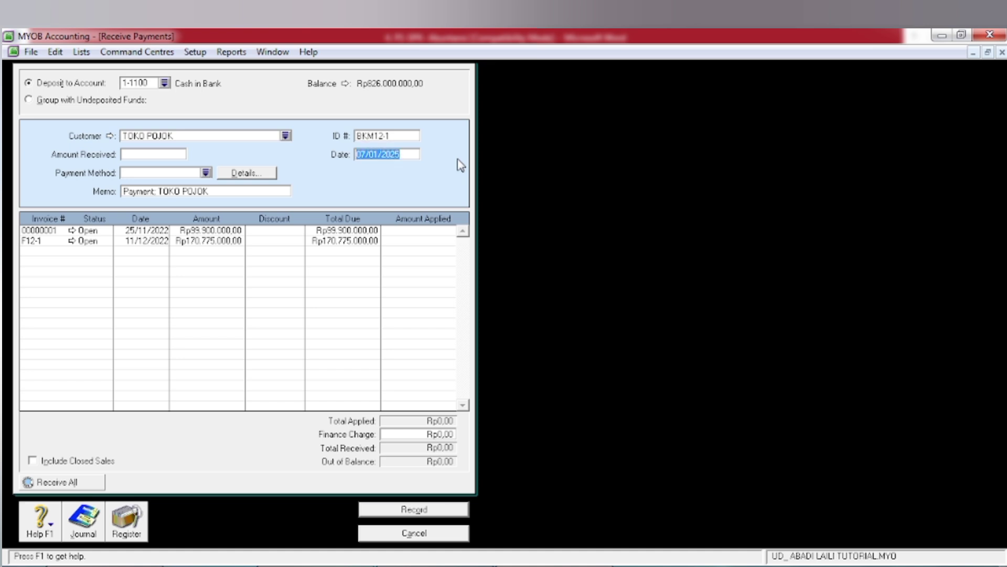
type("15/12/2020")
key("Tab")
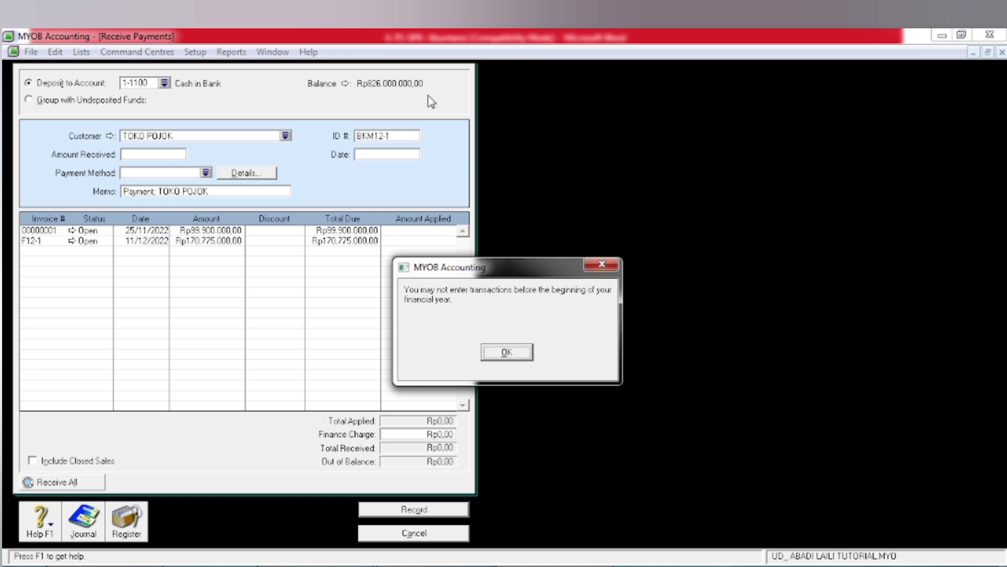
left_click(506, 353)
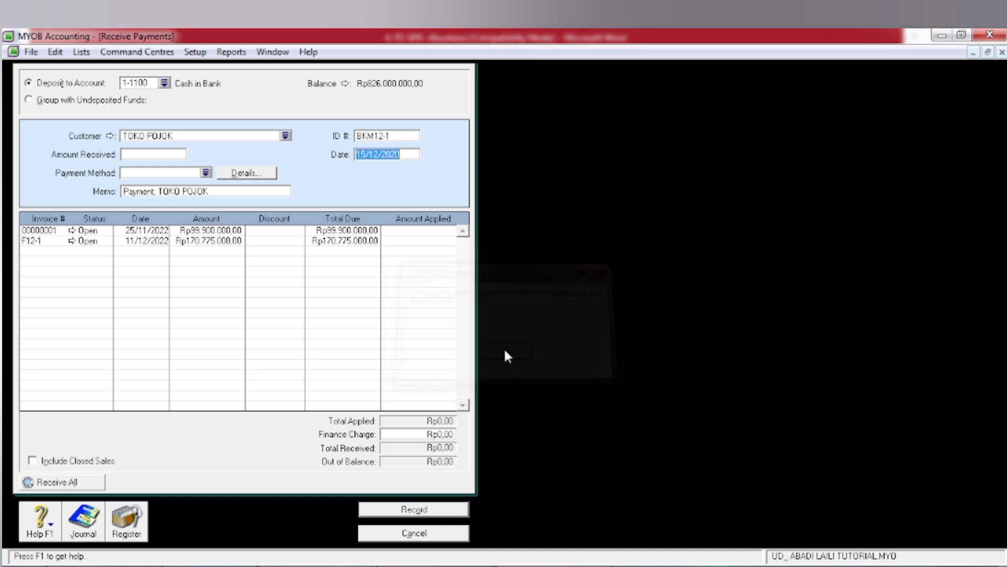
left_click(410, 154)
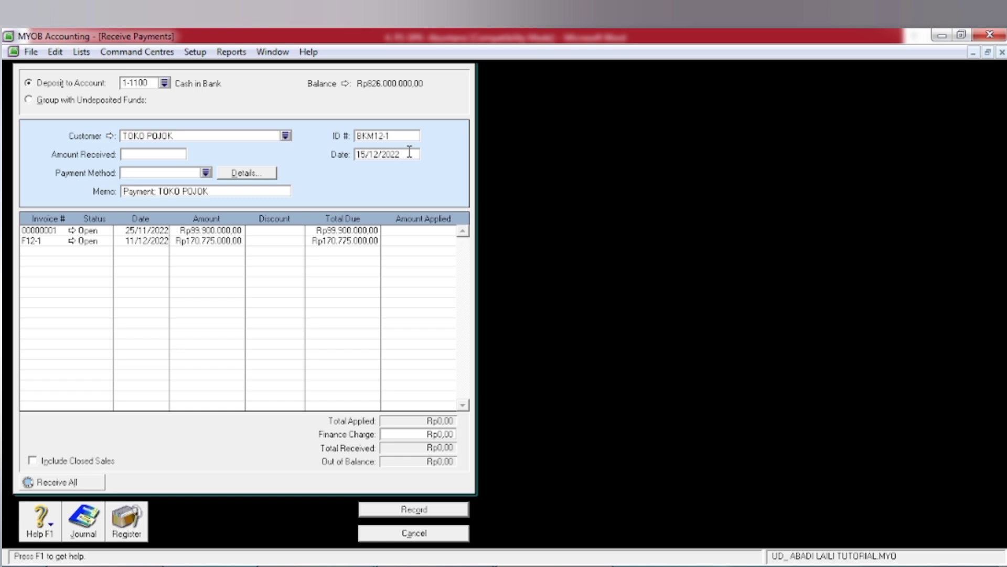
key("Tab")
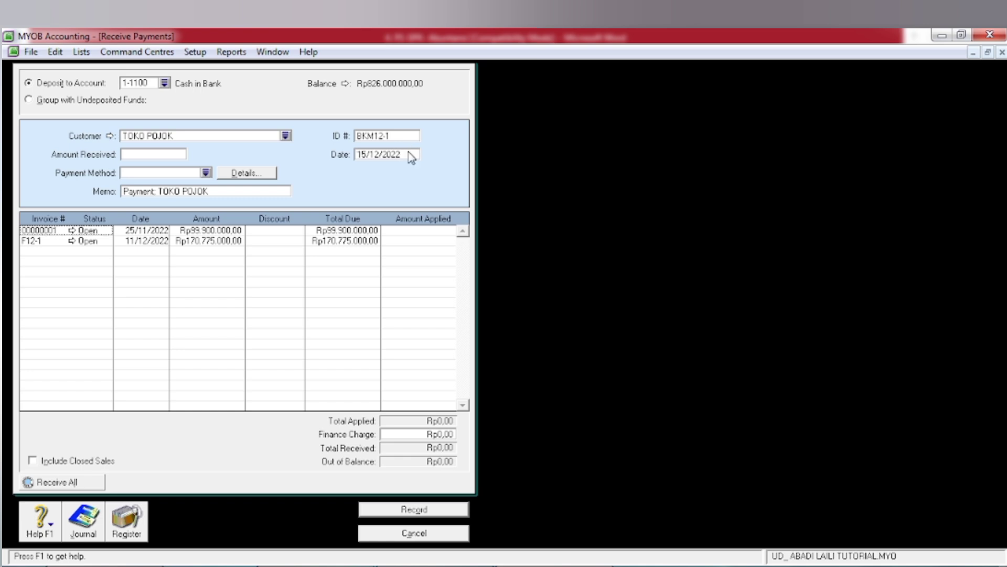
- Enter Rp190.000.000 as received from TOKO POJOK, applying Rp170.775.000 to invoice F12-1 and Rp19.225.000 to invoice 00000001
left_click(166, 157)
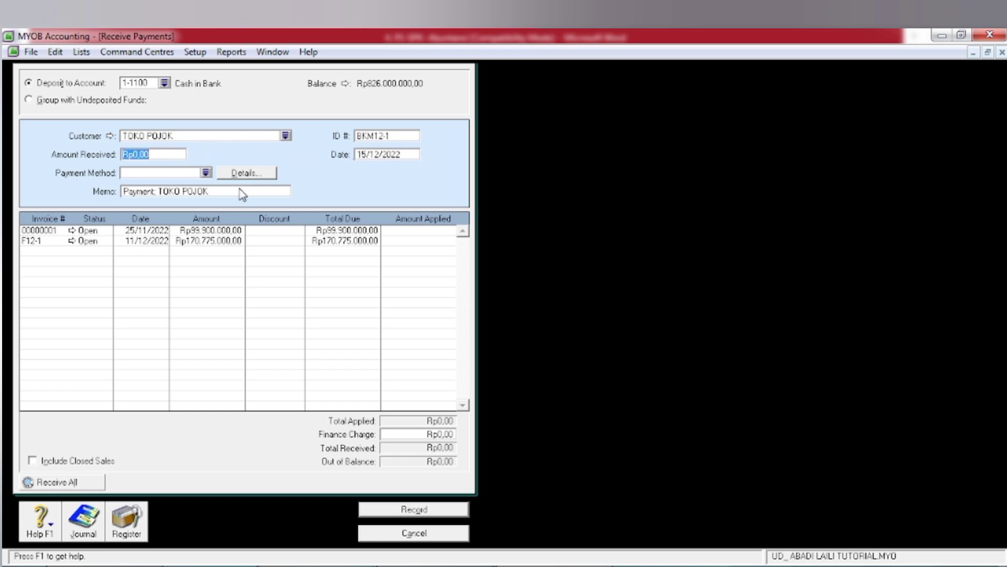
type("190000000")
key("Tab")
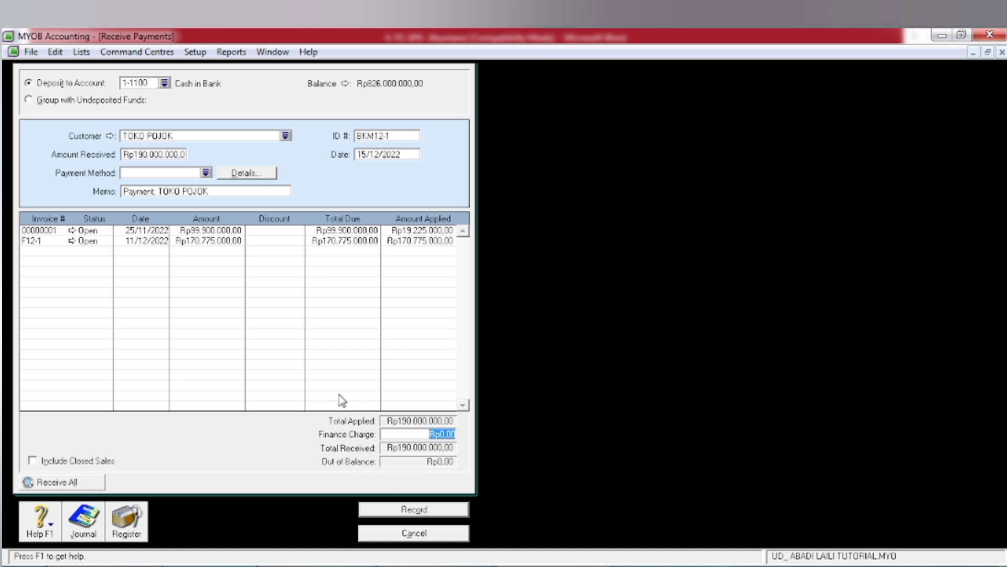
- Check the recap transaction of receipt BKM12-1, record the receipt, and close the payment form
key("ctrl+r")
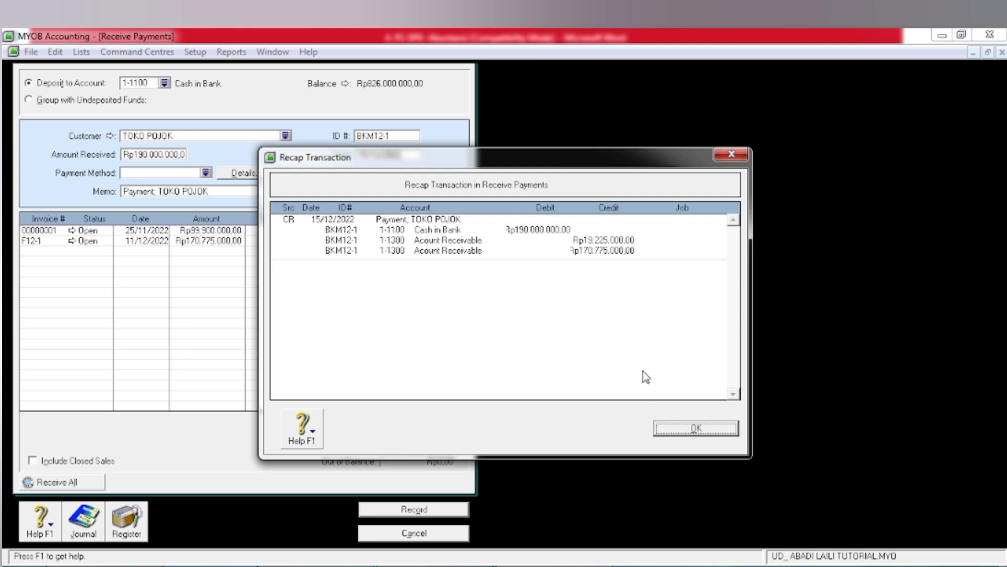
left_click(664, 429)
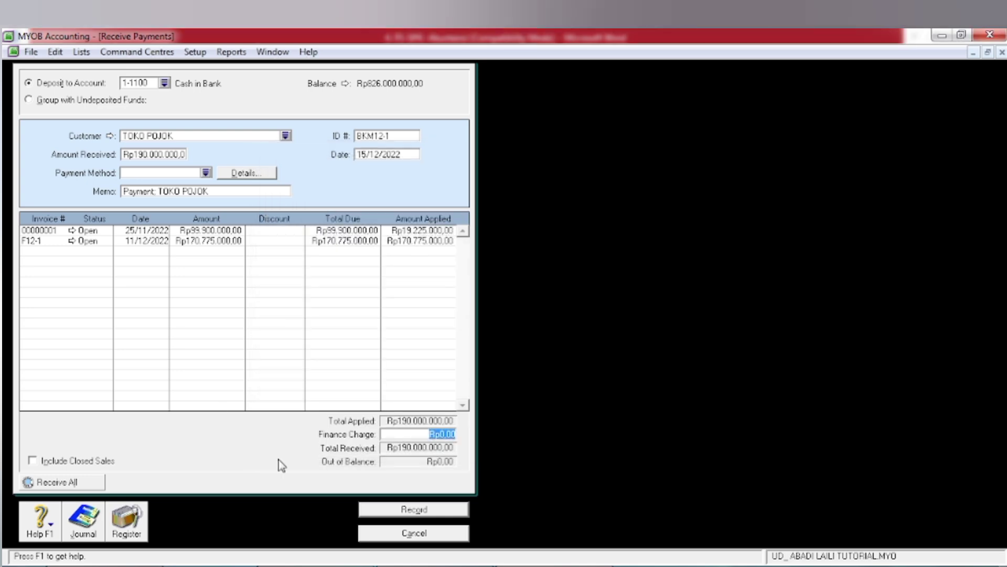
left_click(400, 511)
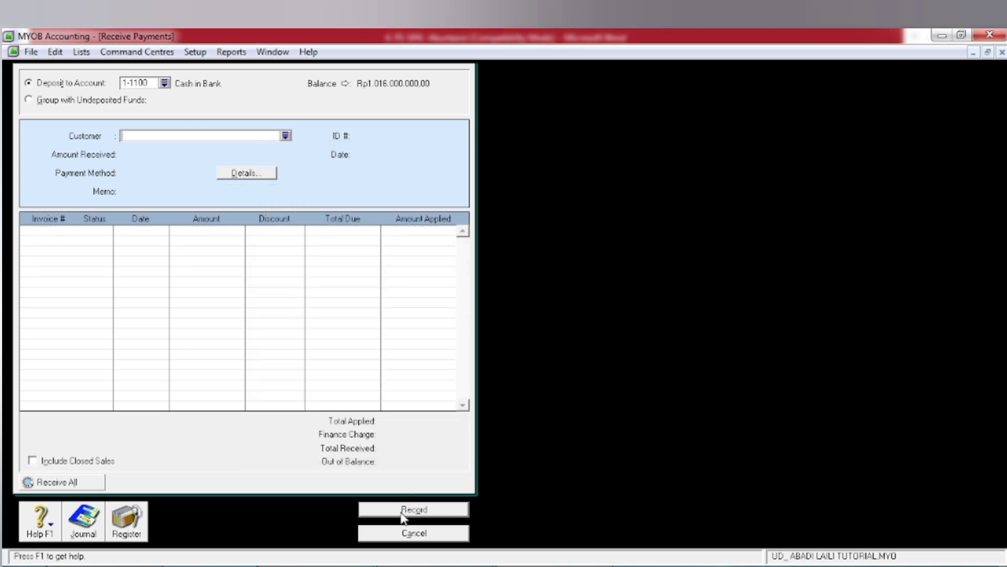
left_click(382, 536)
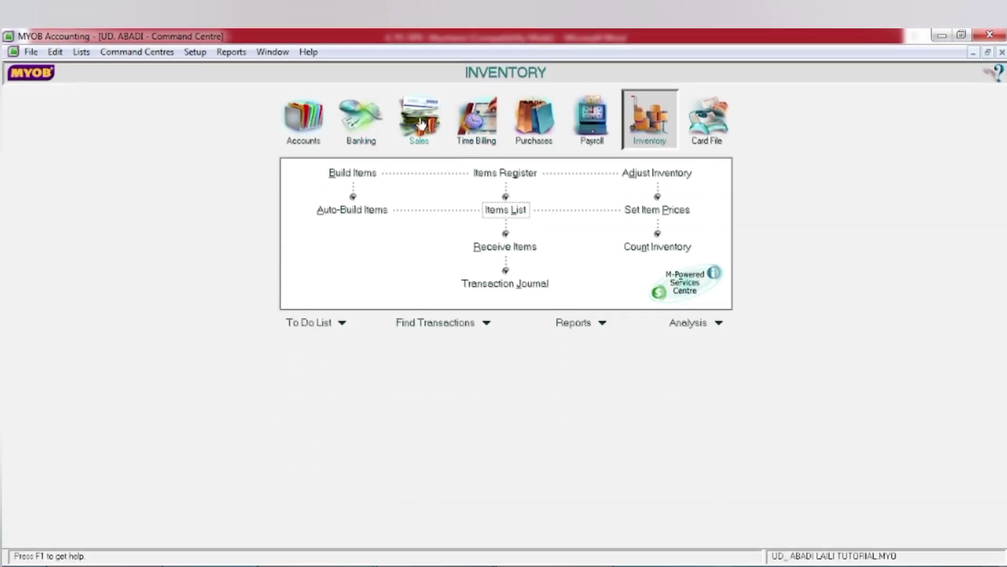
- Start a customer payment receipt for TOKO SEVEN
left_click(422, 134)
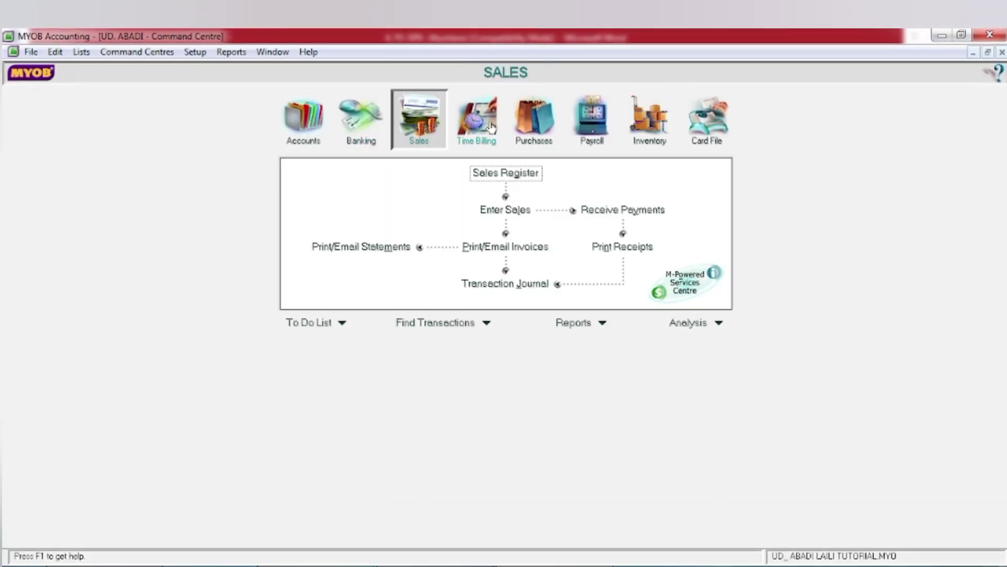
left_click(604, 210)
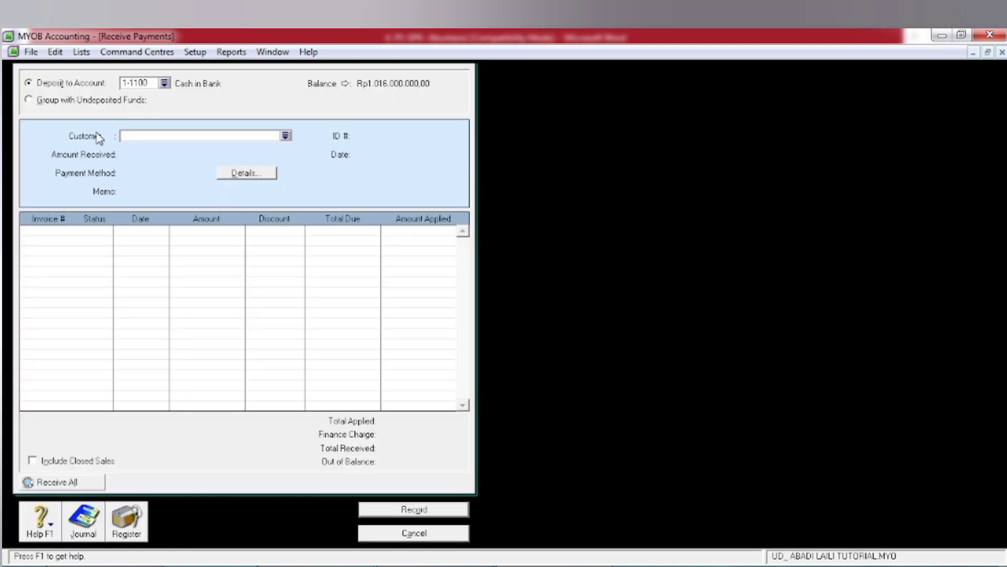
left_click(285, 138)
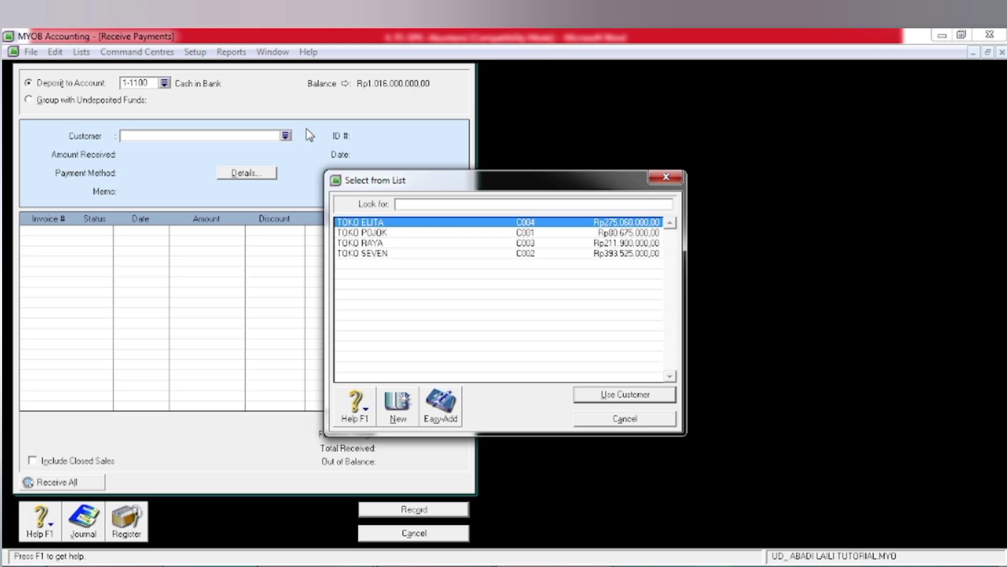
left_click(367, 254)
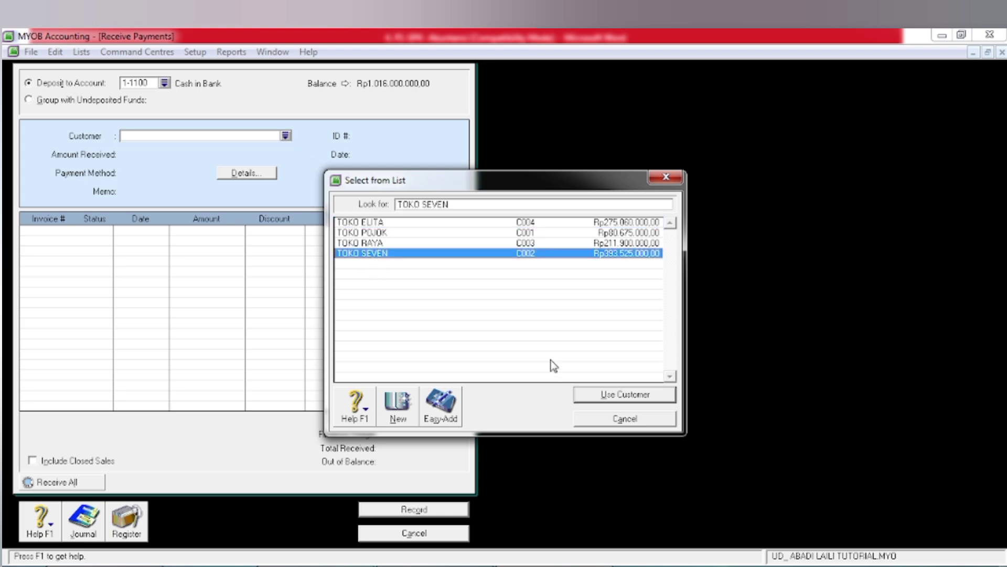
left_click(581, 395)
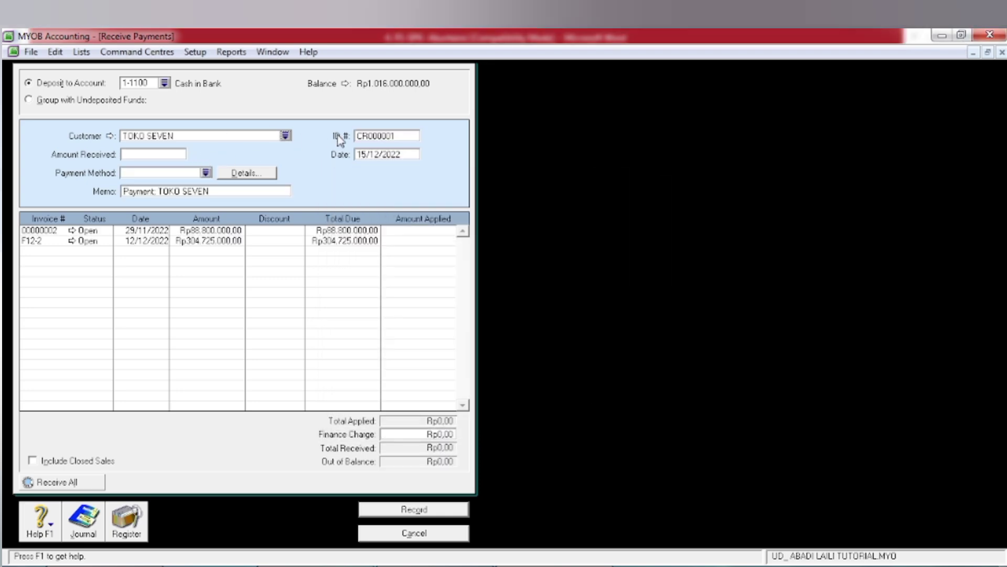
- Set the TOKO SEVEN receipt's ID to BKM12-2 and its date to 17/12/2022
left_click(373, 137)
type("BKM12-2")
key("Tab")
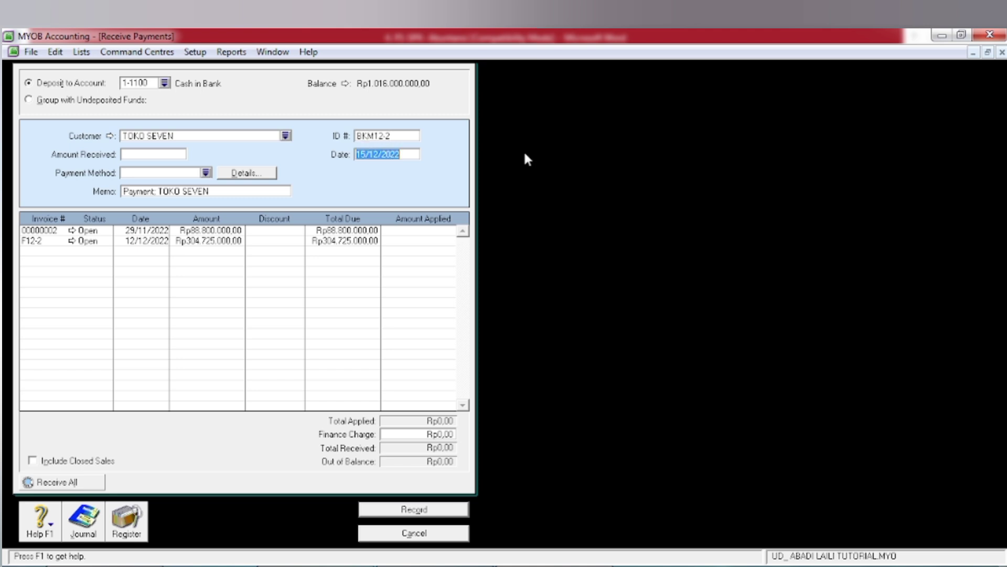
left_click(366, 155)
key("BackSpace")
type("7")
key("Tab")
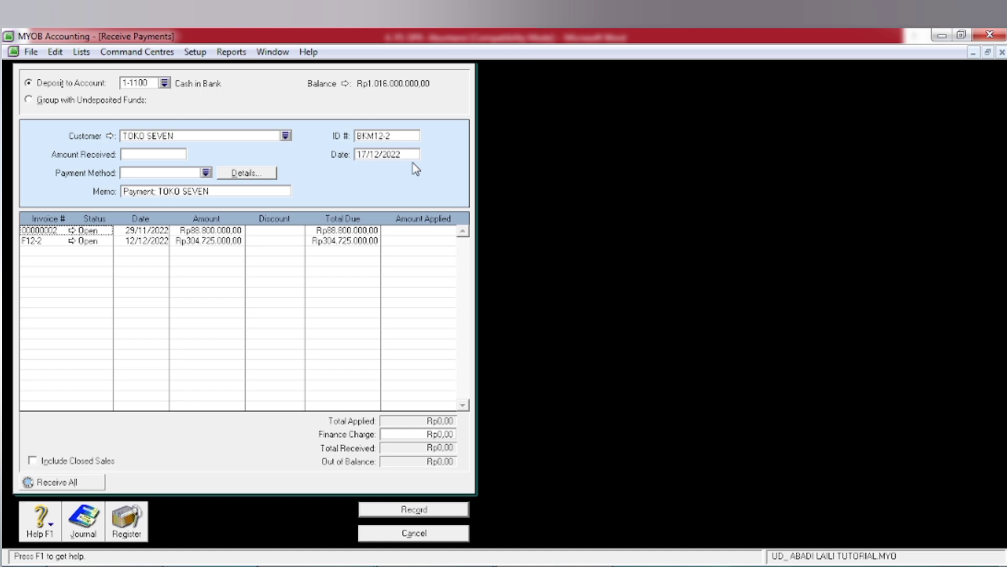
- Enter Rp350.000.000 received, apply Rp88.800.000 to invoice 00000002 and Rp261.200.000 to F12-2, then record the receipt and close the form
left_click(135, 153)
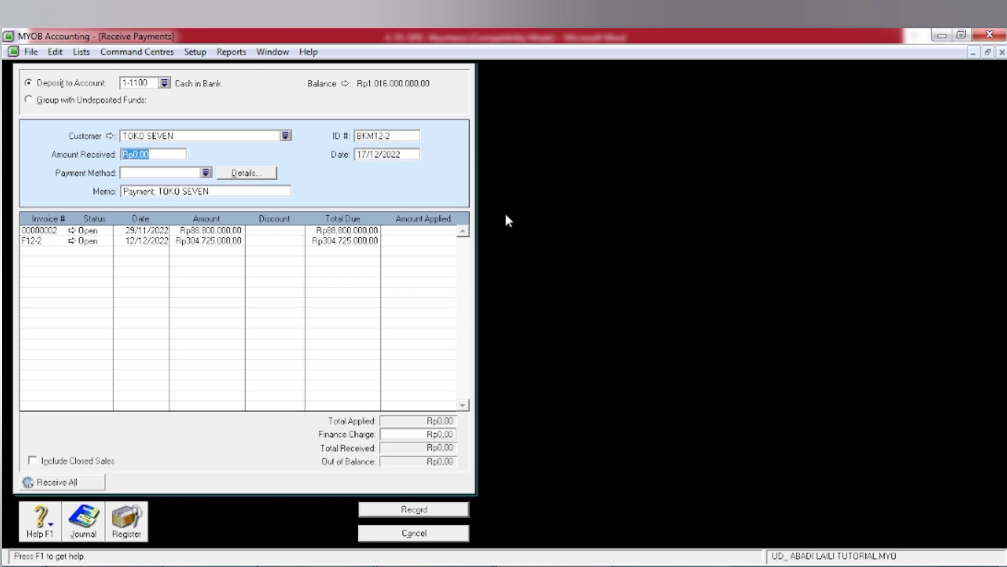
type("358")
key("Tab")
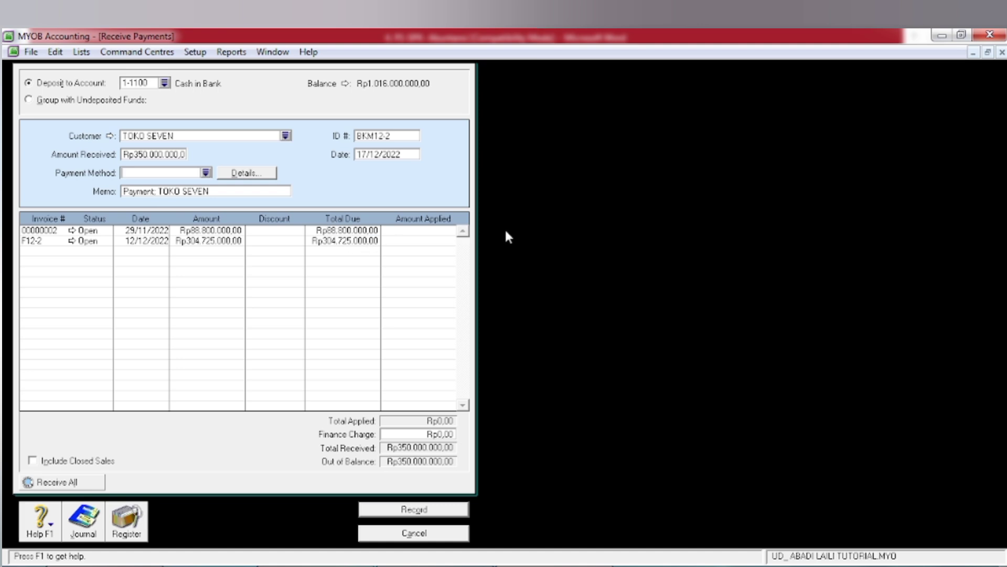
left_click(419, 235)
left_click(422, 242)
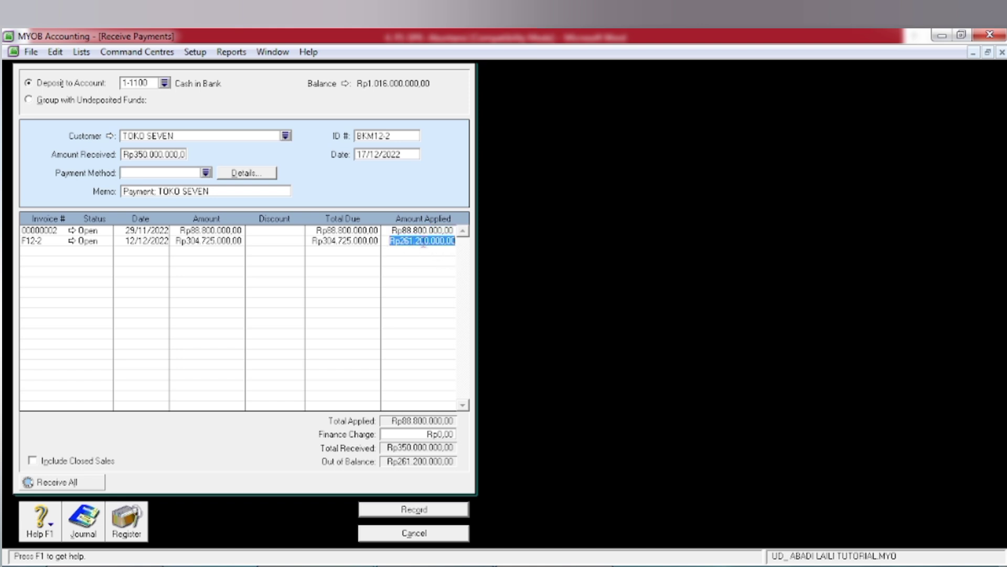
key("Tab")
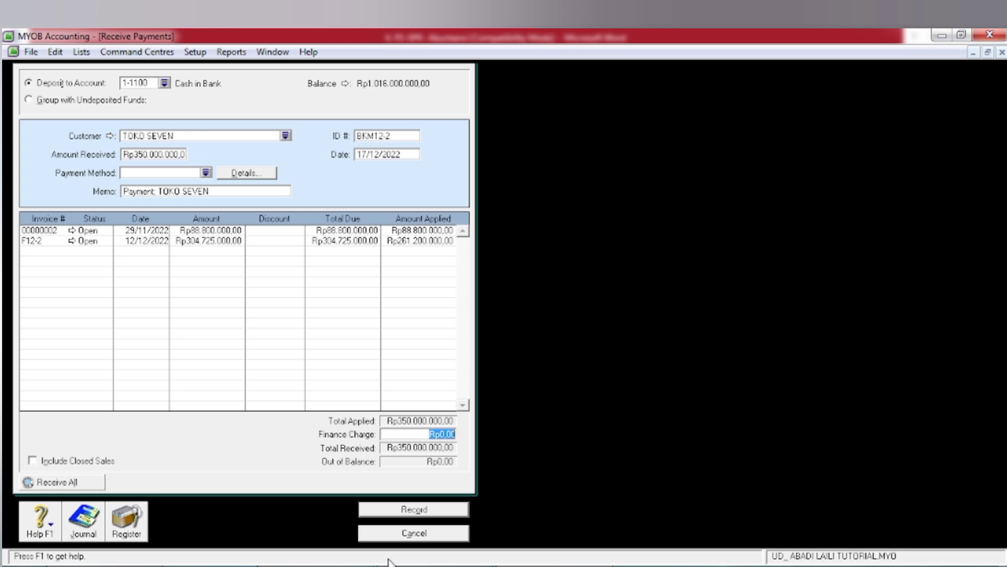
left_click(394, 511)
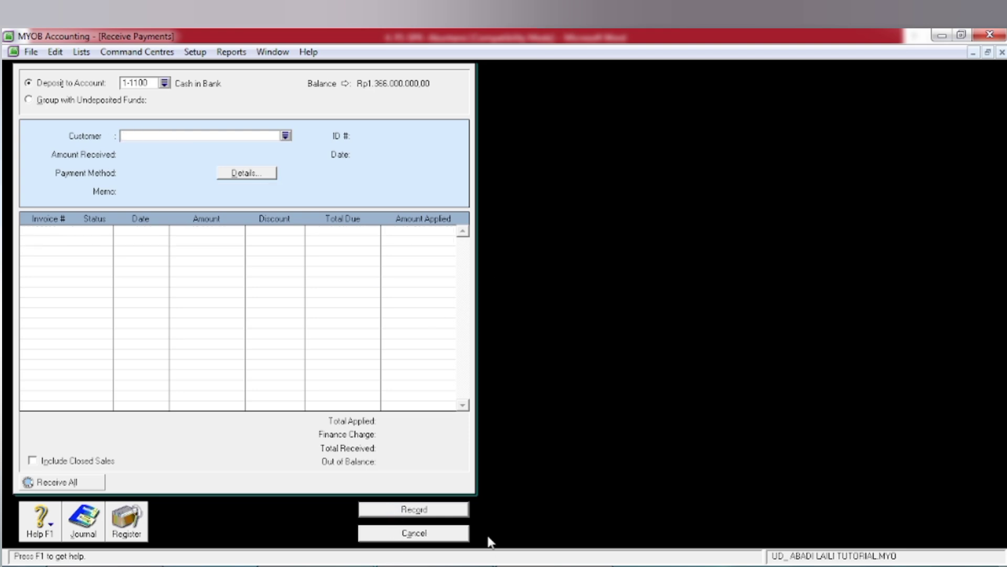
left_click(395, 533)
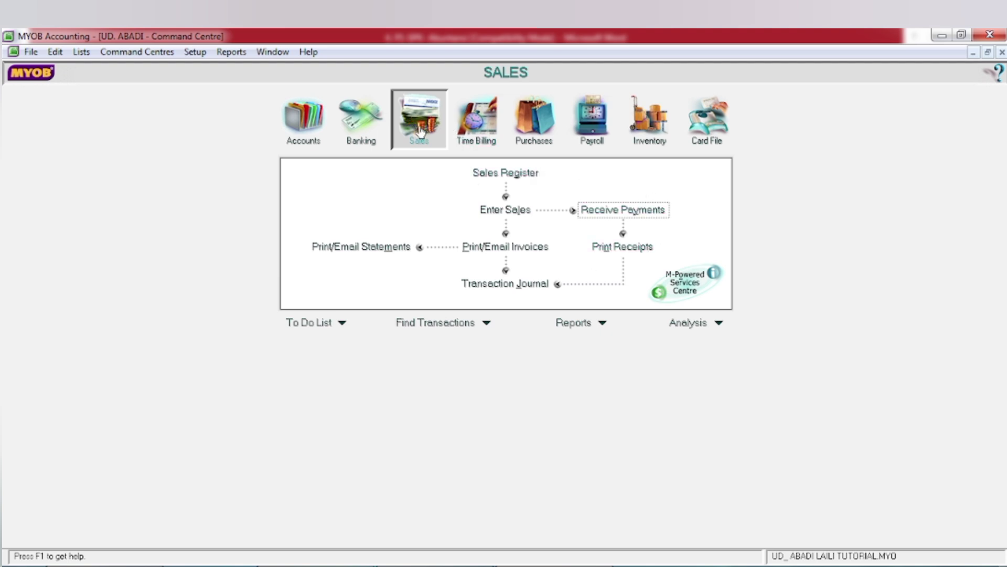
- Start a customer payment receipt for TOKO RAYA
left_click(611, 211)
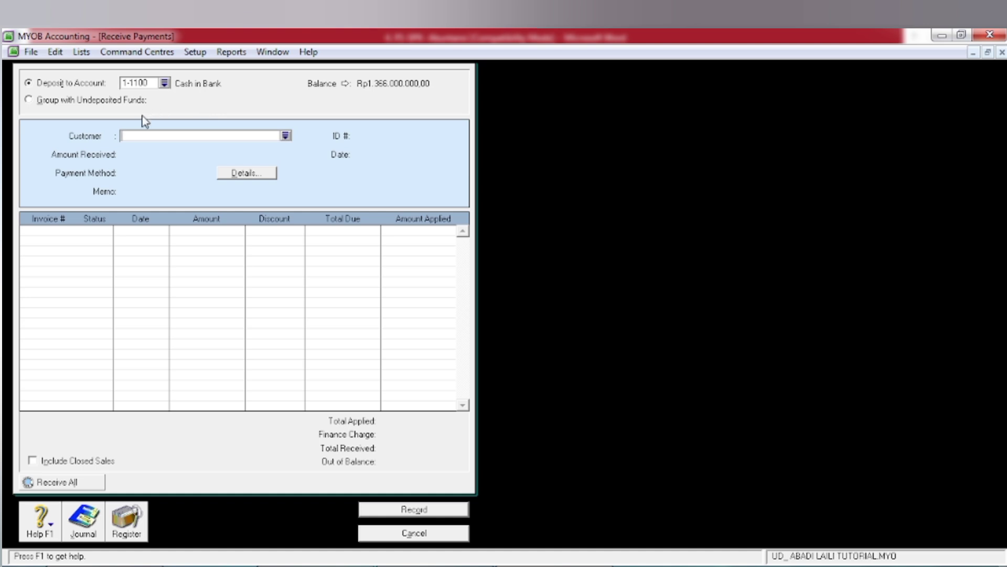
left_click(285, 135)
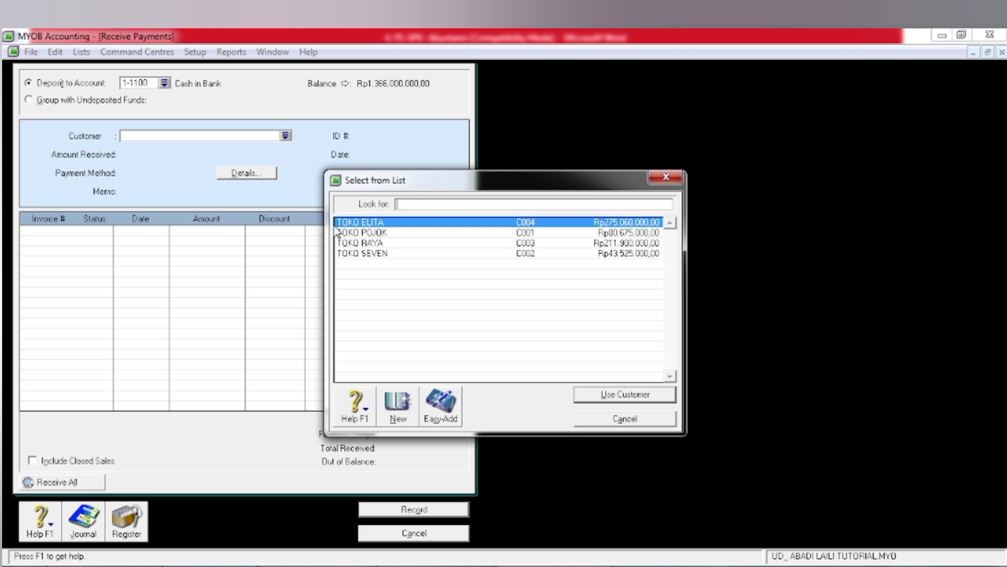
left_click(367, 242)
left_click(577, 399)
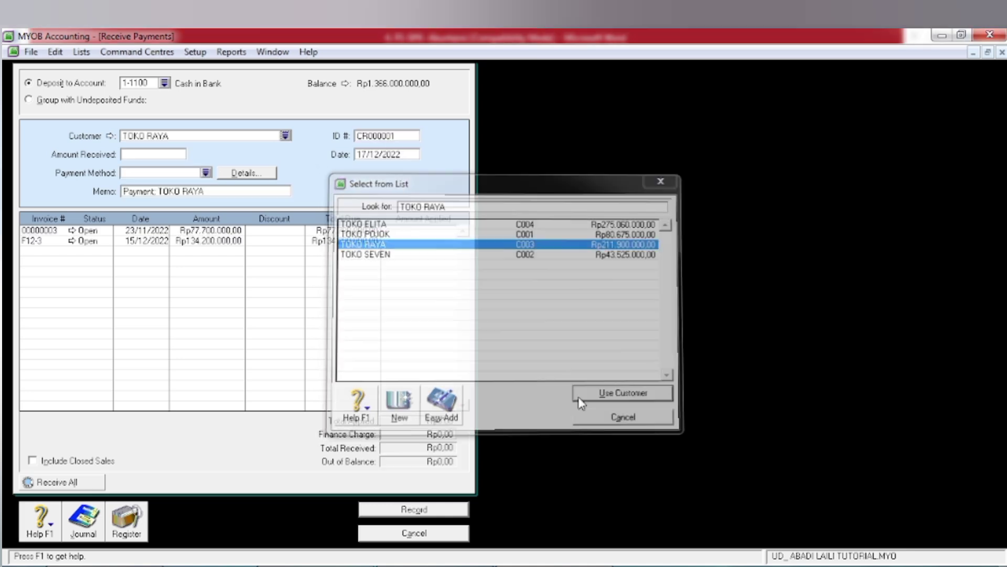
- Set the TOKO RAYA receipt's ID to BKM12-3 and its date to 20/12/2022
left_click(378, 136)
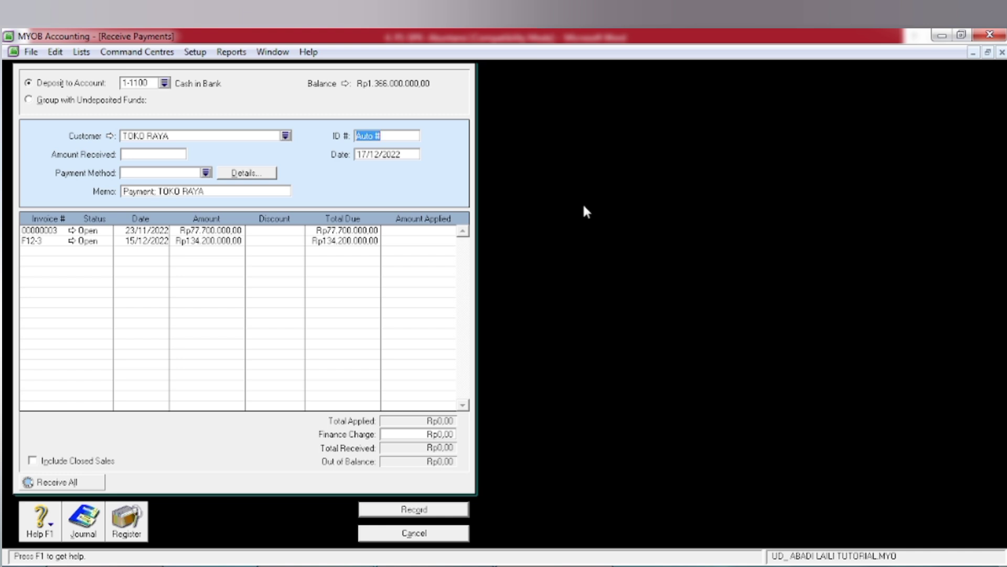
type("BKM12-3")
key("Tab")
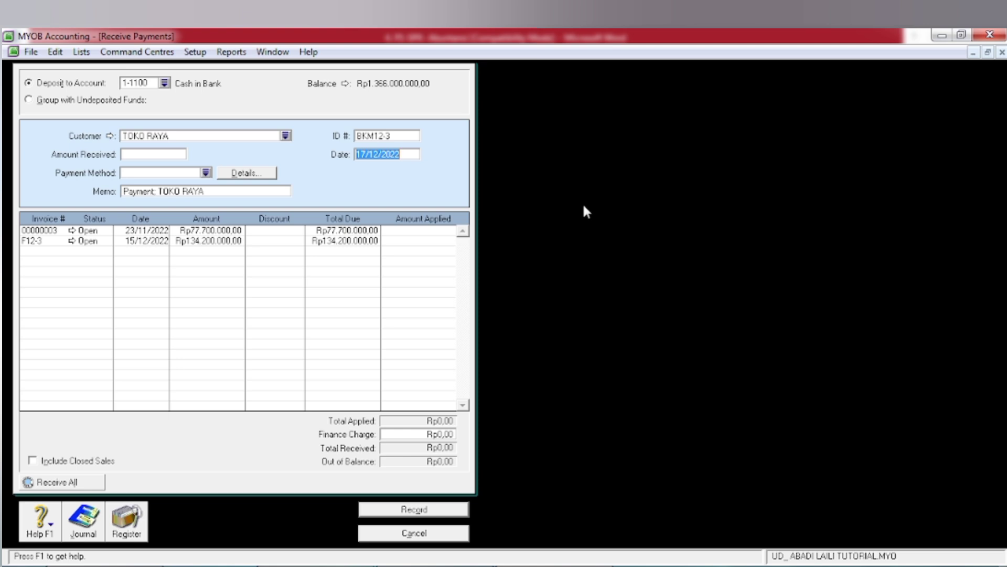
left_click(367, 153)
key("BackSpace")
key("BackSpace")
key("BackSpace")
type("20/")
- Enter Rp190.000.000 received, apply Rp77.700.000 to invoice 00000003 and Rp112.300.000 to invoice F12-3, and check the recap transaction
left_click(170, 154)
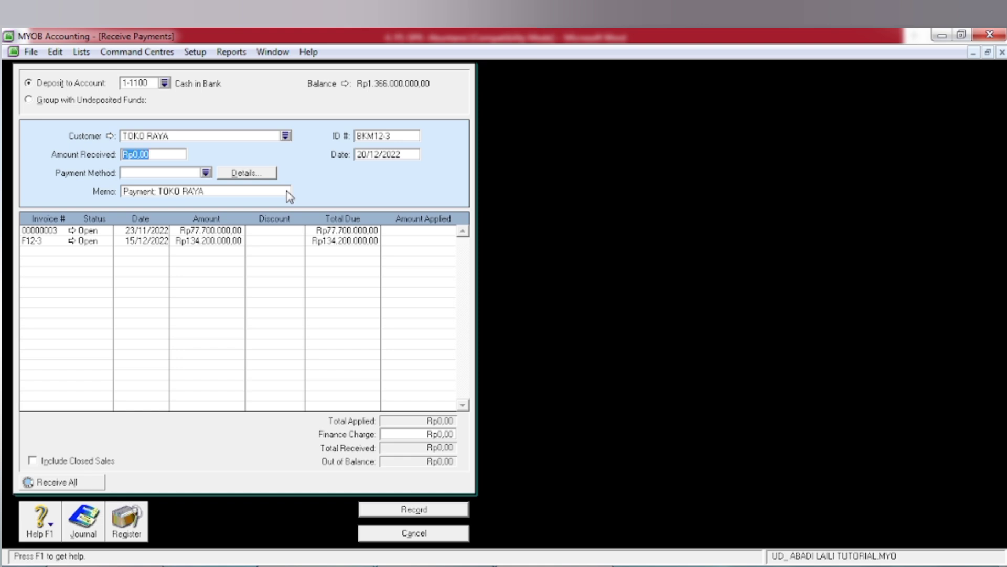
type("190.000.00")
key("Tab")
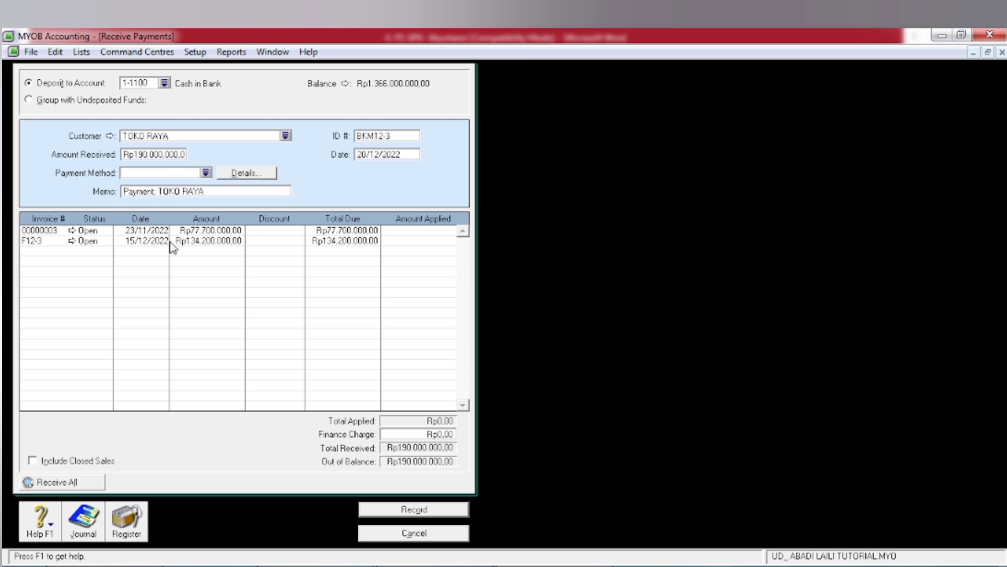
left_click(410, 231)
key("Tab")
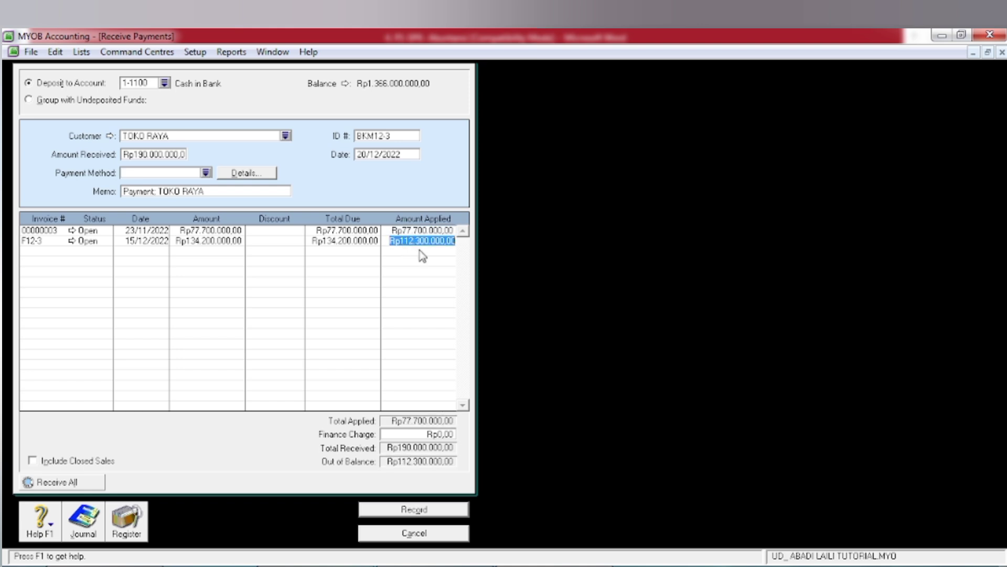
key("Tab")
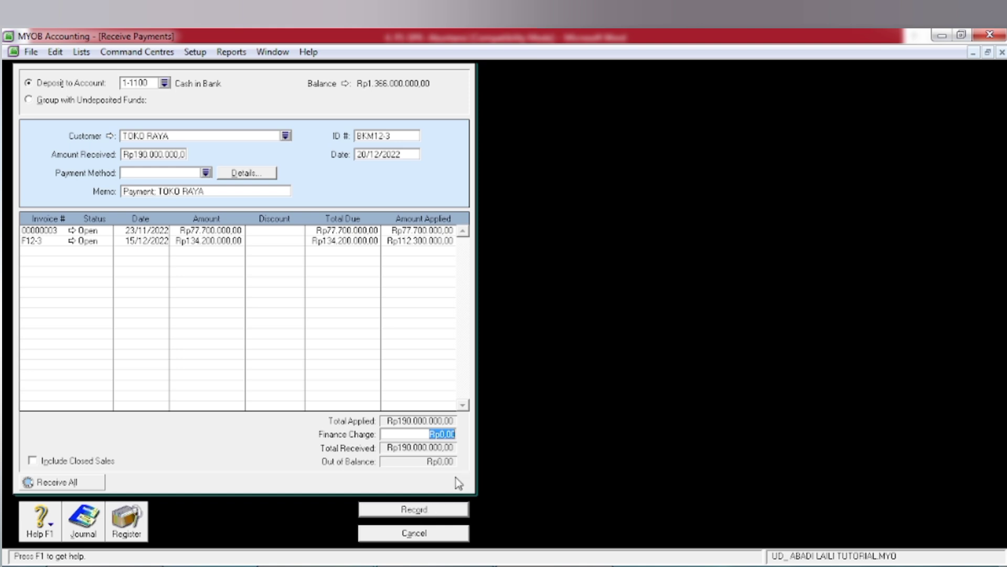
key("ctrl+r")
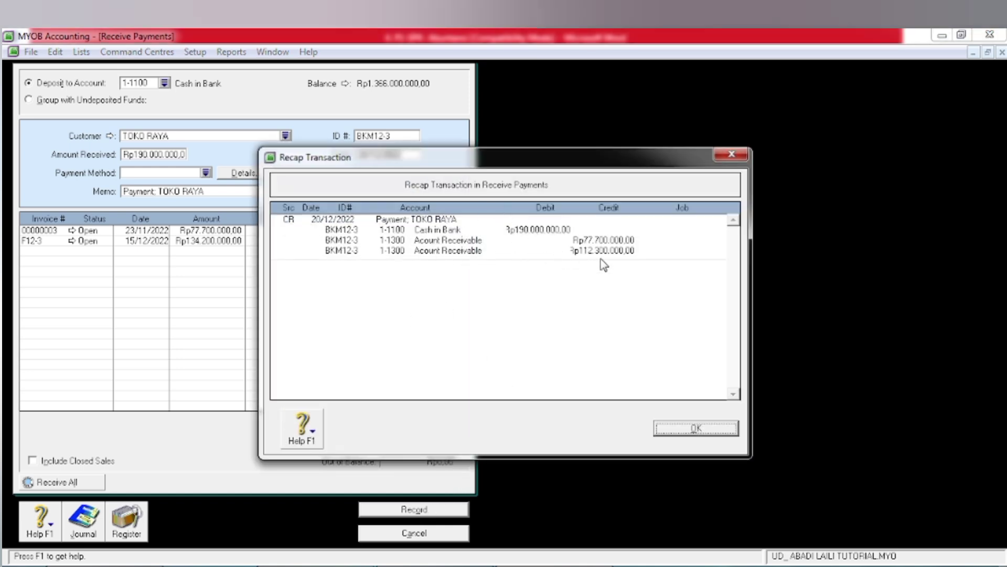
left_click(660, 428)
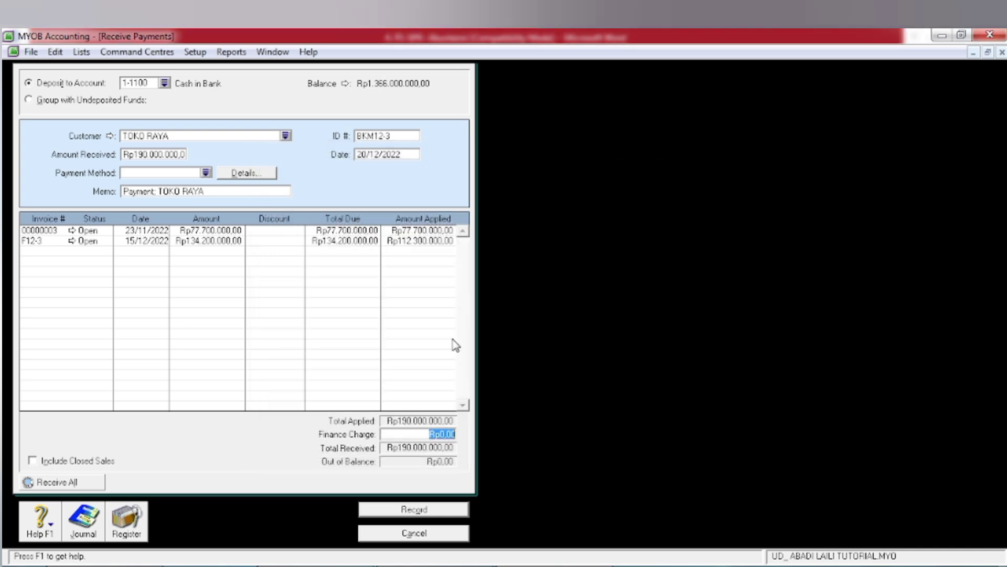
- Record the TOKO RAYA receipt, close the payment form, and view transaction document No.16
left_click(382, 510)
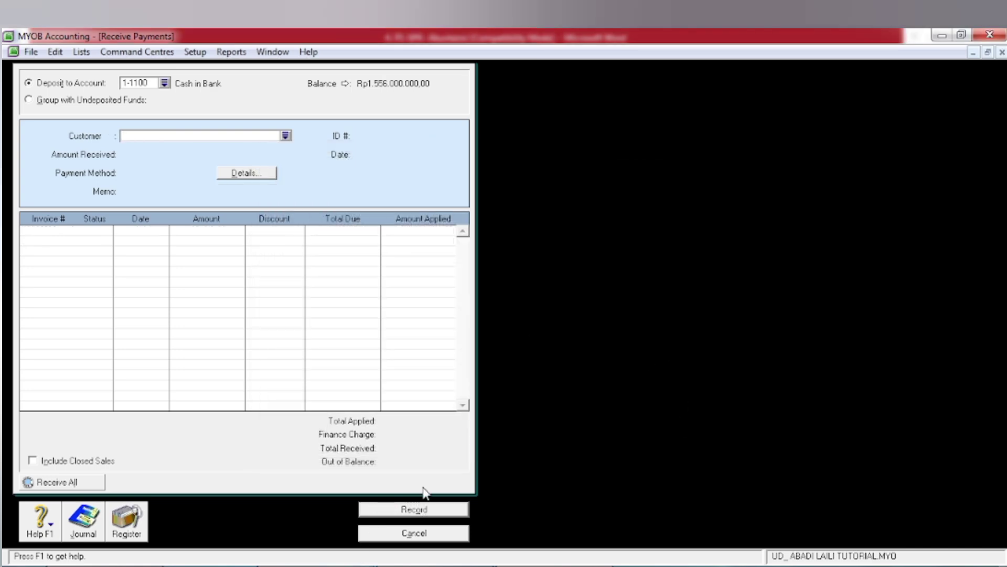
left_click(443, 536)
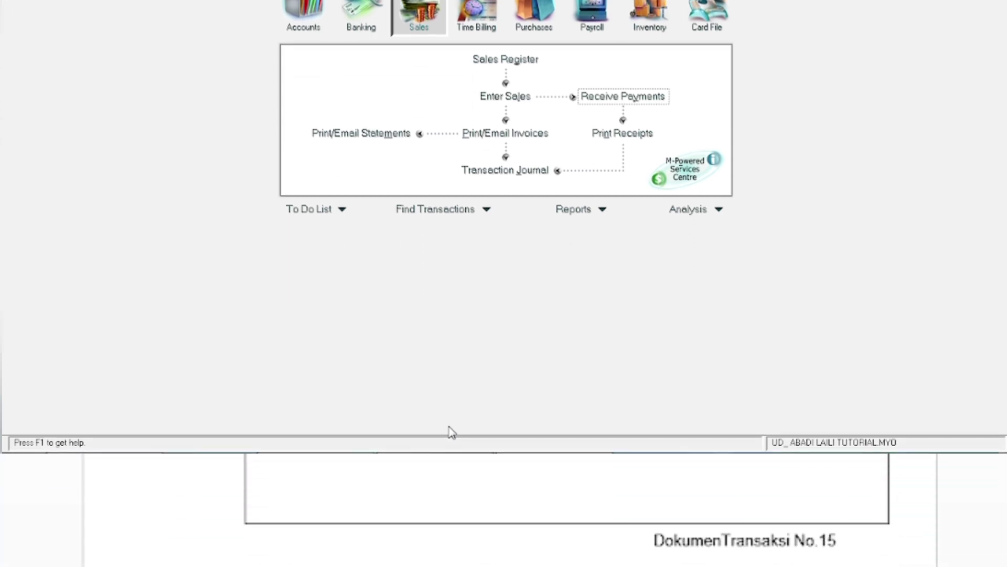
scroll(252, 499, "down", 10)
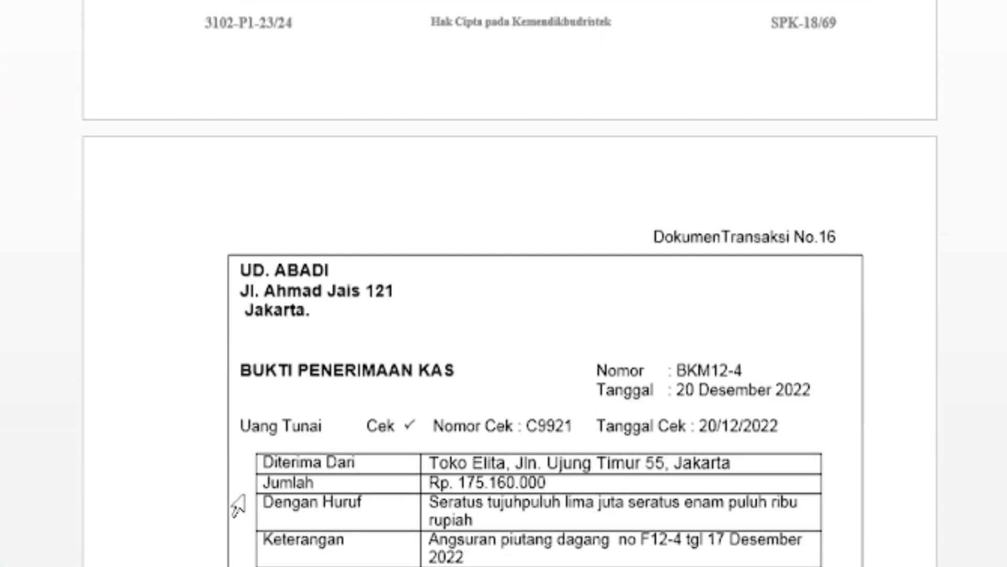
scroll(236, 508, "down", 2)
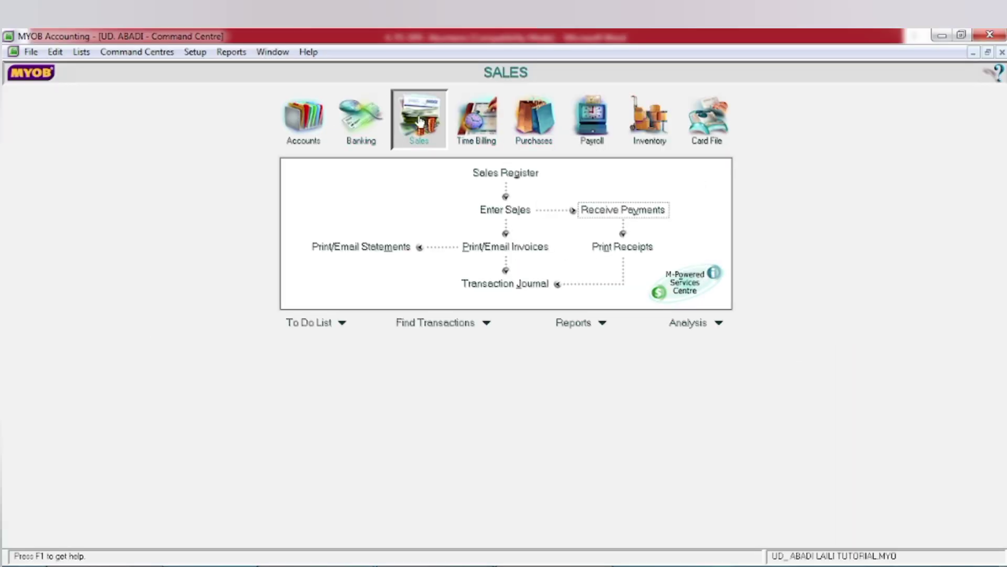
- Start a customer payment receipt for TOKO ELITA and set its ID to BKM12-4
left_click(605, 211)
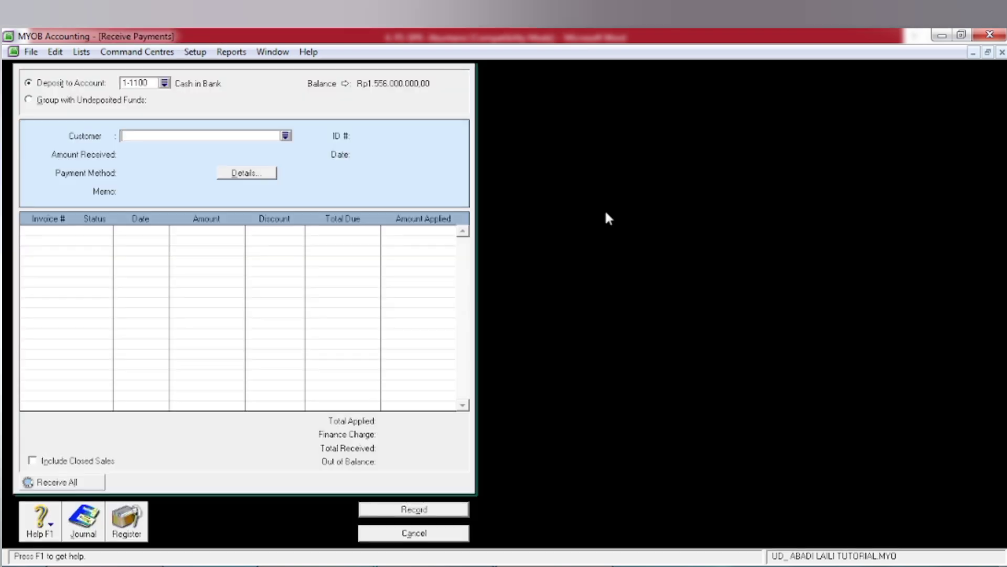
left_click(286, 136)
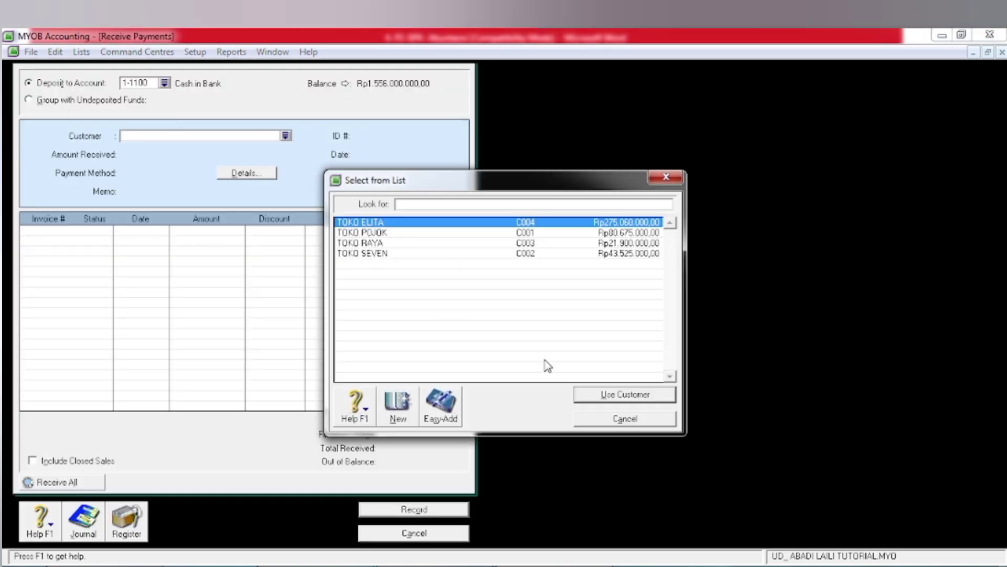
left_click(599, 398)
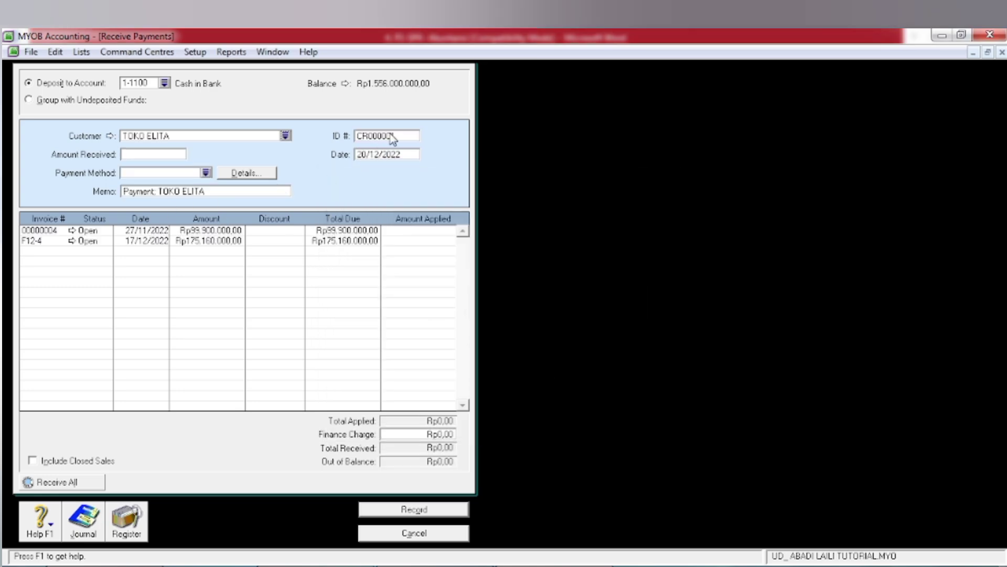
left_click(365, 137)
type("BKM12-4")
key("Tab")
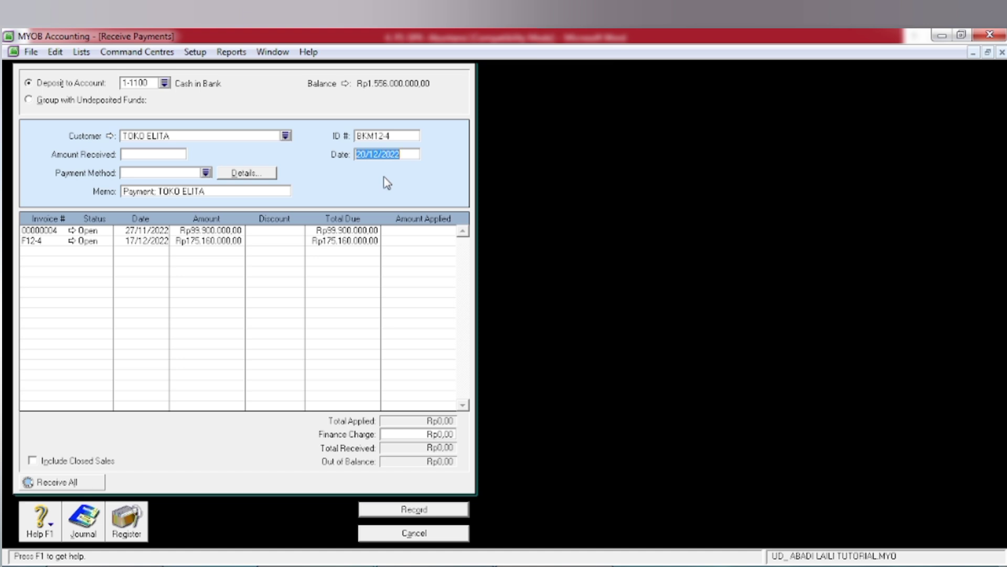
- Enter Rp175.160.000 as the amount received from TOKO ELITA and apply it in full to invoice F12-4
left_click(150, 156)
type("175160000")
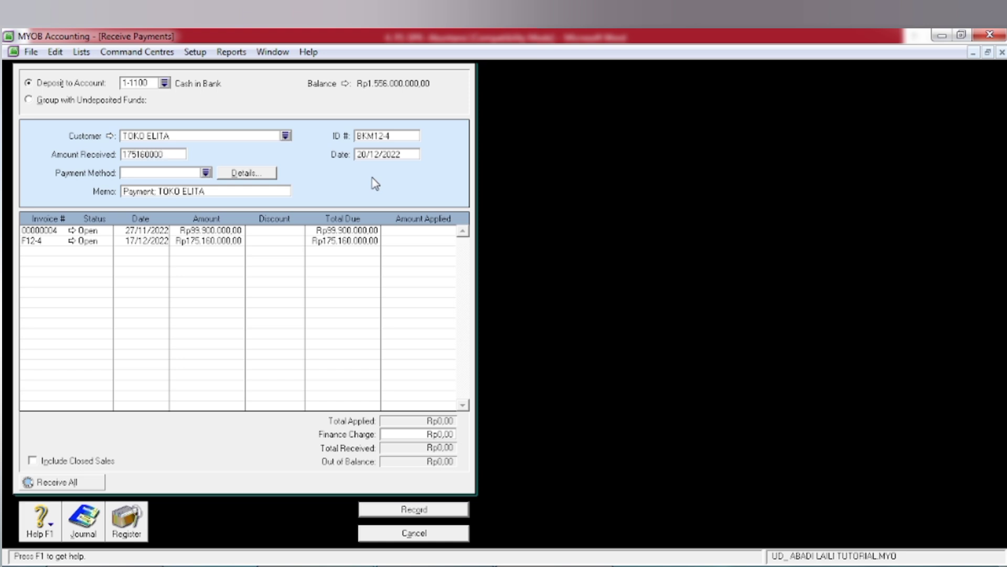
key("Tab")
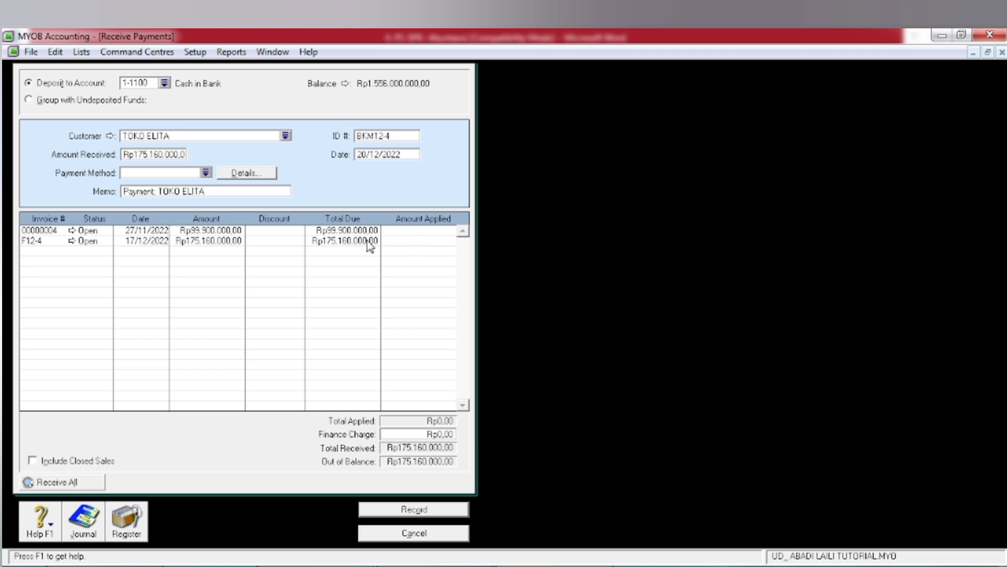
left_click(399, 242)
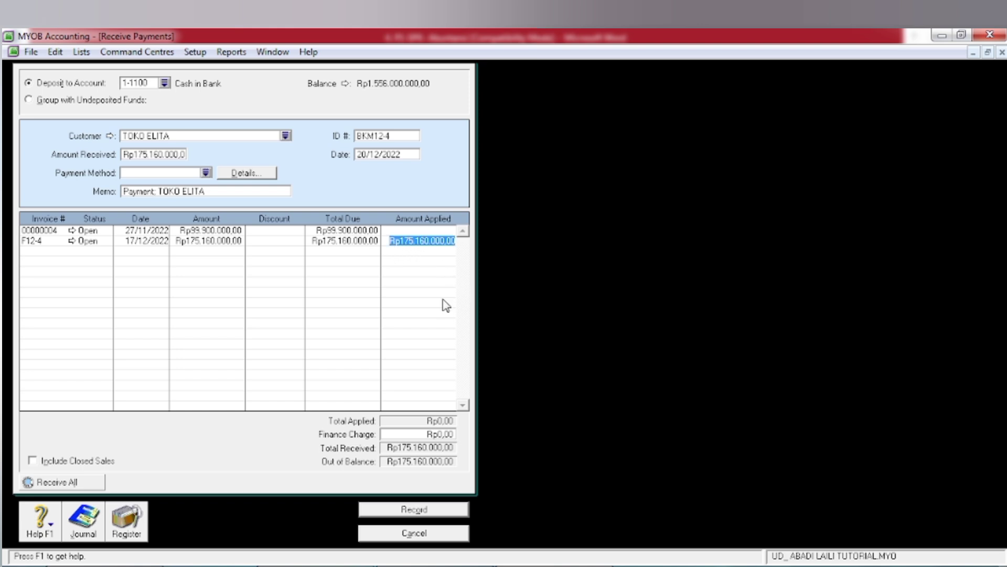
key("Tab")
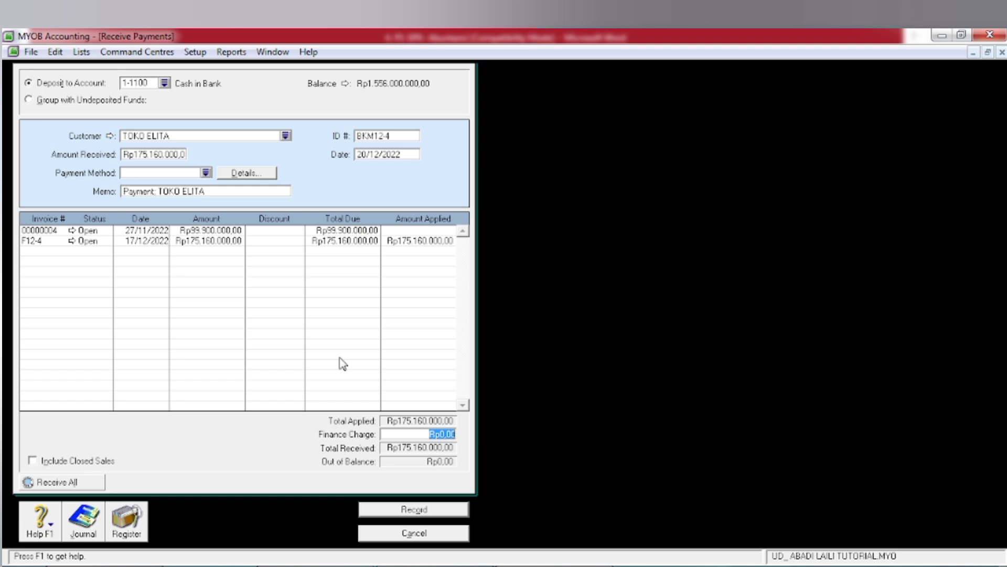
- Check the recap of the TOKO ELITA receipt, then record it and close the form
key("ctrl+r")
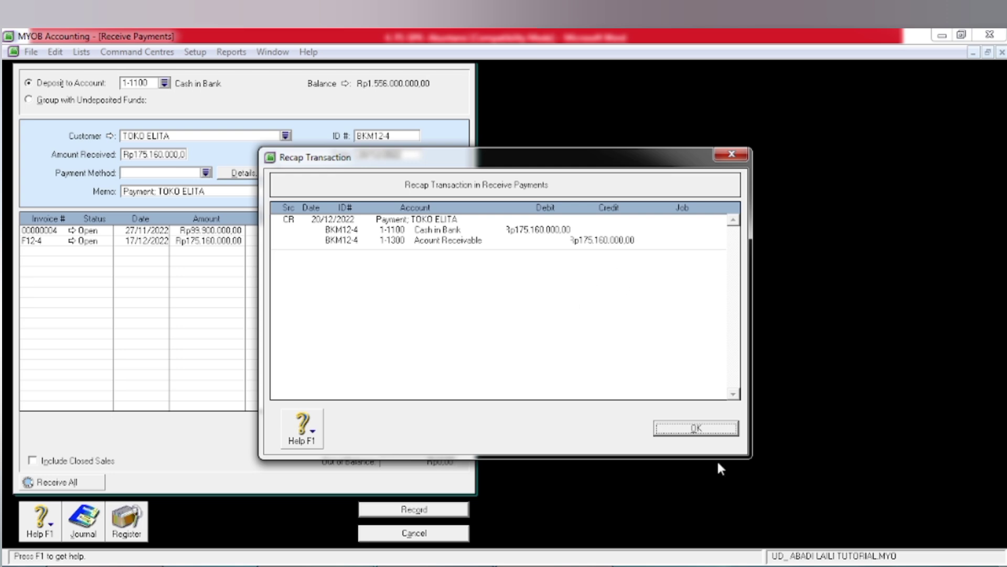
left_click(676, 431)
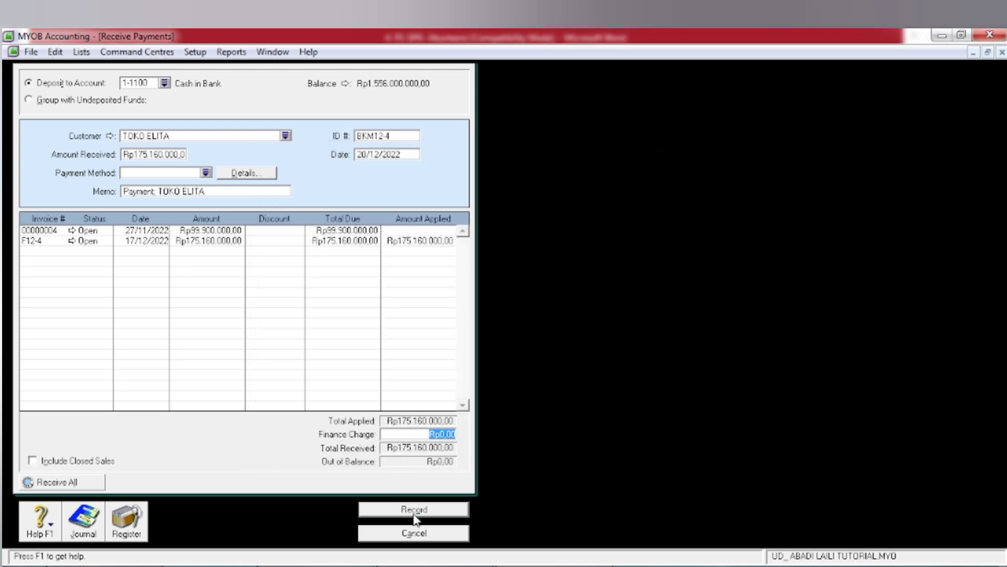
left_click(414, 512)
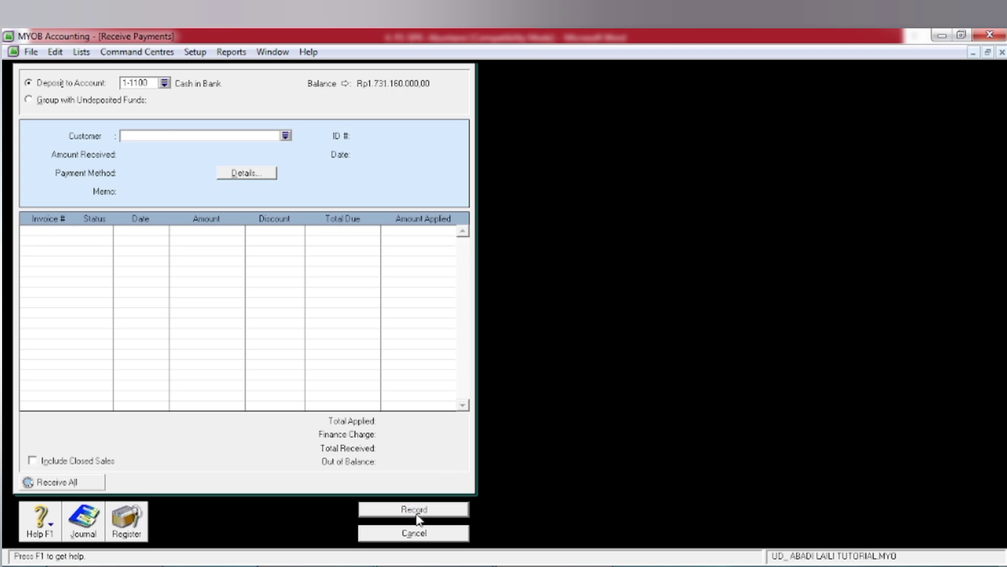
left_click(403, 537)
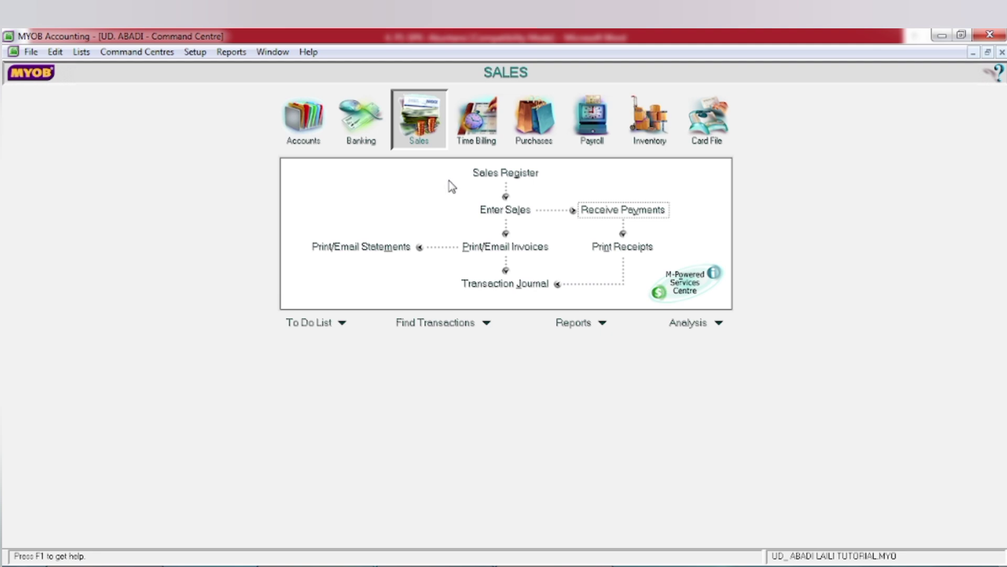
- Start a Spend Money transaction paid from account 1-1100 Cash in Bank
left_click(370, 141)
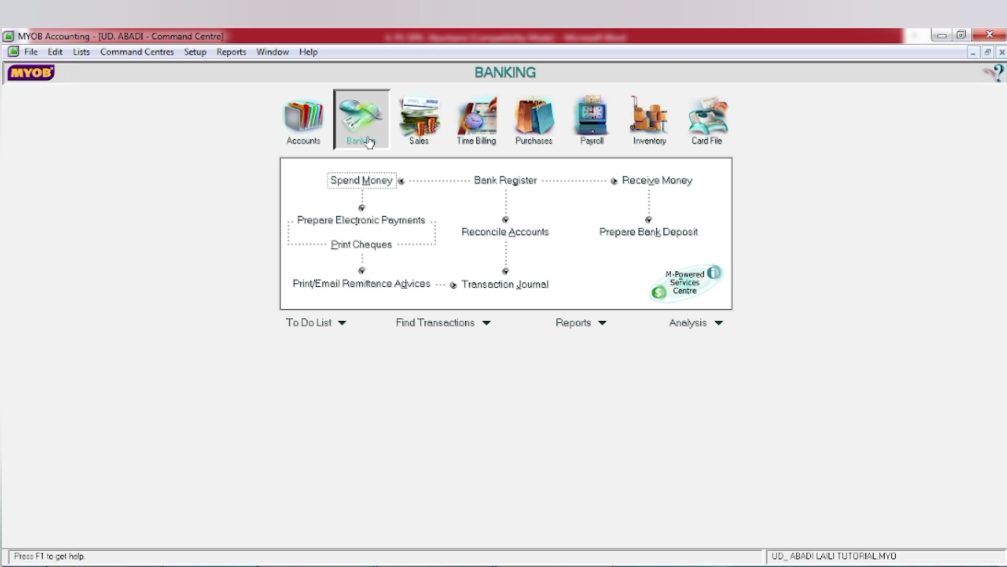
left_click(357, 180)
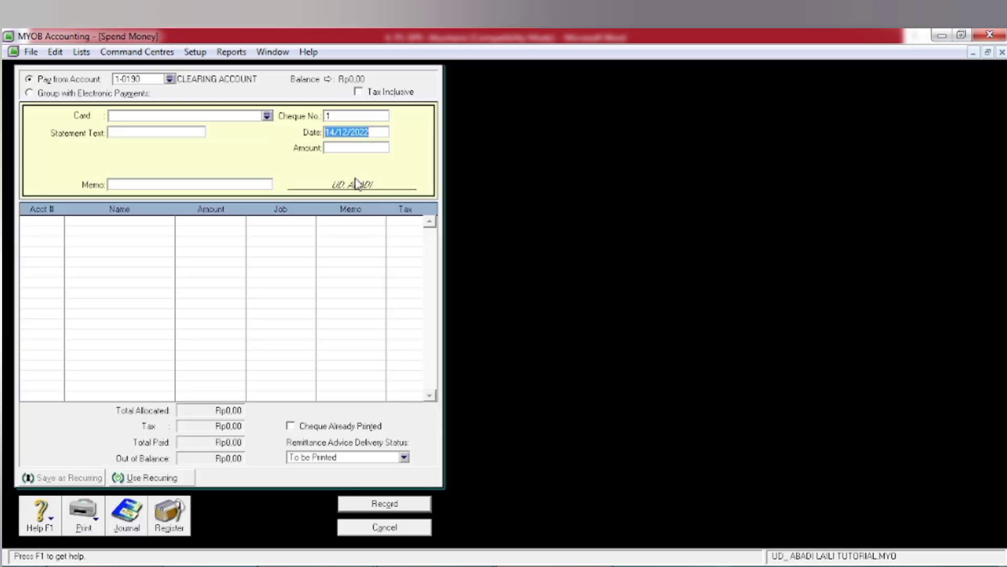
left_click(169, 79)
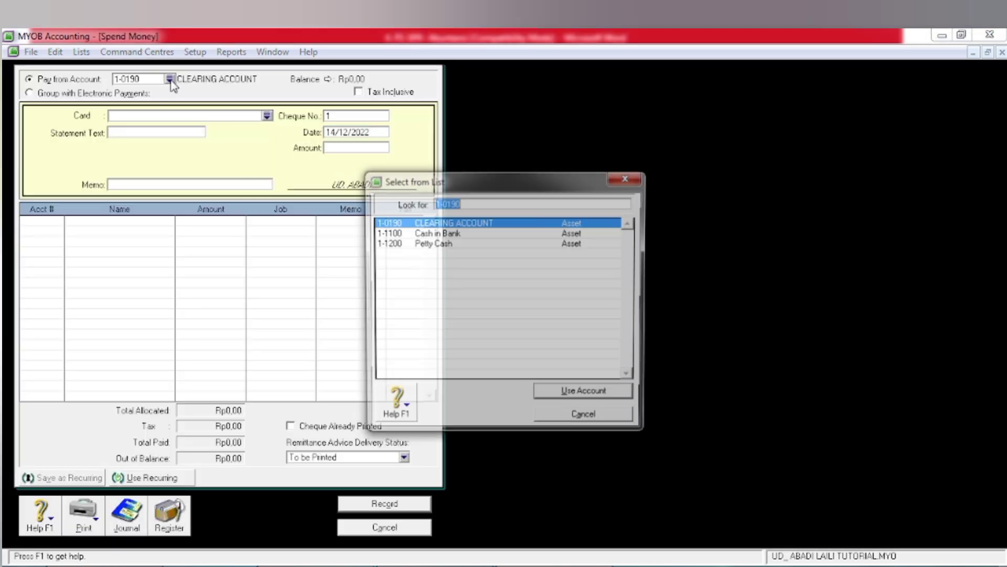
left_click(434, 232)
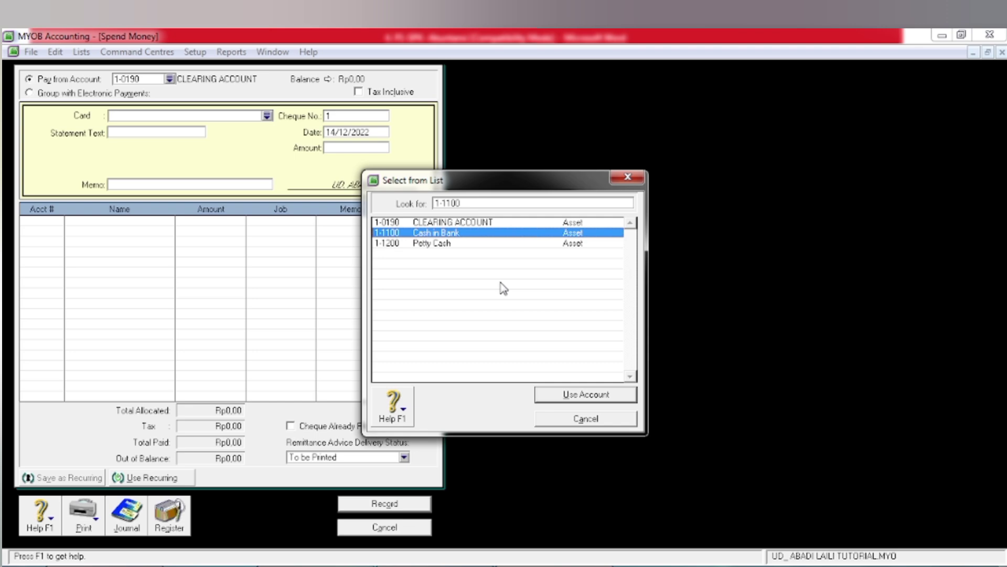
left_click(573, 399)
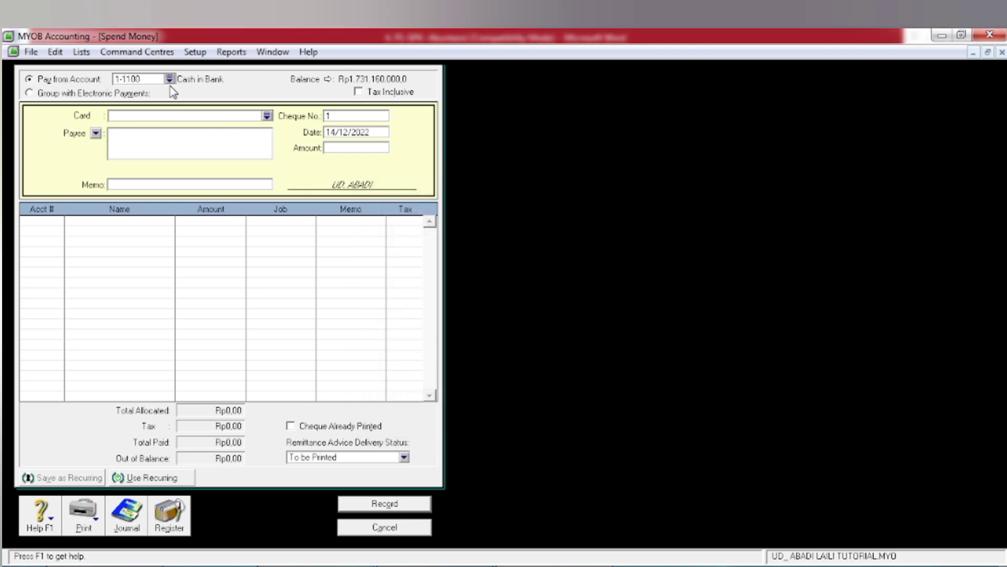
- Set the payment's cheque number to BKK12-12, its date to 21/12/2022 and its amount to Rp5.900.000
left_click(340, 120)
type("BKK12-12")
key("Tab")
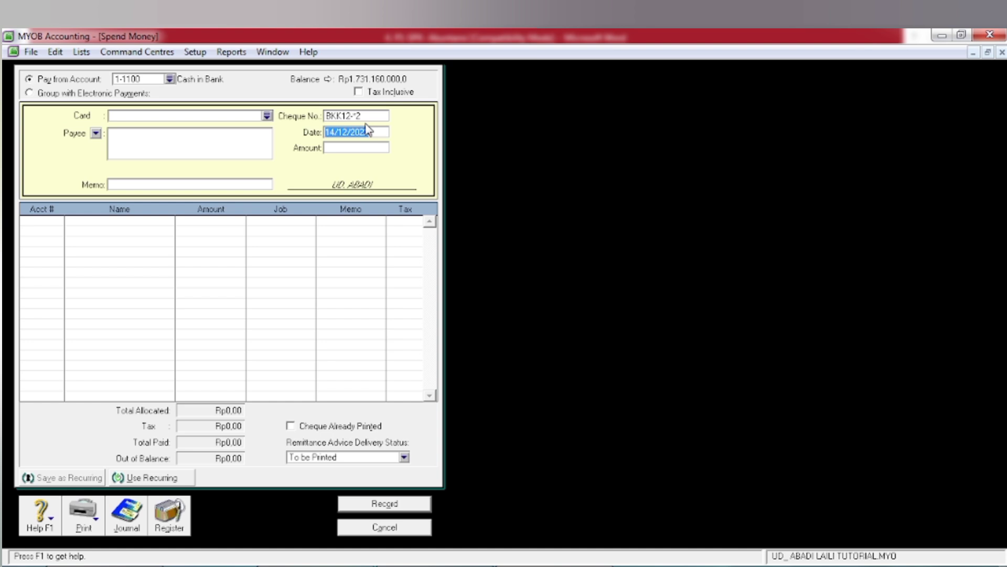
left_click(336, 132)
key("BackSpace")
key("BackSpace")
type("21")
key("Tab")
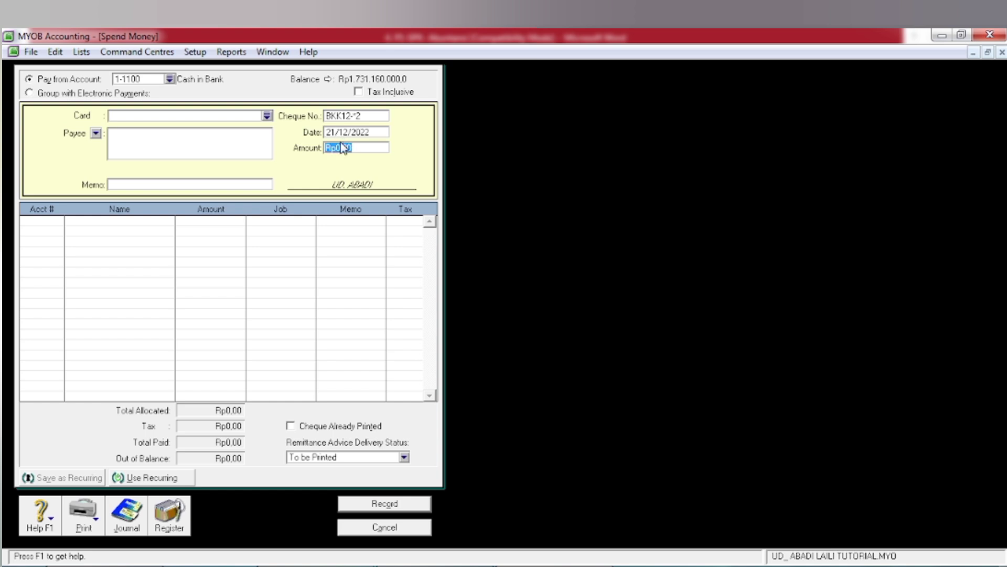
type("5.900.000")
key("Tab")
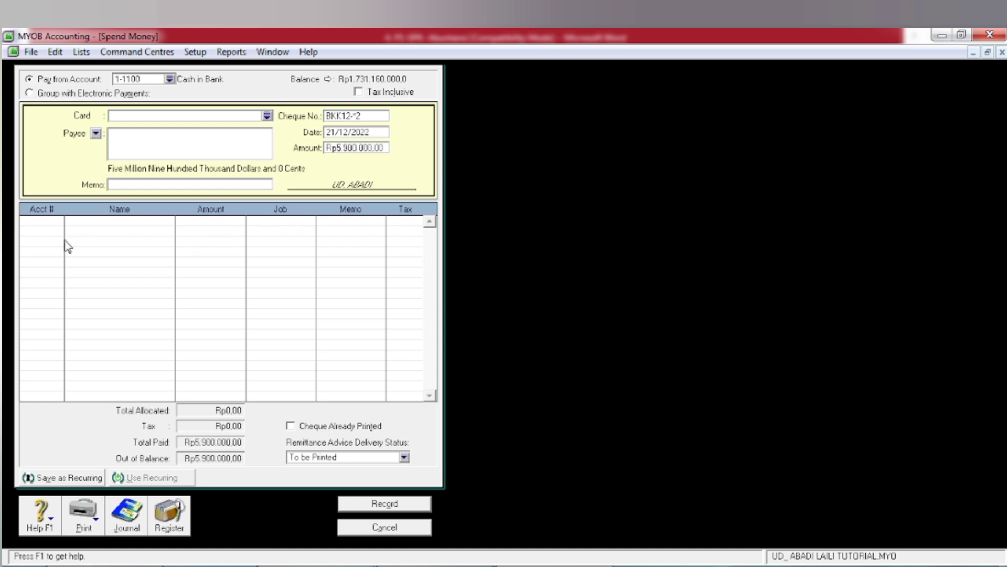
- Enter the memo PEMB GAJI BLN NOV and allocate the full Rp5.900.000 to account 2-1200 Expense Payable
left_click(137, 185)
type("PEMB GAJI BLN NOV")
key("Tab")
type("6")
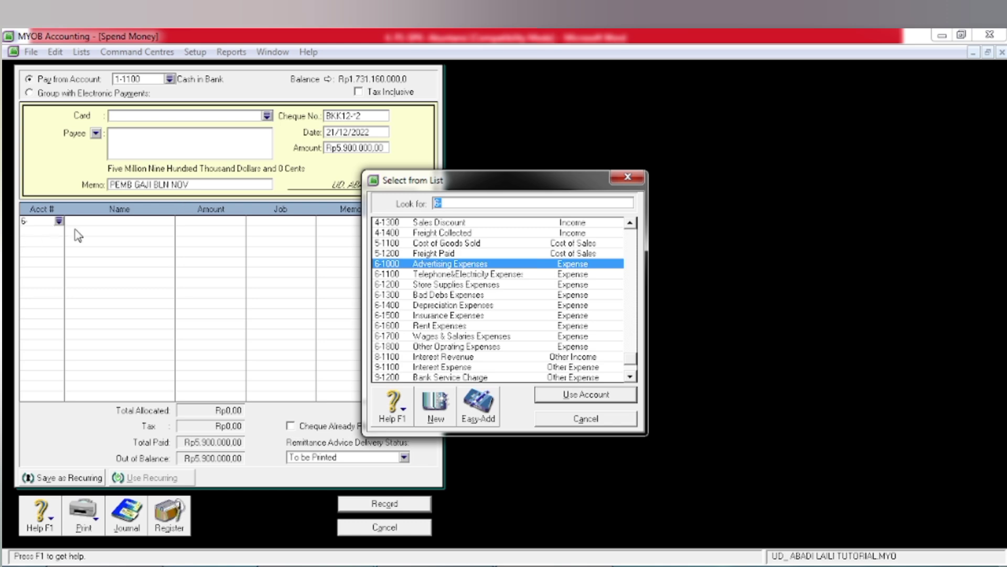
type("2")
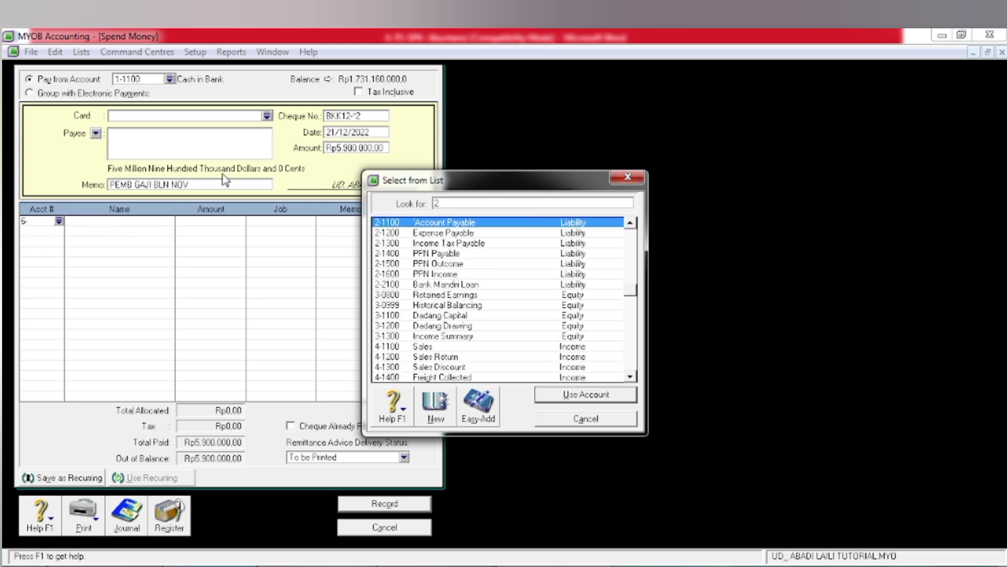
left_click(420, 235)
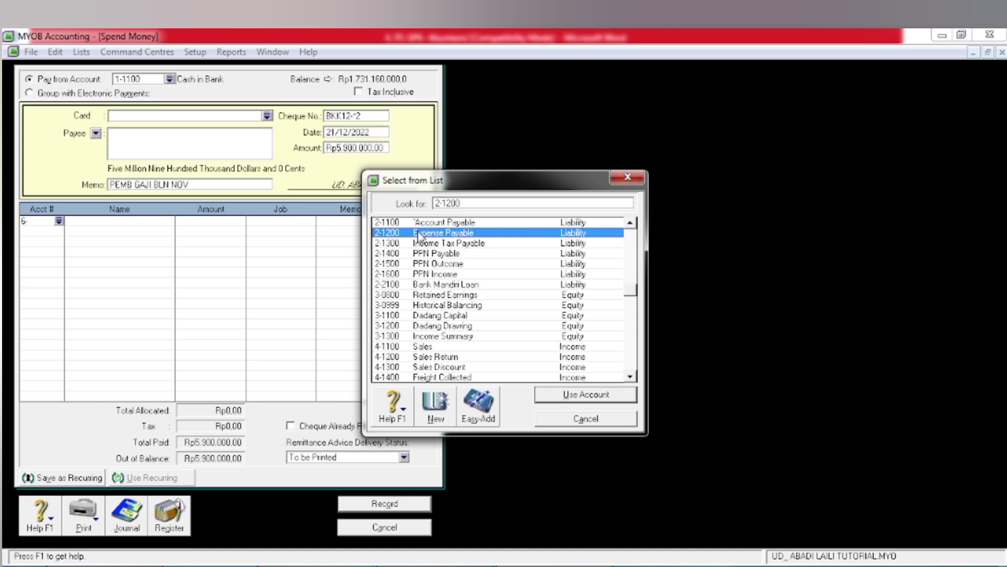
left_click(575, 401)
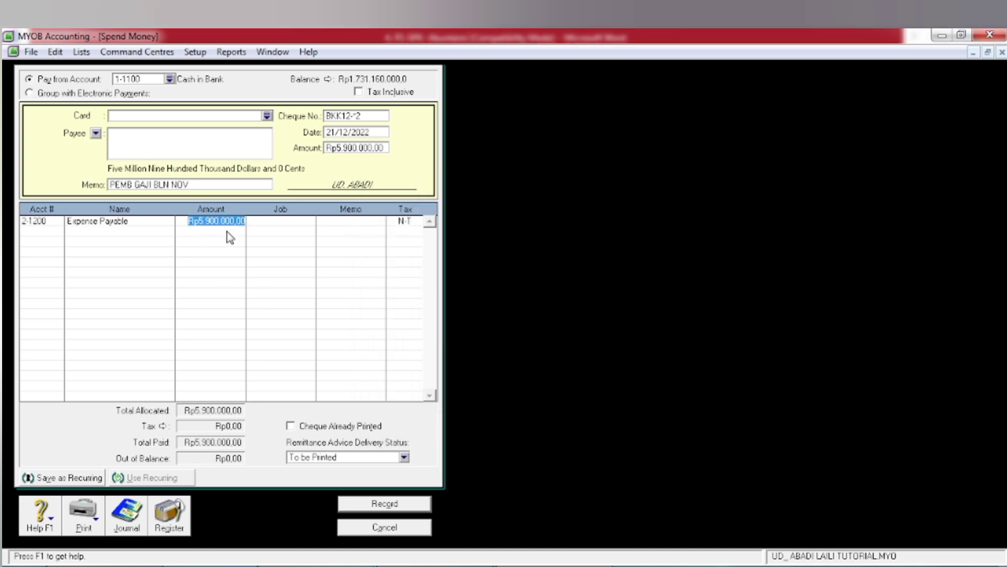
key("Tab")
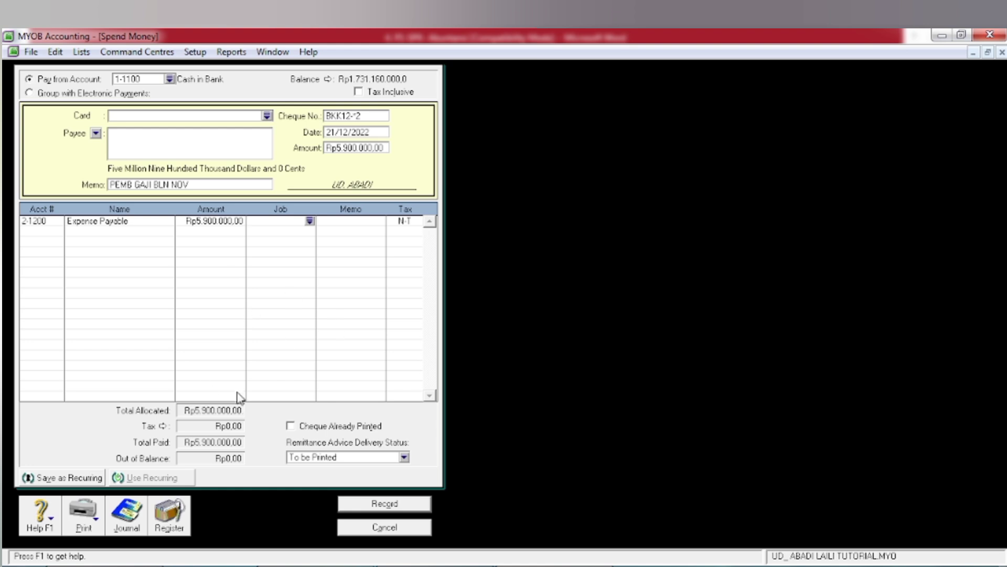
- Check the recap of the salary payment, then record it and close the Spend Money form
key("ctrl+r")
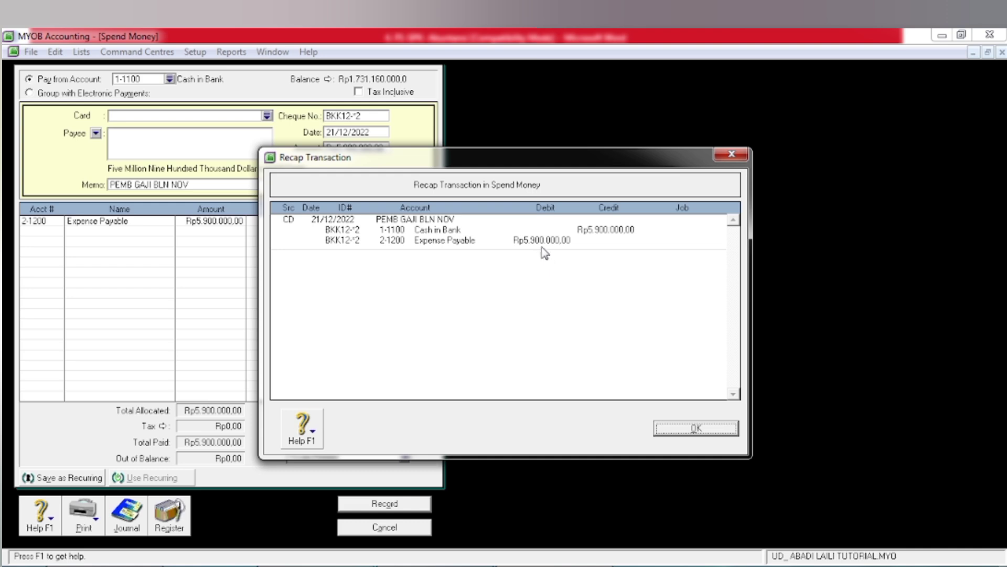
left_click(698, 432)
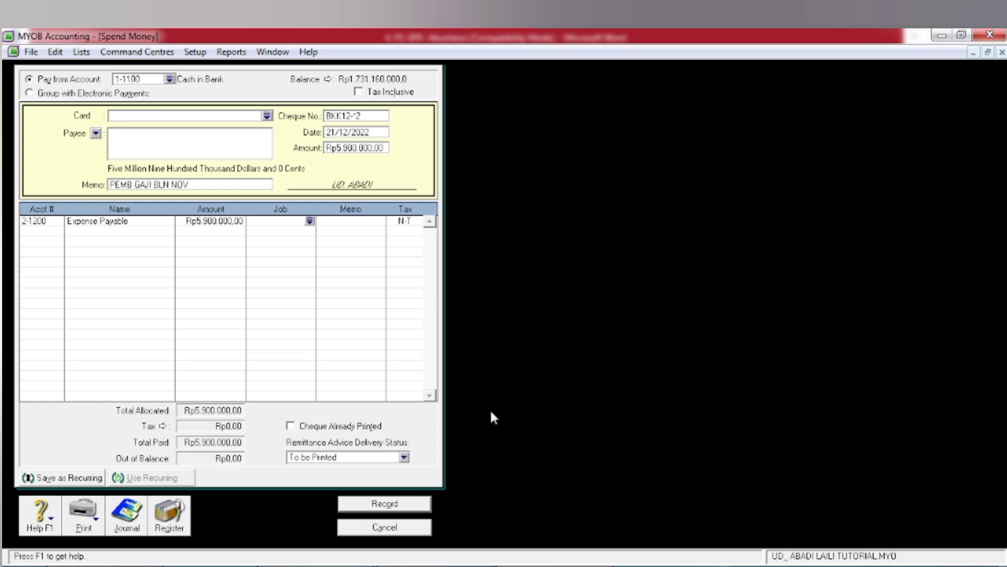
left_click(356, 505)
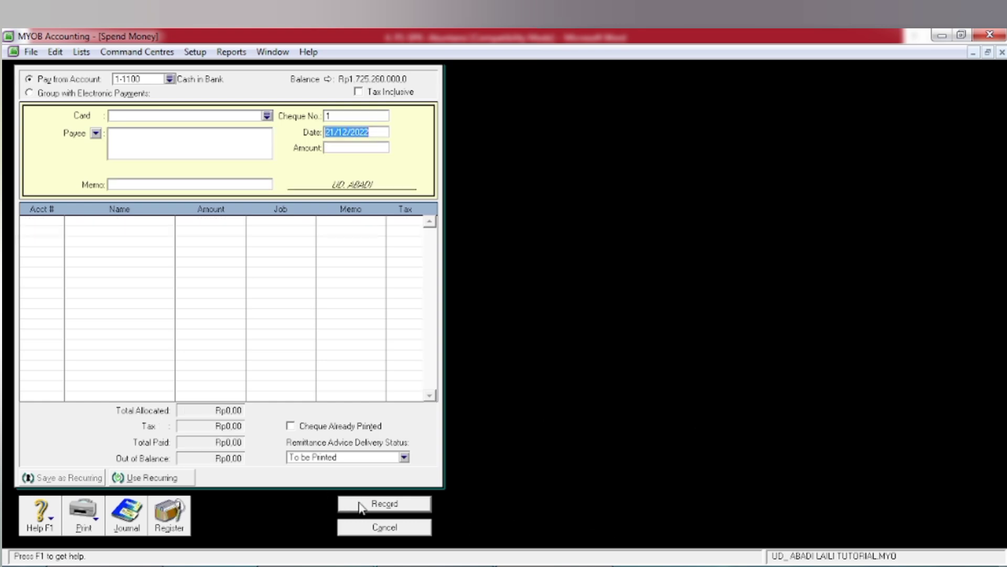
left_click(340, 526)
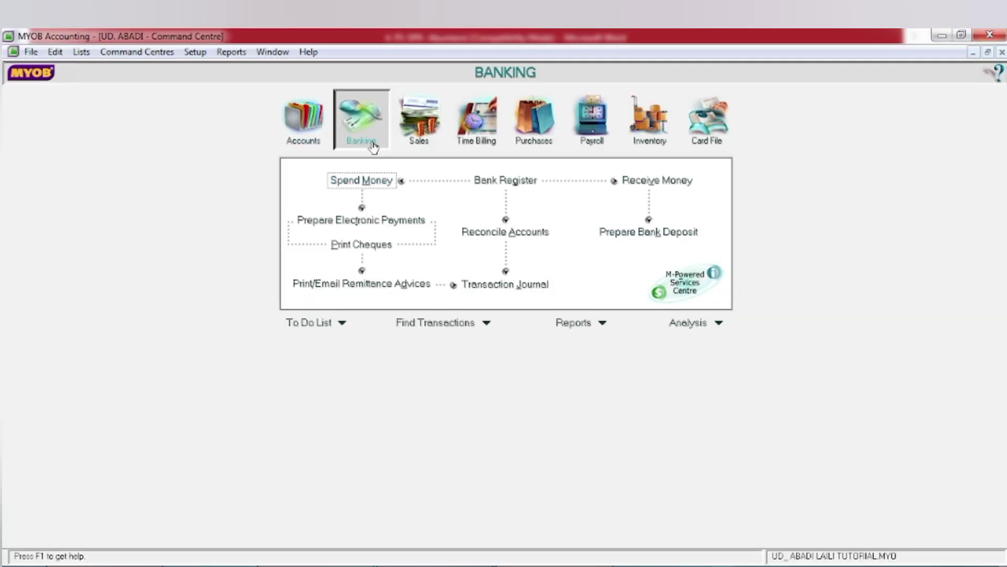
- Start a new Spend Money transaction and pay it from account 1-1100 Cash in Bank
left_click(347, 184)
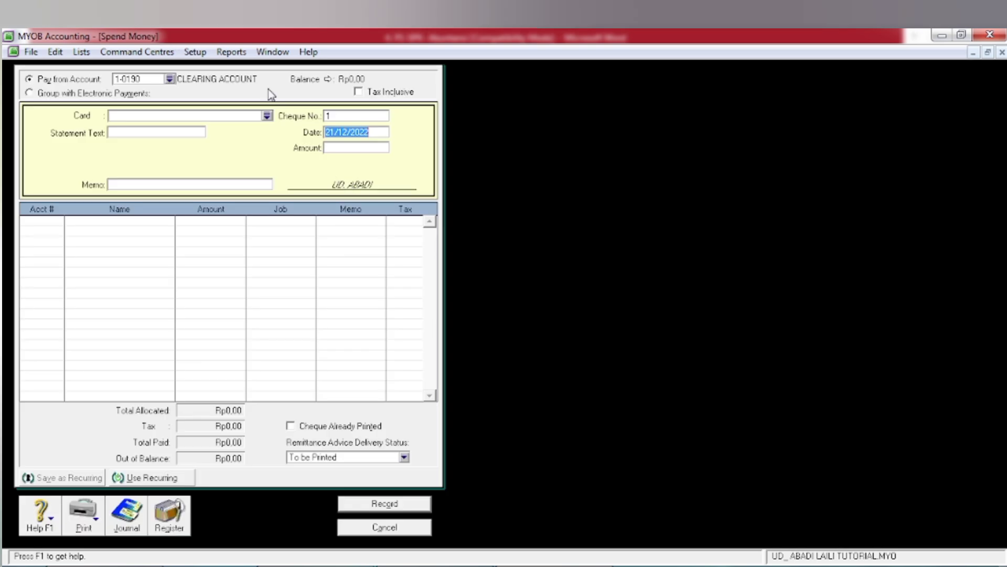
left_click(170, 79)
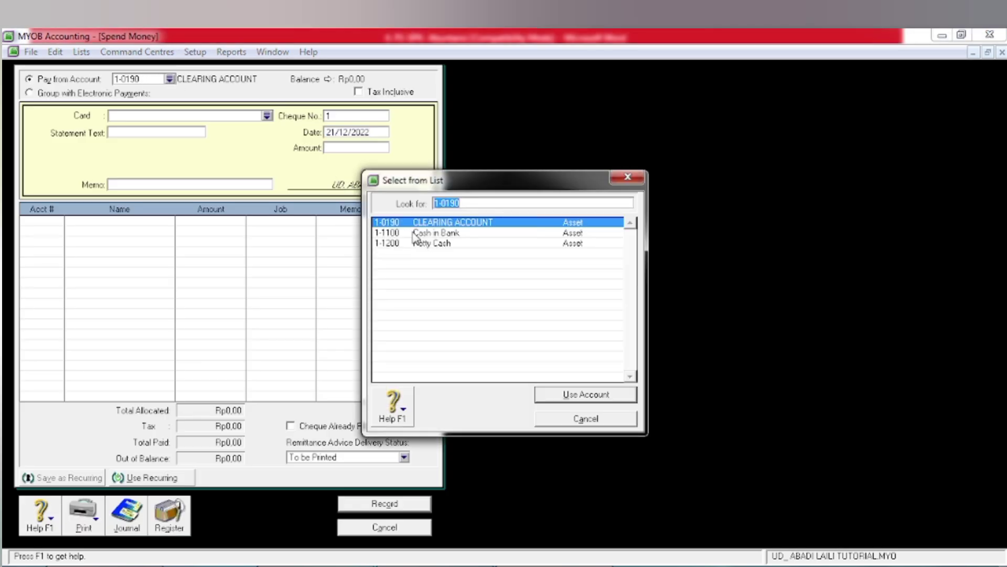
left_click(416, 233)
left_click(572, 394)
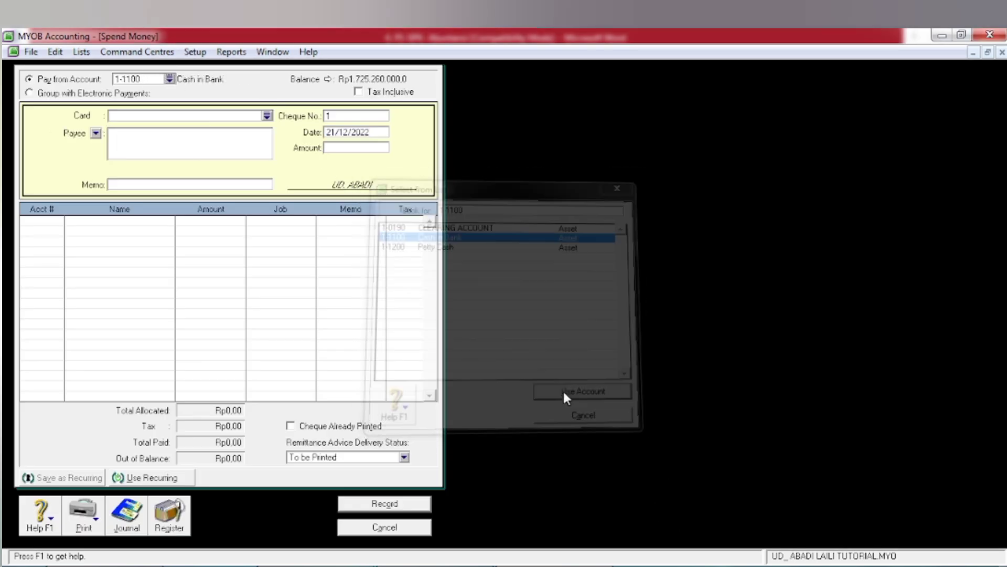
- Set the payment's cheque number to BKK12-3, its date to 22/12/2022 and its amount to Rp164.000.000
left_click(346, 116)
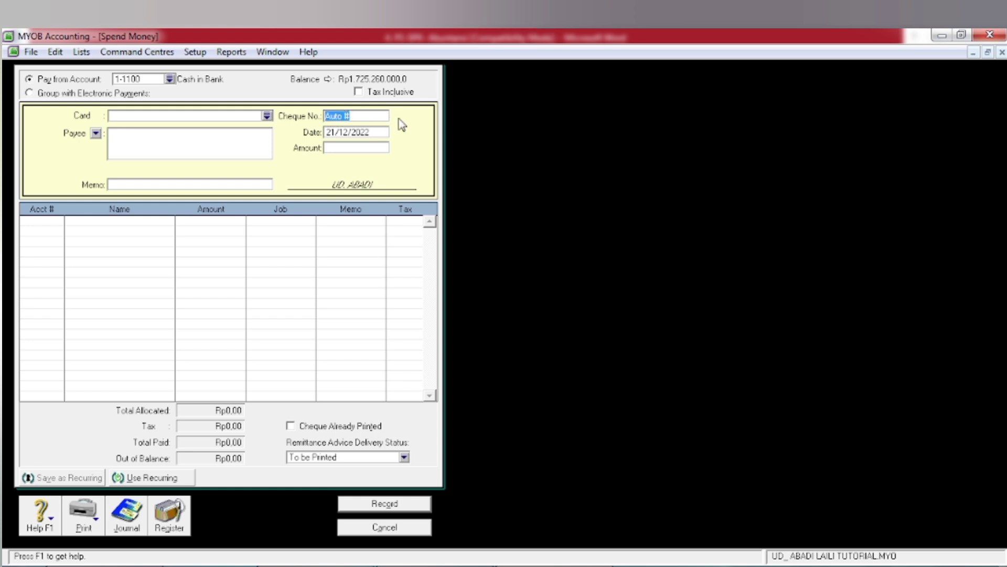
type("BKK12-3")
key("Tab")
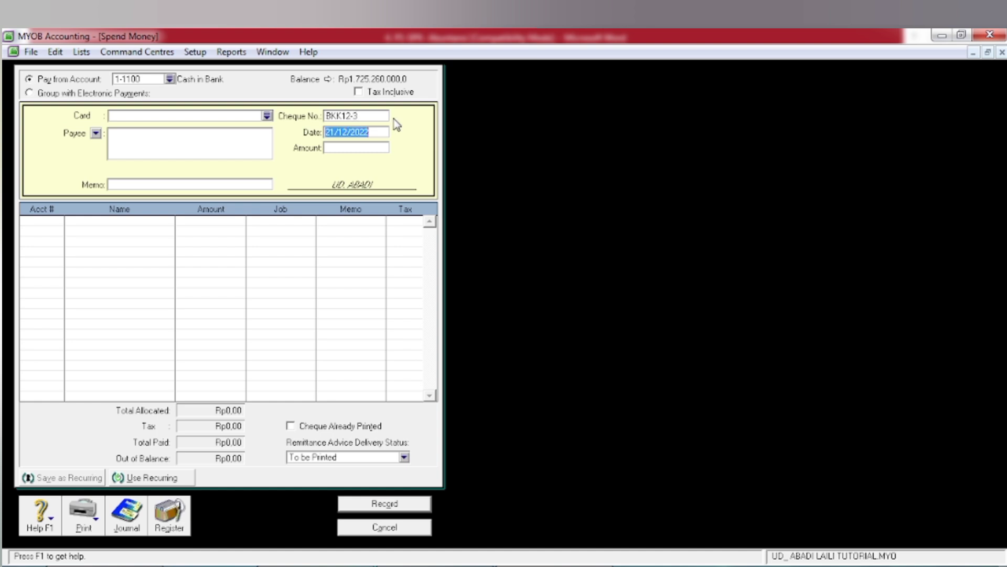
left_click(335, 132)
key("BackSpace")
type("2")
key("Tab")
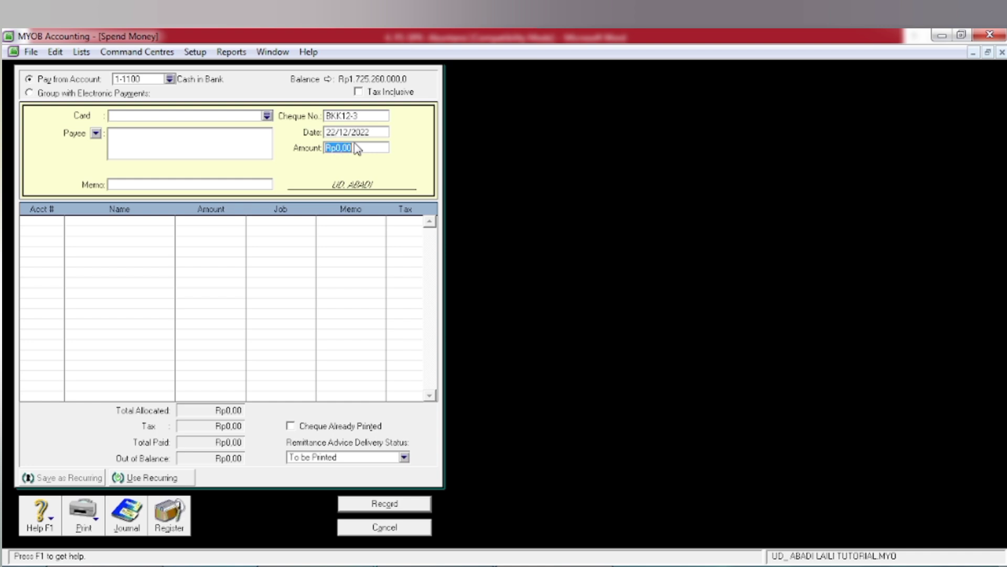
type("1")
type("64000000")
key("Tab")
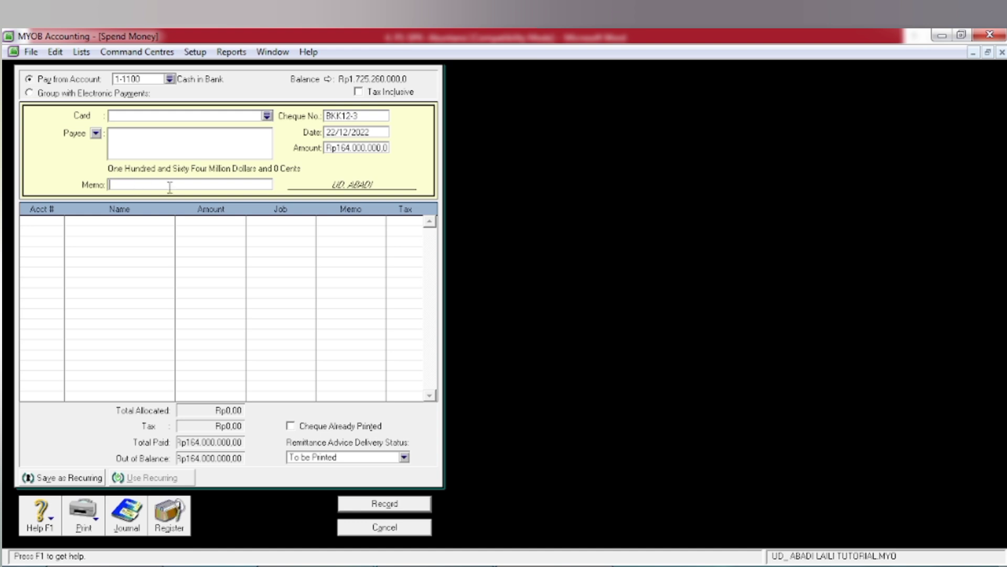
- Enter the memo PEMBAYARAN UTANG JK PANJANG and choose account 2-2100 Bank Mandiri Loan for the first allocation line
left_click(224, 185)
type("PEMBAYARAN UTA")
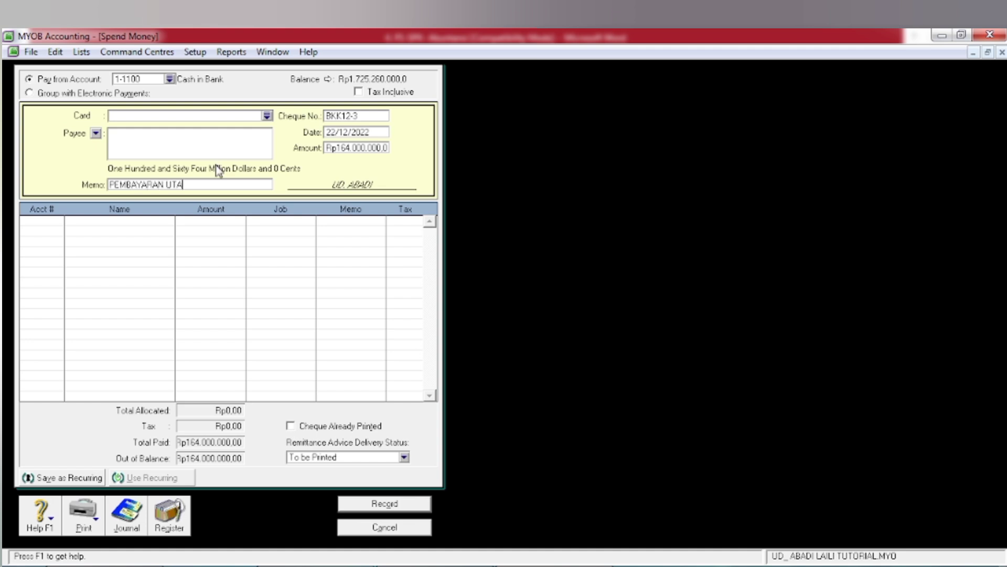
type("NG JKL PANJAN")
key("BackSpace")
key("Tab")
type("6")
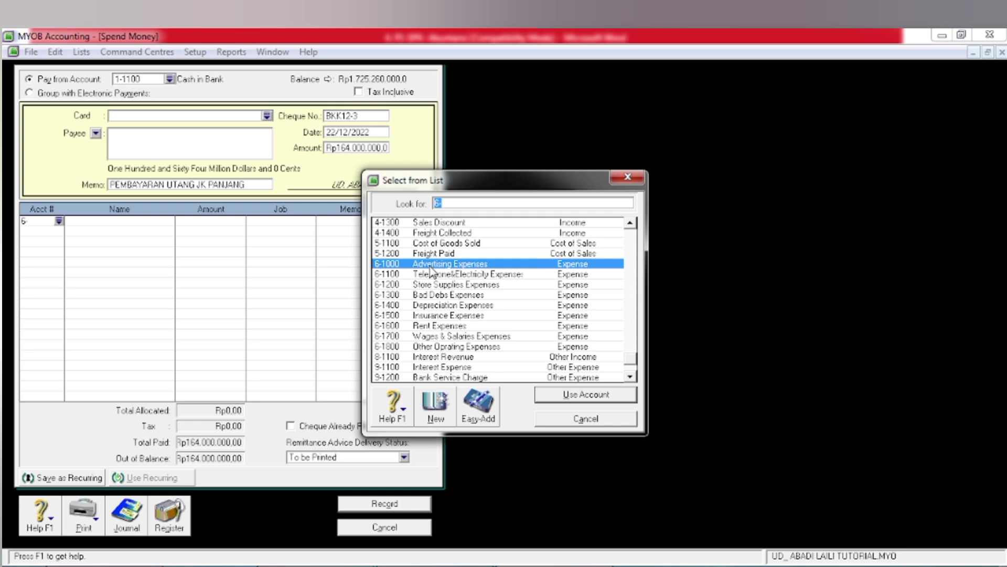
type("2")
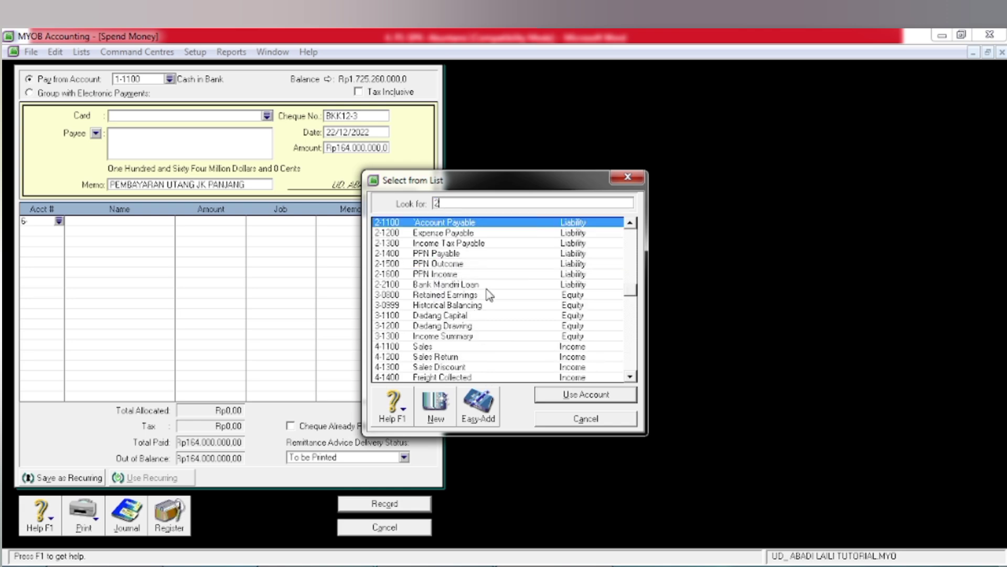
left_click(443, 288)
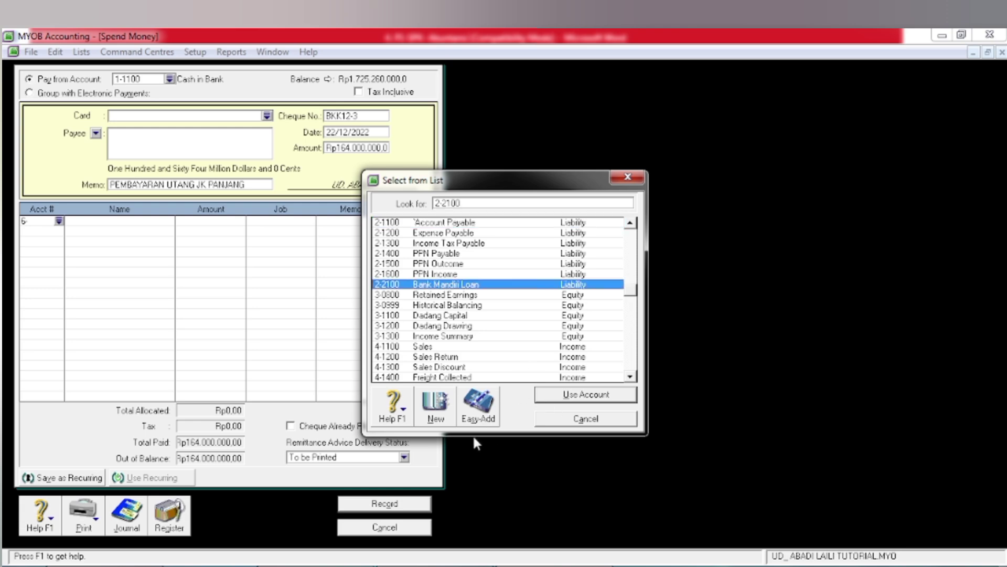
left_click(555, 394)
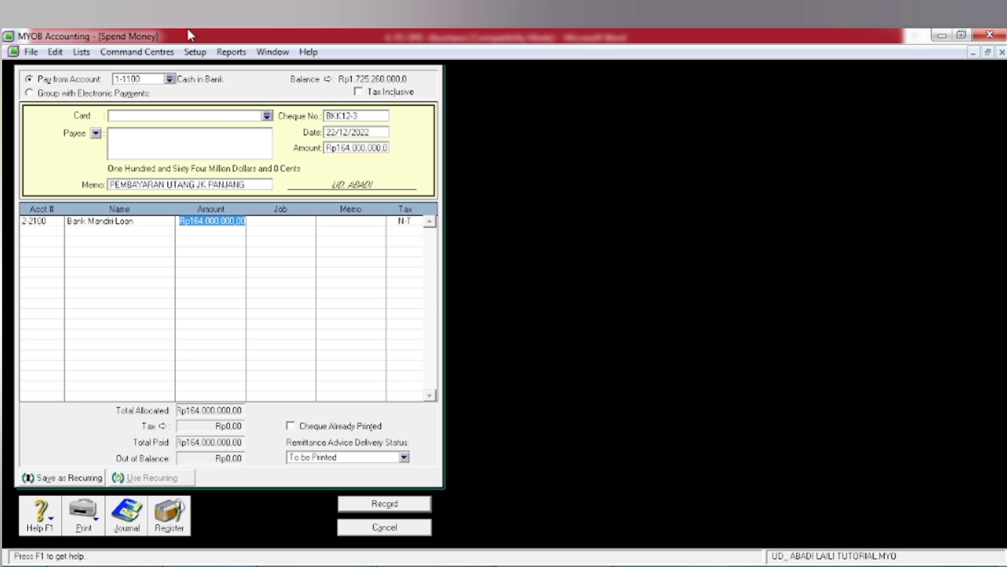
- Set the unfinished payment aside and open liability account 2-2100 Bank Mandiri Loan for editing from the accounts list
left_click(972, 54)
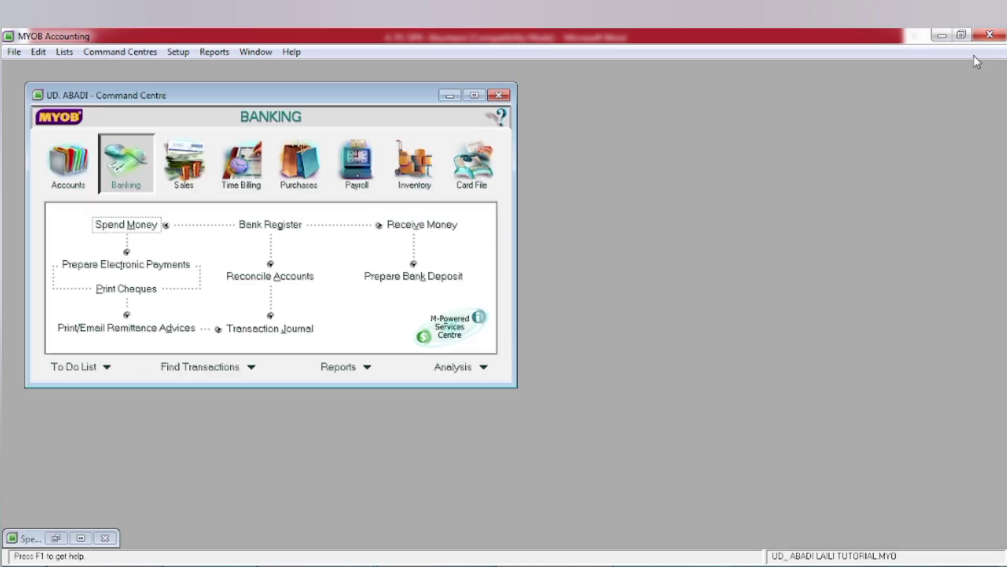
left_click(74, 178)
left_click(248, 227)
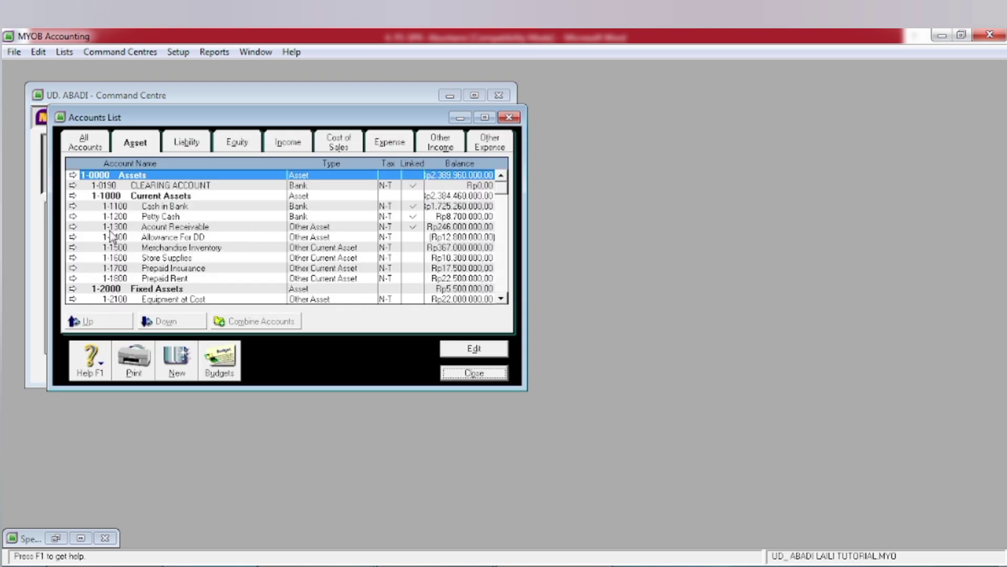
left_click(192, 145)
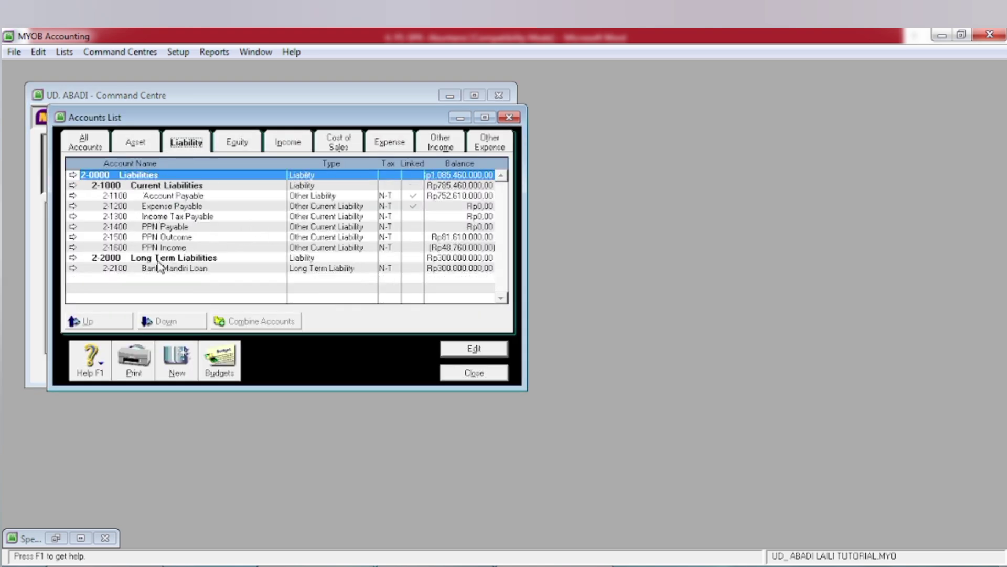
left_click(73, 269)
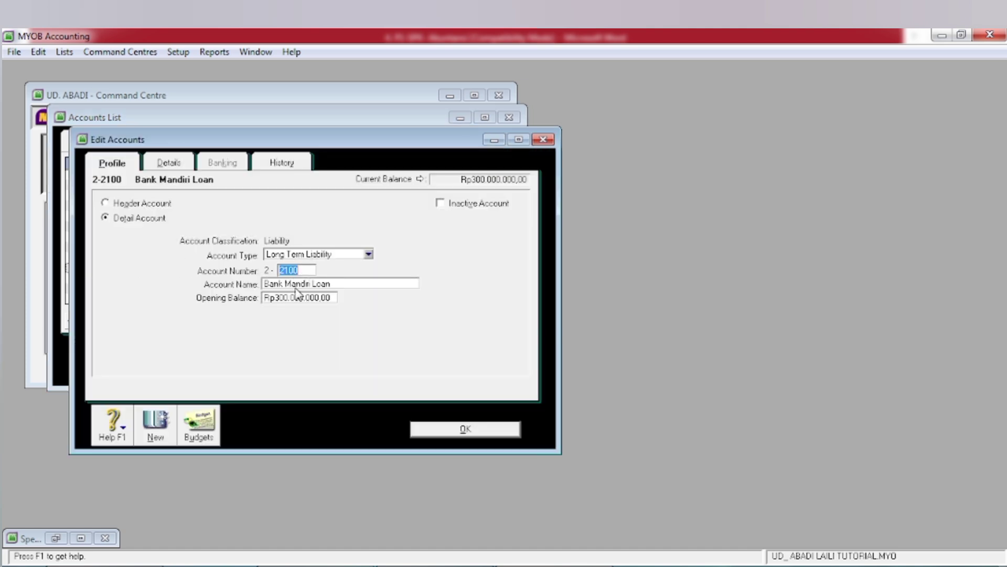
- Rename account 2-2100 as Bank BRI Loan, close the accounts list and return to the unfinished Spend Money payment
left_click(317, 284)
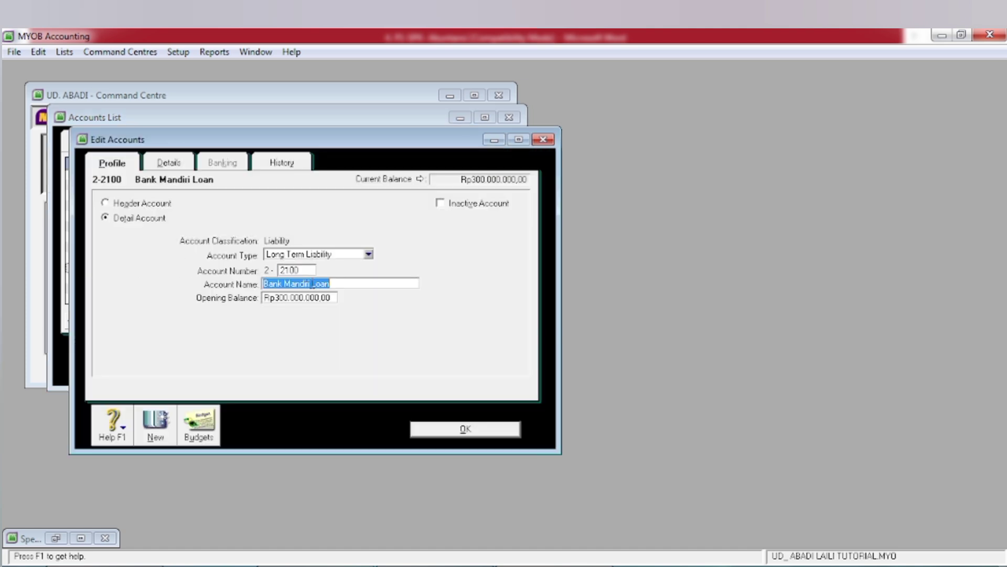
left_click(313, 283)
key("BackSpace")
key("BackSpace")
key("BackSpace")
key("BackSpace")
key("BackSpace")
key("BackSpace")
key("BackSpace")
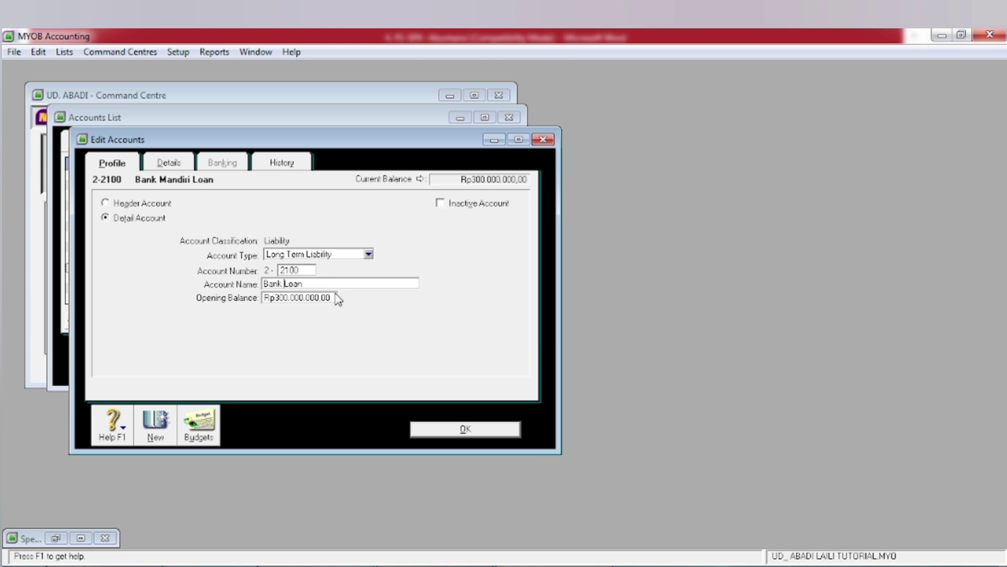
type("BRI")
left_click(446, 428)
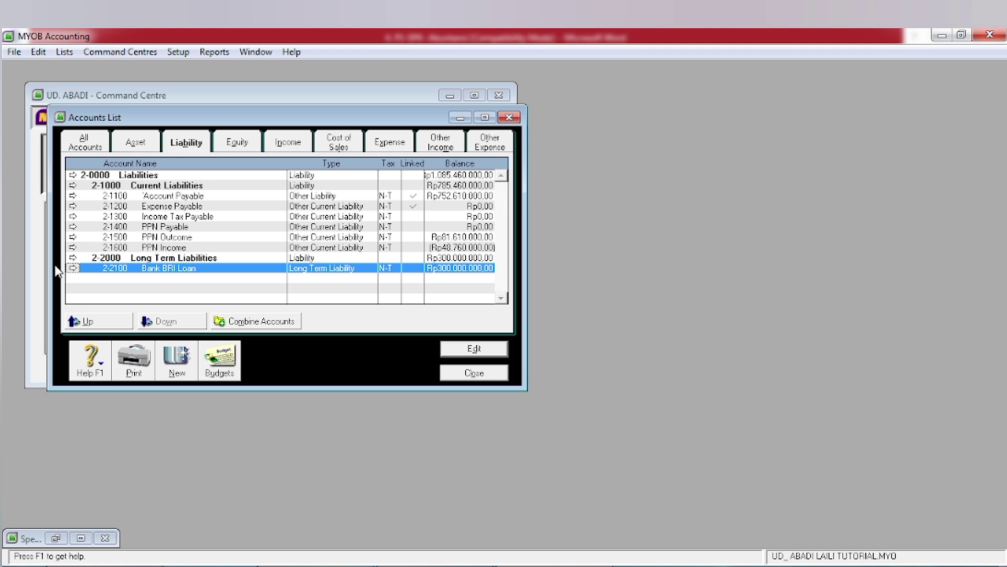
left_click(459, 374)
left_click(80, 537)
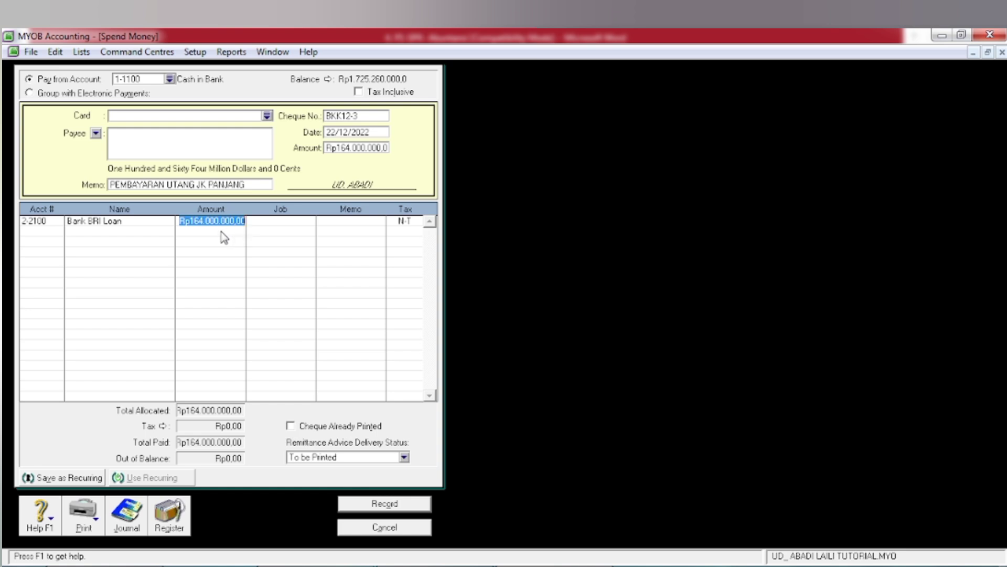
- Set the amount allocated to the Bank BRI Loan line to Rp150.000.000
key("BackSpace")
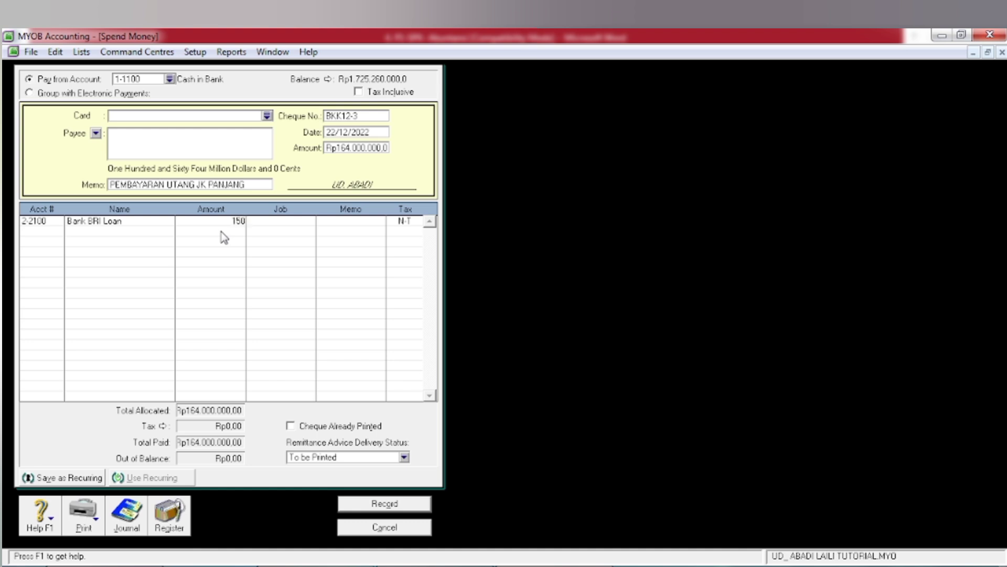
type("150.000.000")
key("Tab")
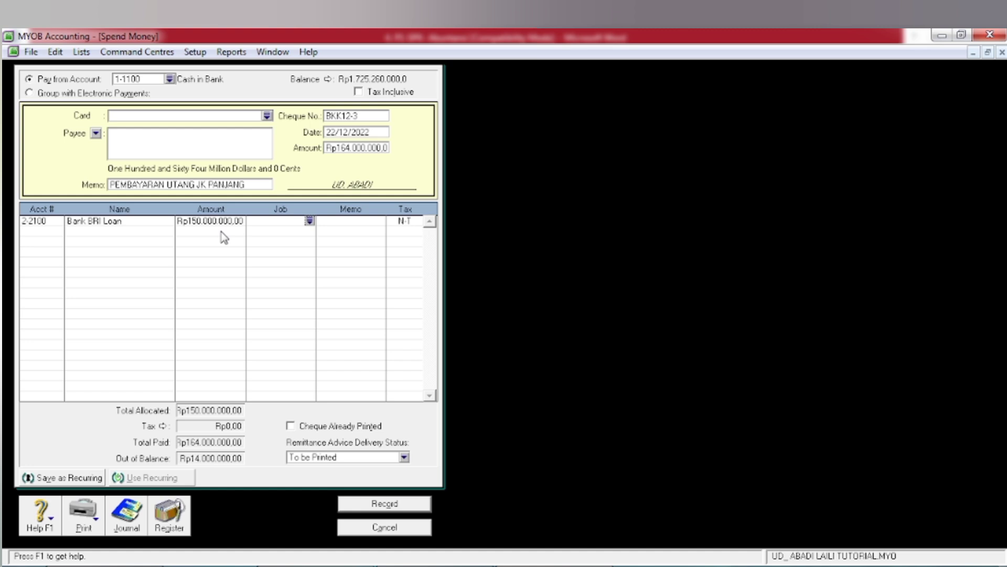
- Add a second allocation line to account 9-1100 Interest Expense for the remaining Rp14.000.000
key("Tab")
key("Tab")
key("Tab")
type("6-")
key("Tab")
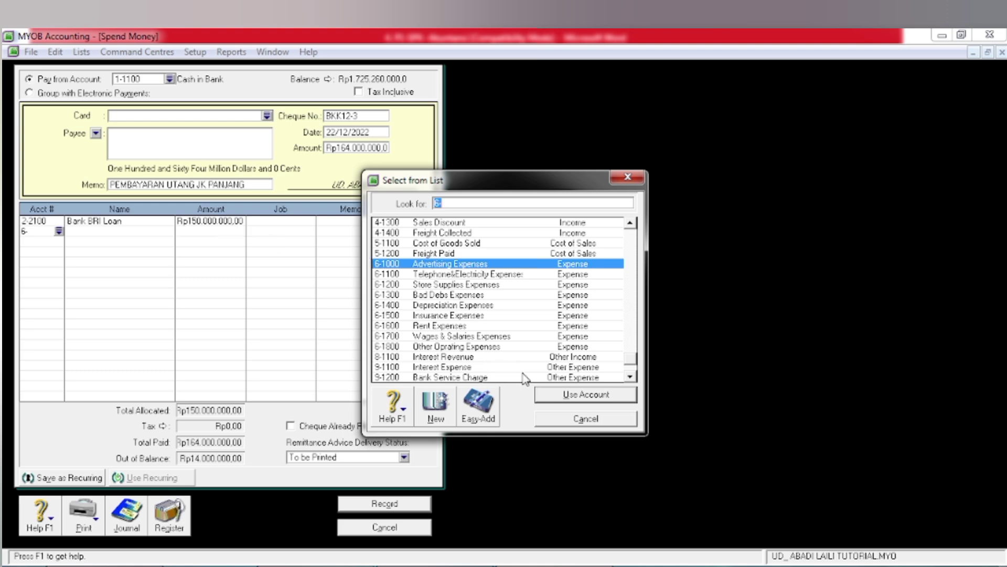
left_click(454, 369)
left_click(561, 394)
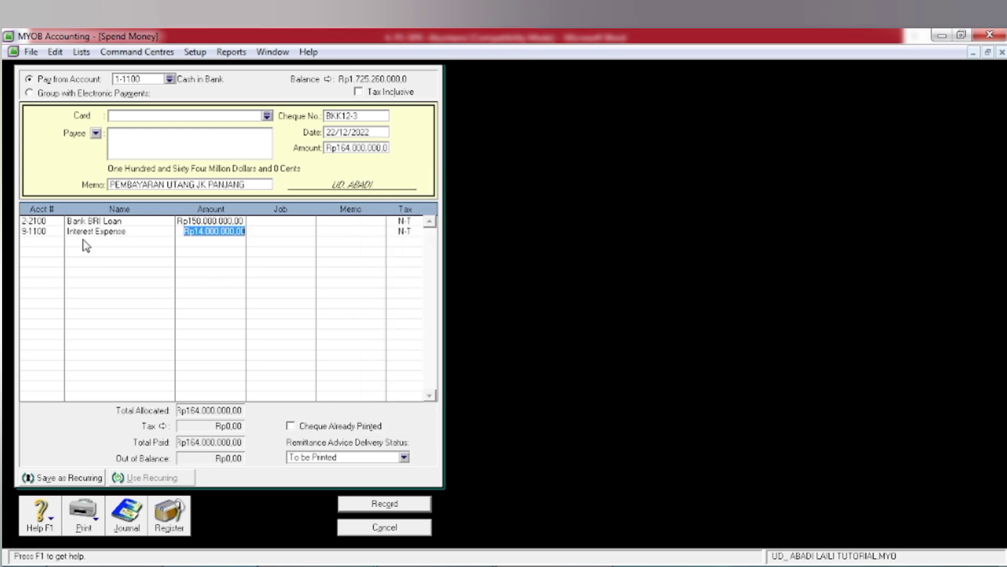
key("Tab")
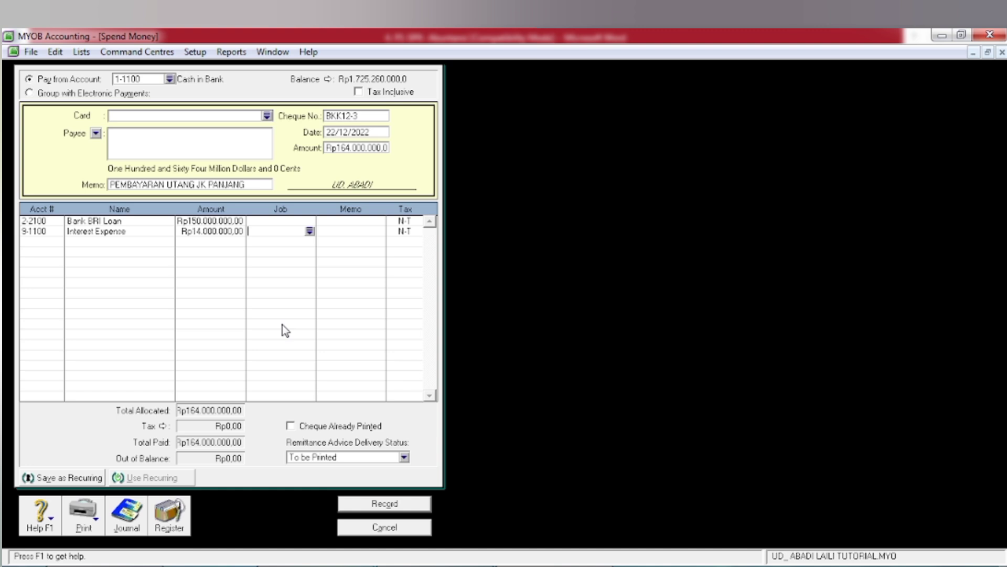
- Check the recap of the loan payment, then record it and close the Spend Money form
key("ctrl+r")
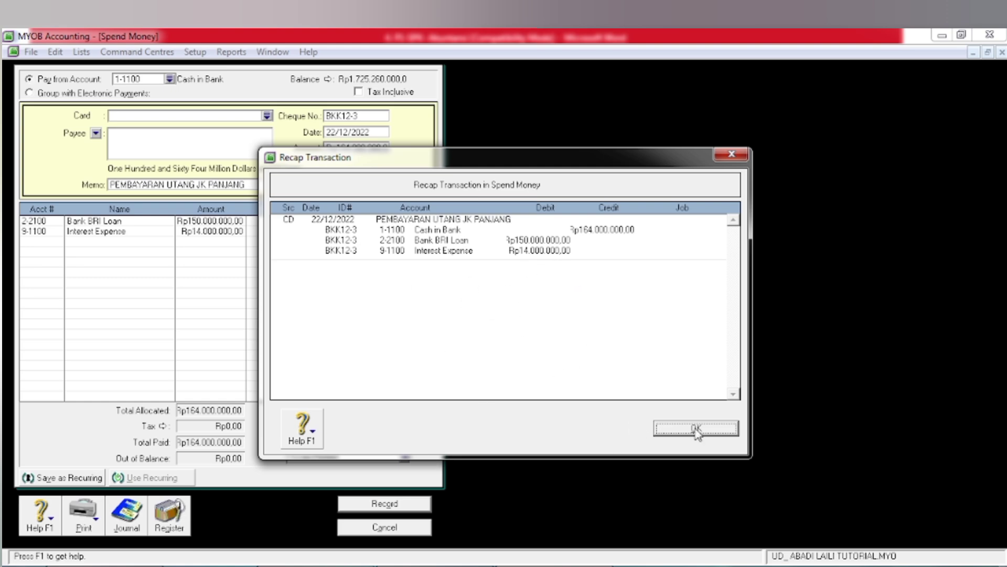
left_click(660, 422)
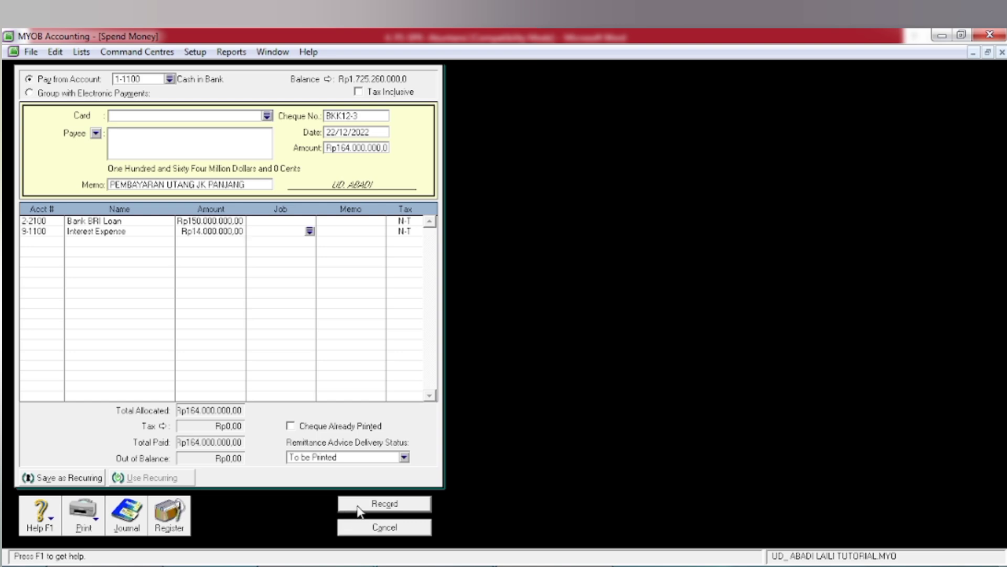
left_click(356, 506)
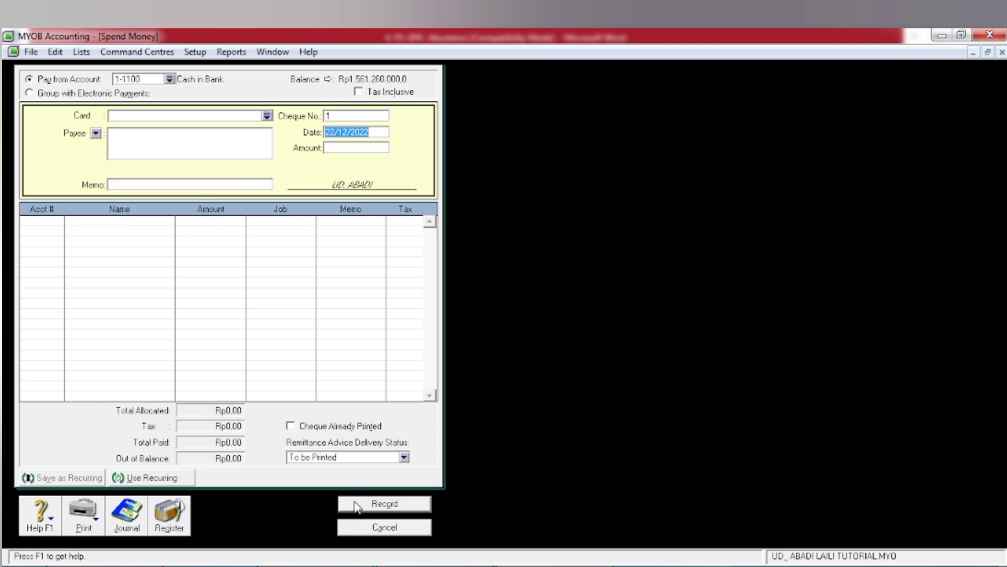
left_click(385, 530)
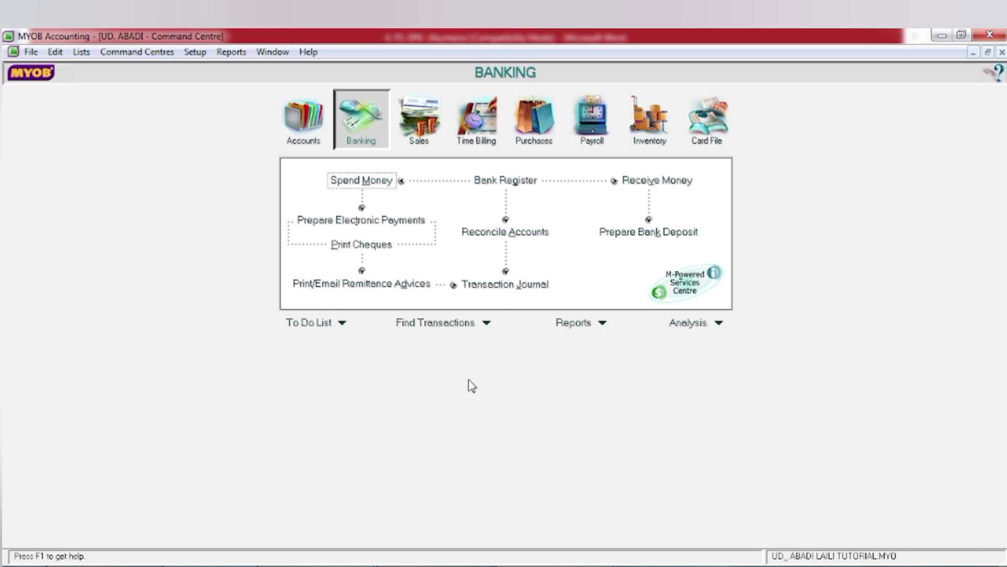
- Start a Pay Bills transaction for the supplier PT GUNUNG KAWI
left_click(534, 118)
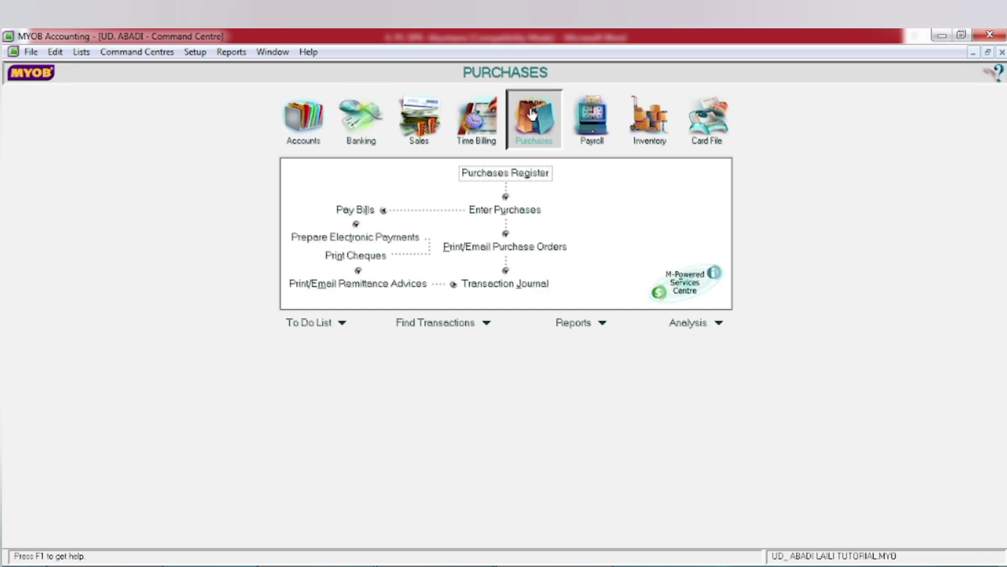
left_click(367, 212)
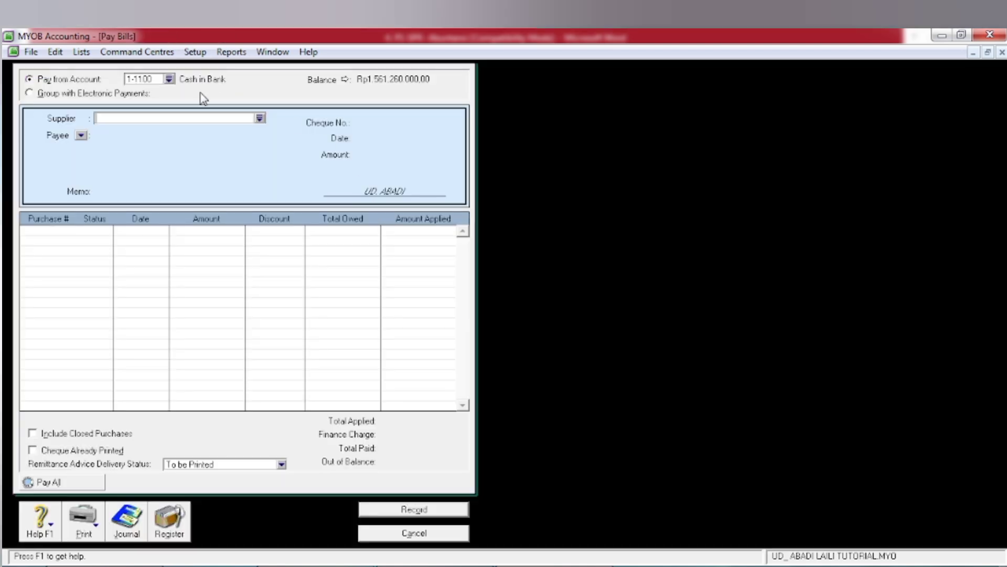
left_click(261, 120)
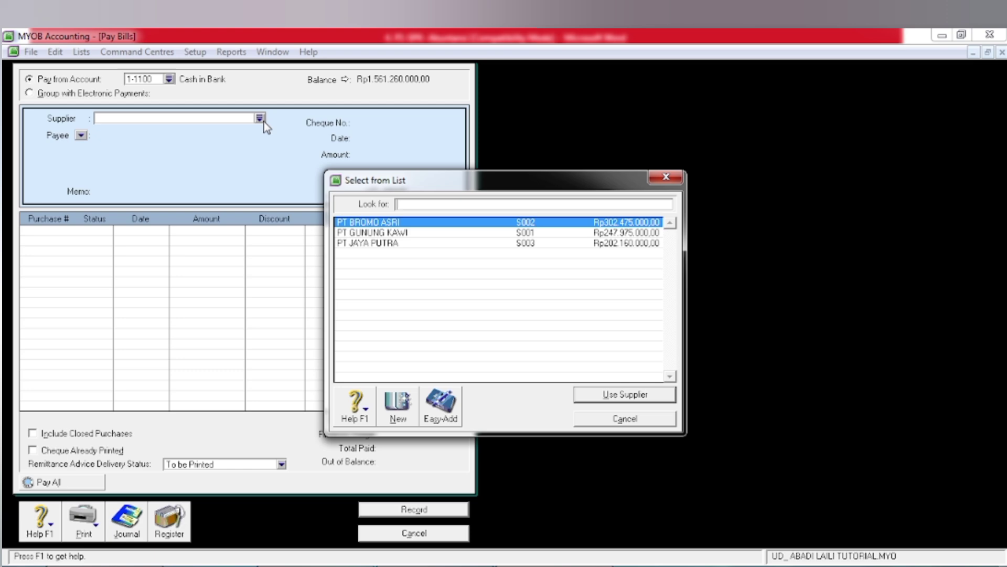
left_click(378, 233)
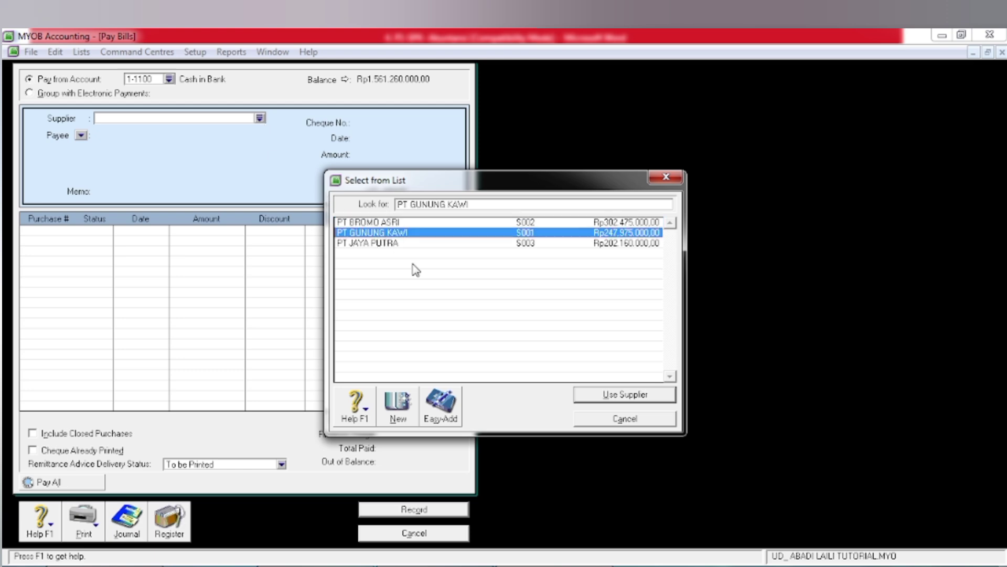
left_click(593, 393)
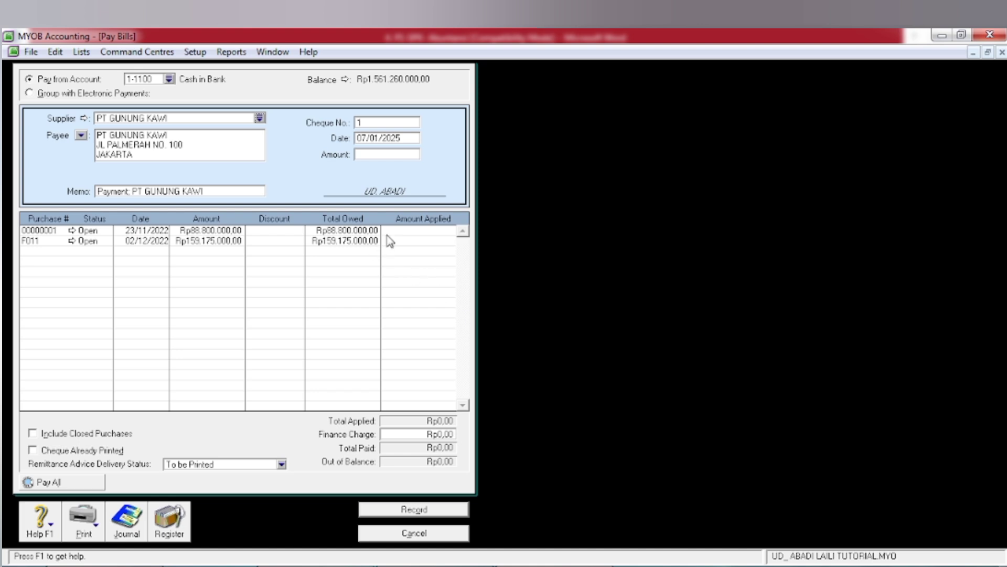
- Enter cheque number BKK12-4, date 24/12/2022 and amount Rp200.000.000 for the PT GUNUNG KAWI payment
left_click(365, 124)
type("BKK12-4")
key("Tab")
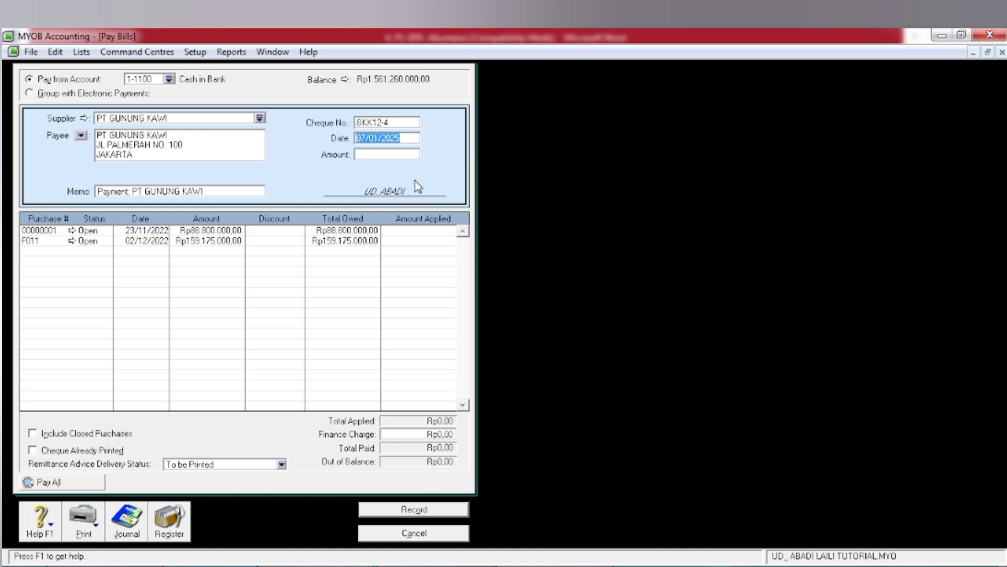
type("24")
key("Tab")
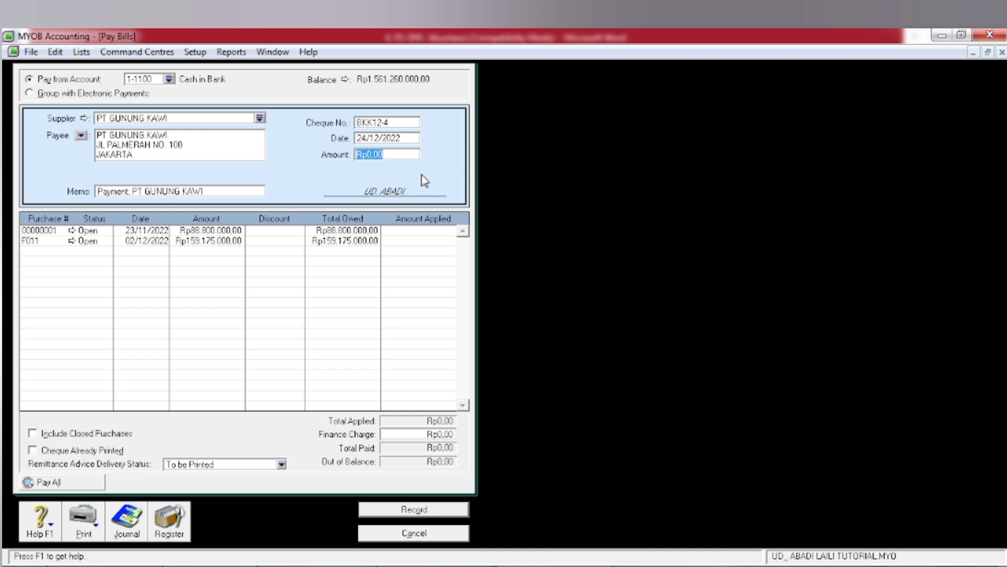
type("200.000.000")
key("Tab")
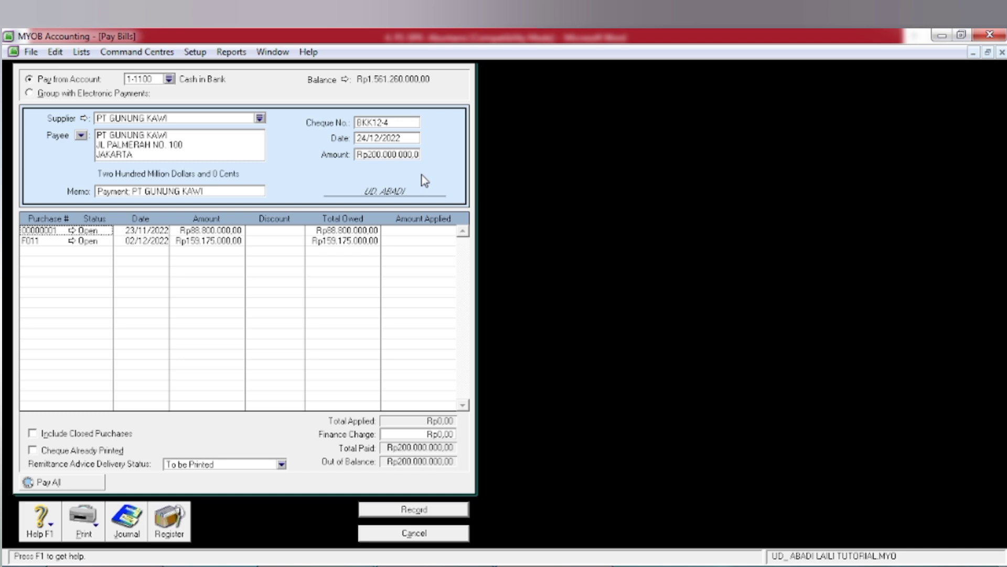
- Apply Rp88.800.000 of the payment to the 23/11/2022 purchase and the remaining Rp111.200.000 to the 02/12/2022 purchase
key("Tab")
key("Tab")
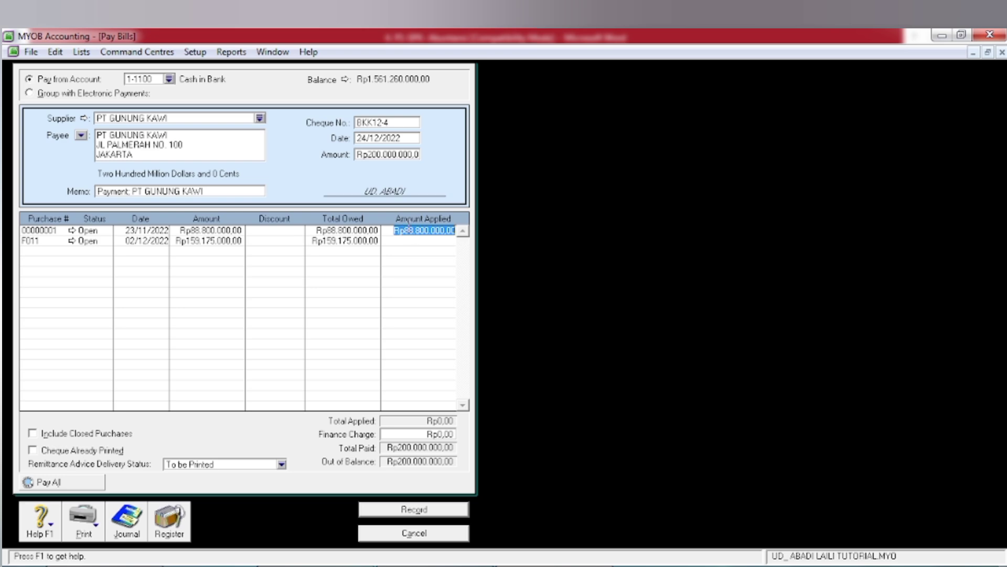
key("Tab")
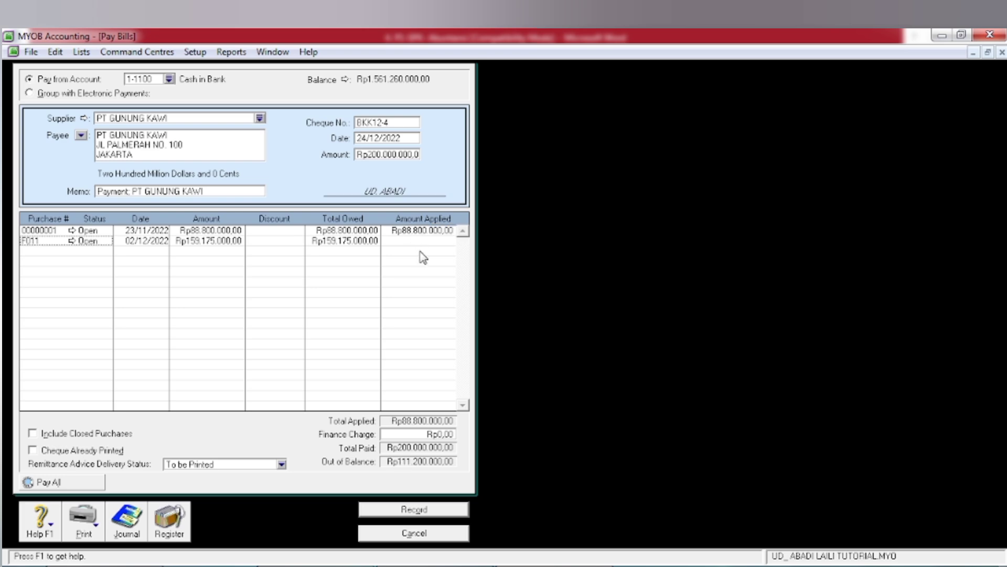
key("Tab")
key("Tab")
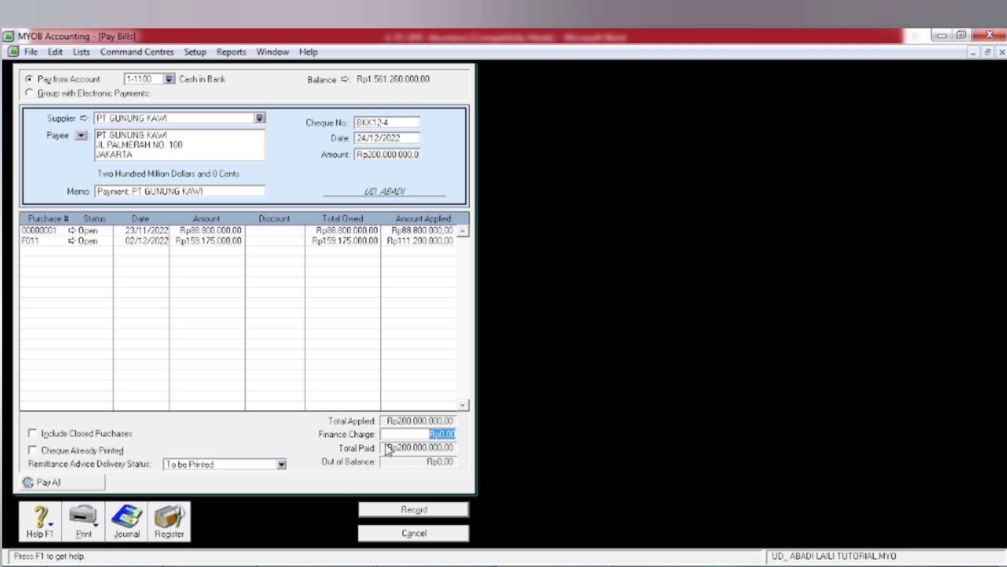
- Check the recap of the PT GUNUNG KAWI payment, then record it and close the Pay Bills form
key("ctrl+r")
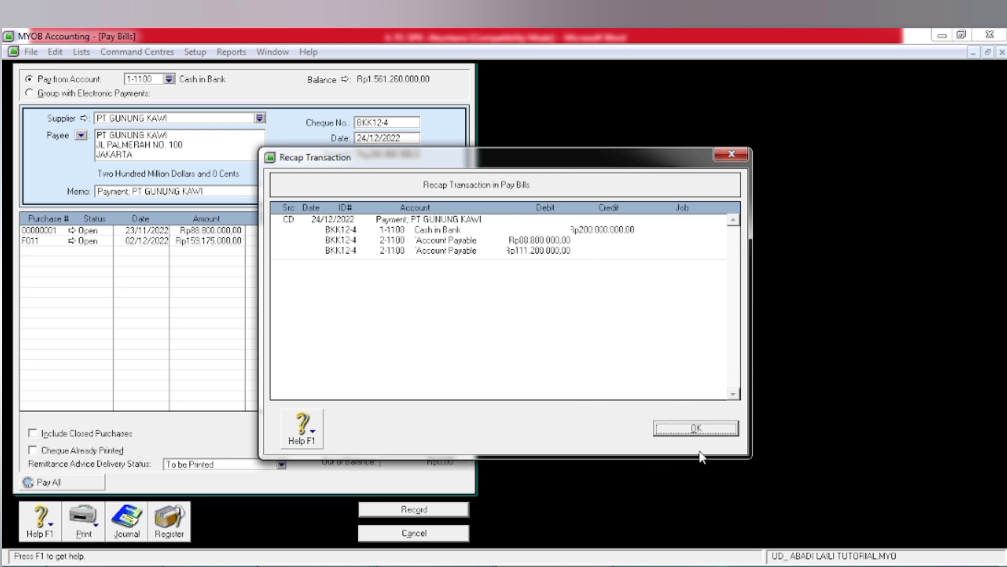
left_click(682, 429)
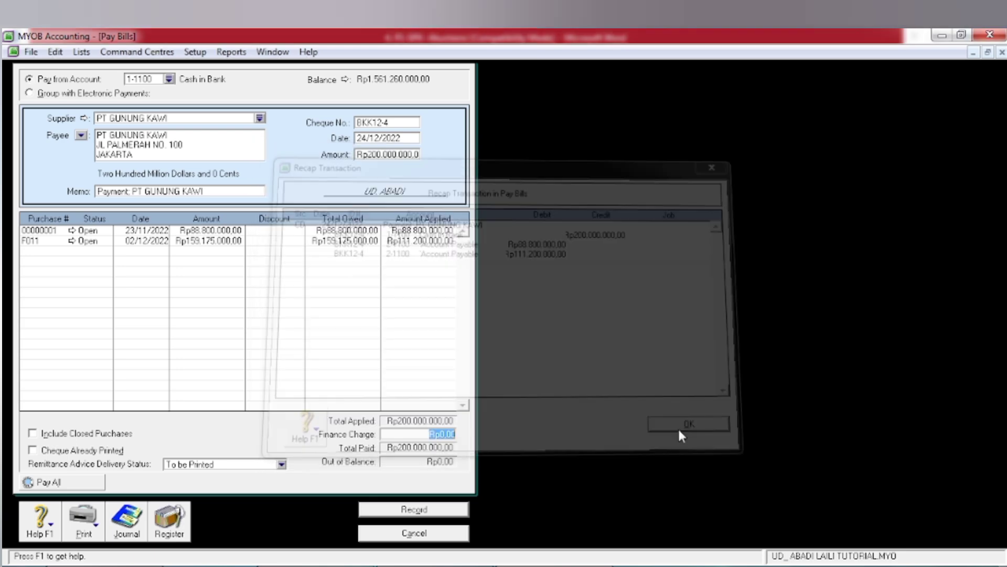
left_click(401, 512)
left_click(402, 532)
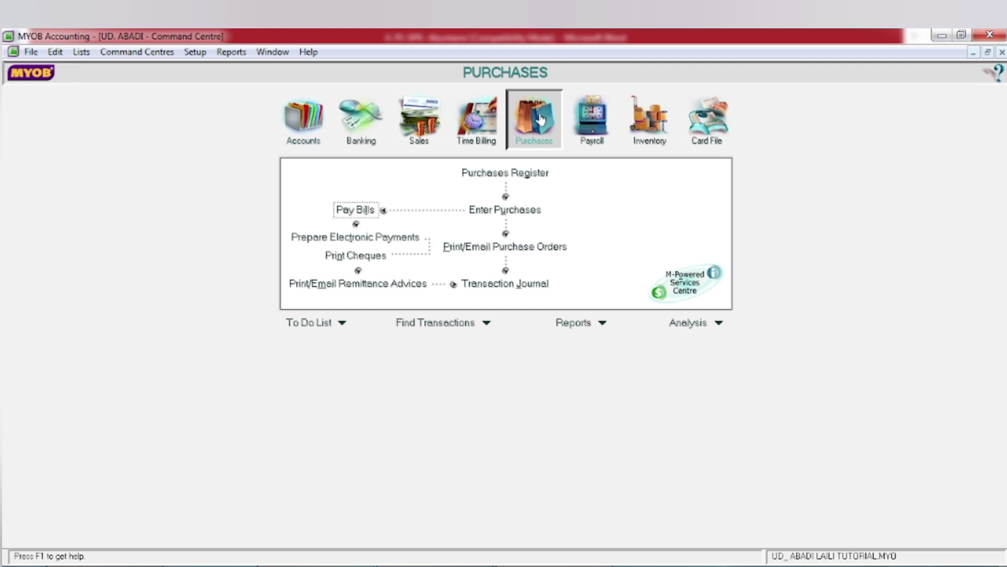
- Start a new Pay Bills transaction for the supplier PT BROMO ASRI
left_click(354, 210)
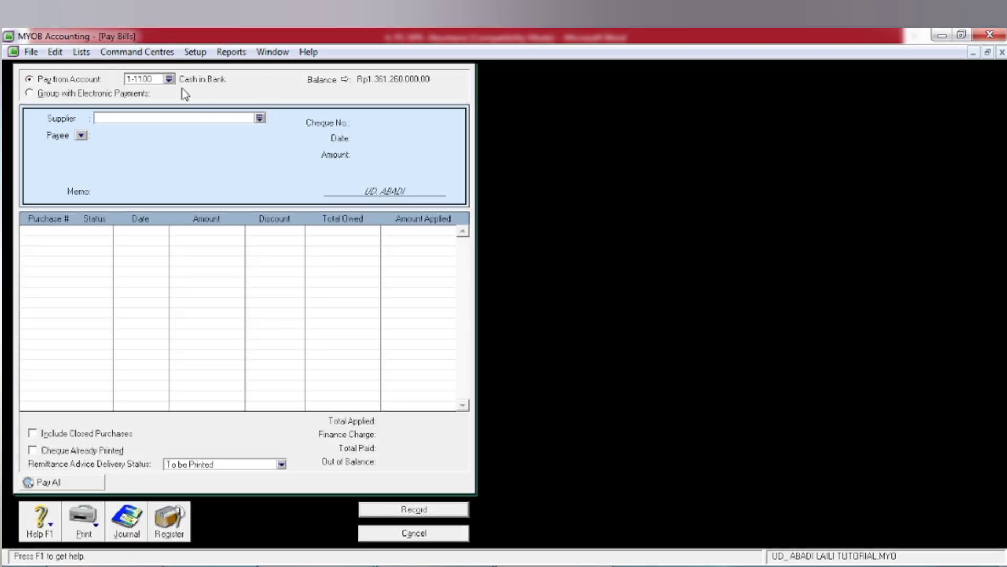
left_click(259, 118)
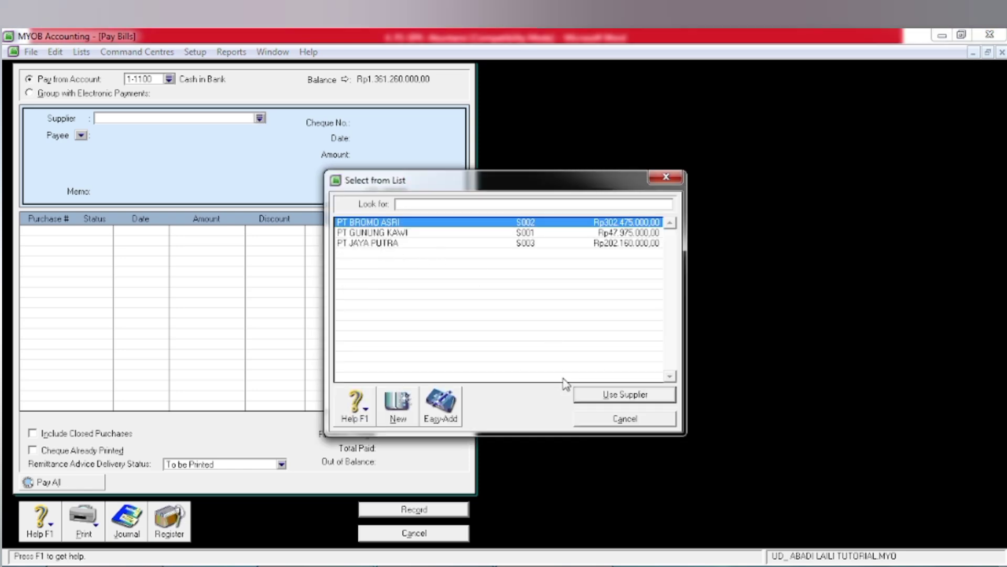
left_click(582, 394)
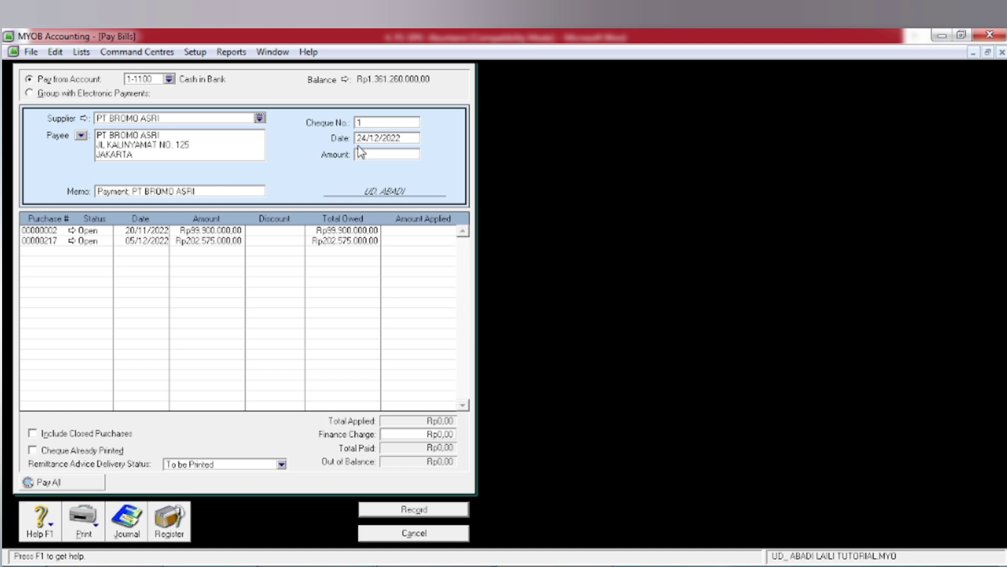
- Enter BKK12-5 as the cheque number of the PT BROMO ASRI payment
left_click(379, 122)
type("BKK1223")
key("BackSpace")
key("BackSpace")
type("-5")
key("Tab")
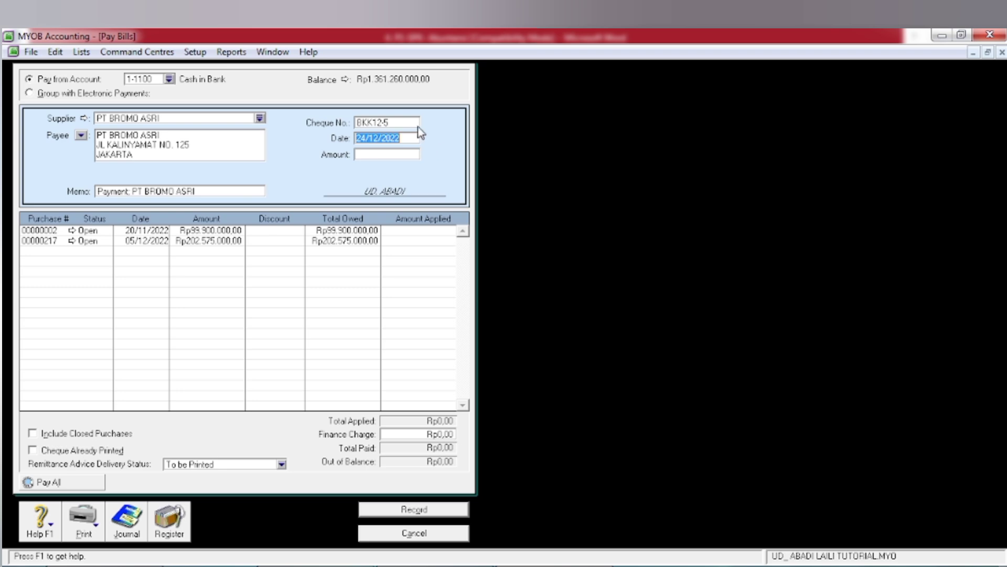
- Set the PT BROMO ASRI payment date to 26/12/2022 and its amount to Rp234.000.000
left_click(366, 137)
key("BackSpace")
key("BackSpace")
type("8")
type("6")
key("Tab")
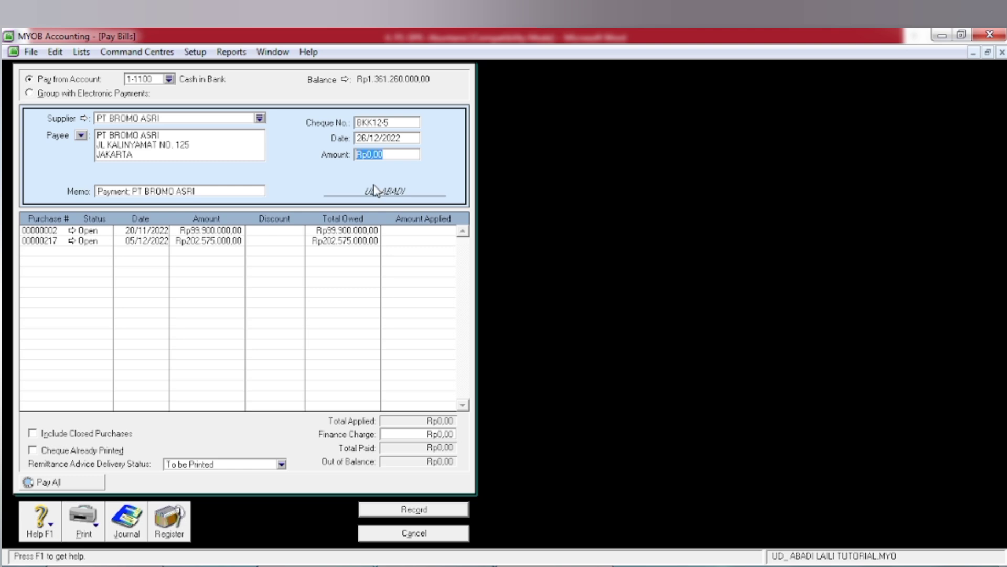
type("23")
type("000000")
key("Tab")
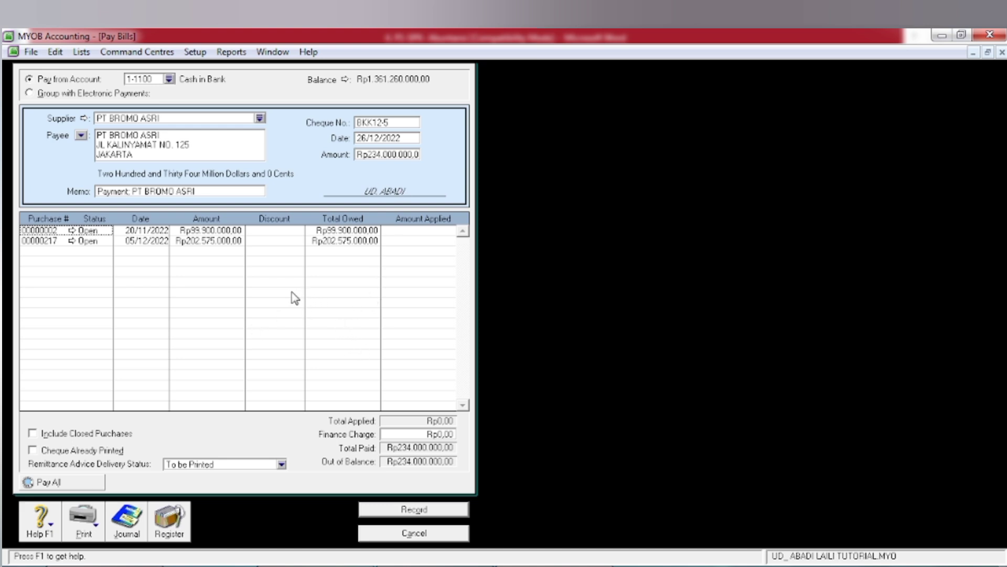
- Apply Rp99.900.000 to the 20/11/2022 purchase and the remaining Rp134.100.000 to the 05/12/2022 purchase
left_click(423, 231)
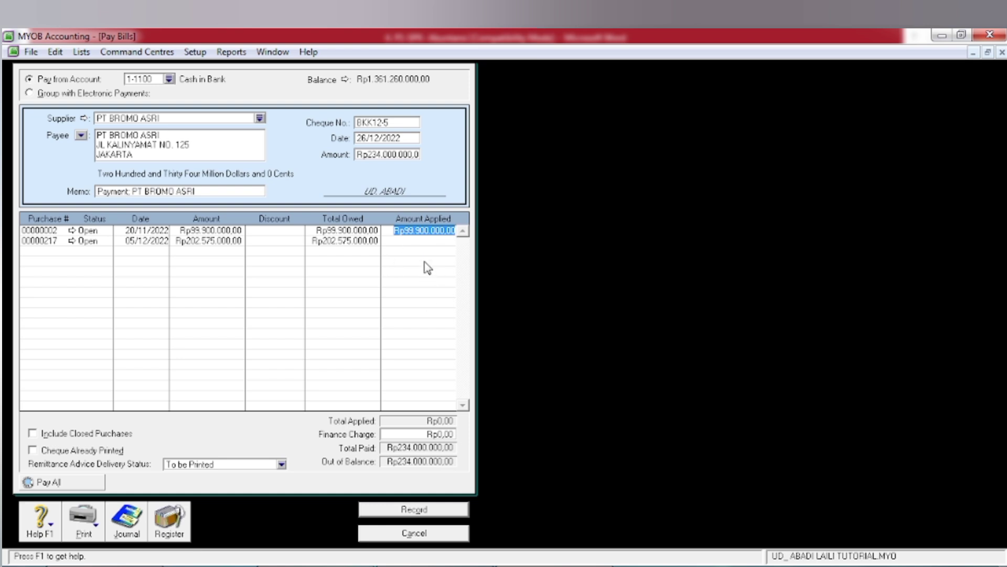
left_click(425, 242)
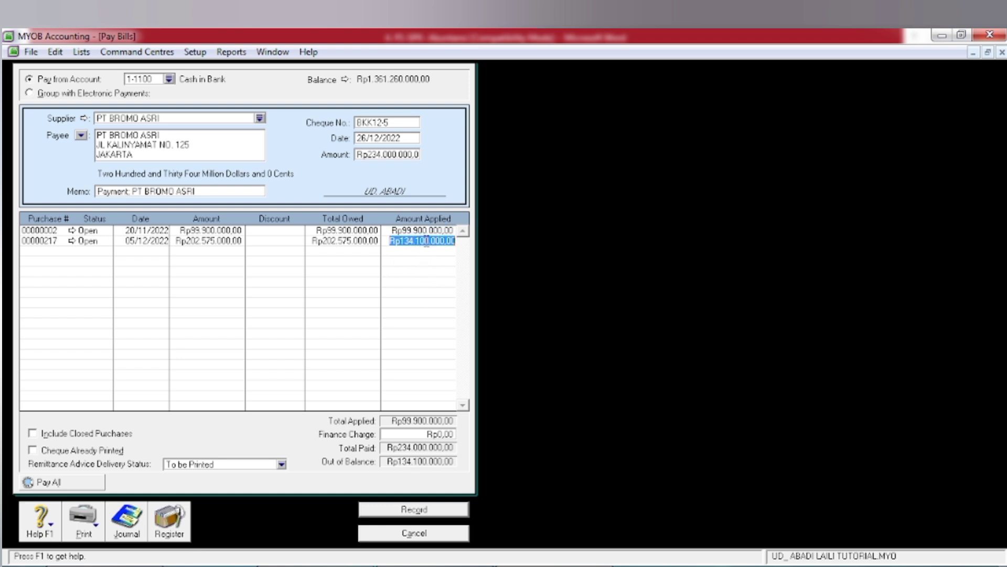
key("Tab")
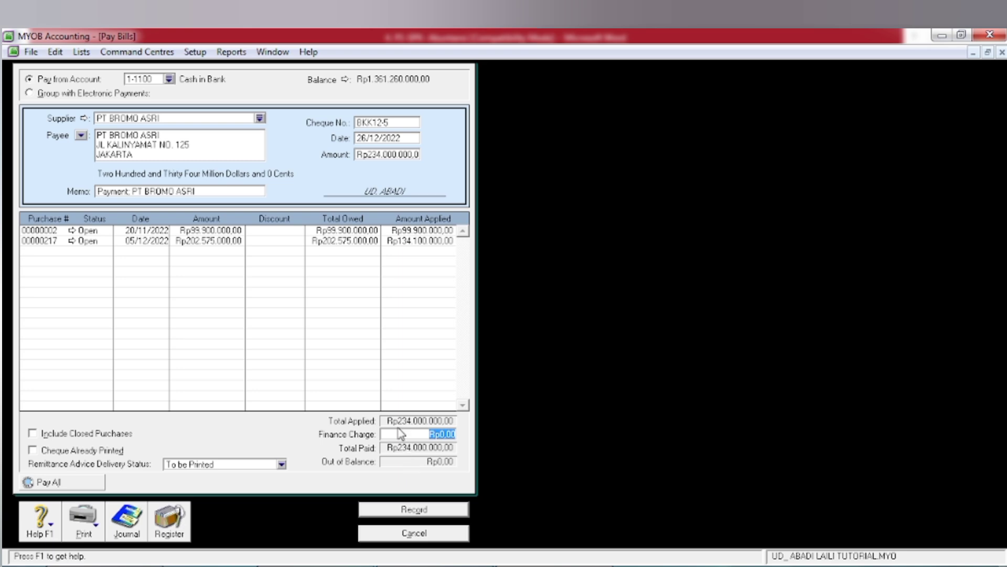
- Check the recap of the PT BROMO ASRI payment, then record it and close the Pay Bills form
key("ctrl+r")
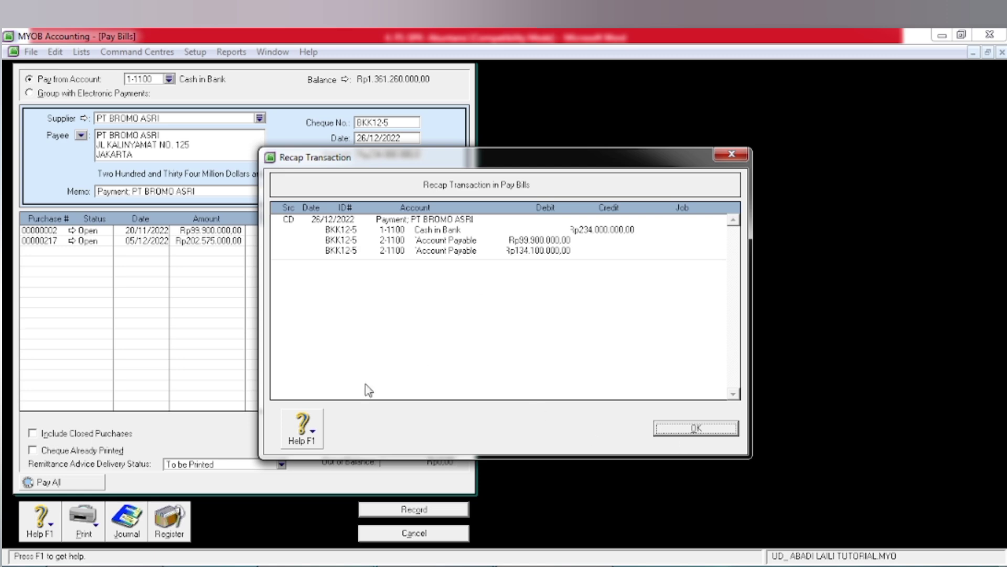
left_click(695, 429)
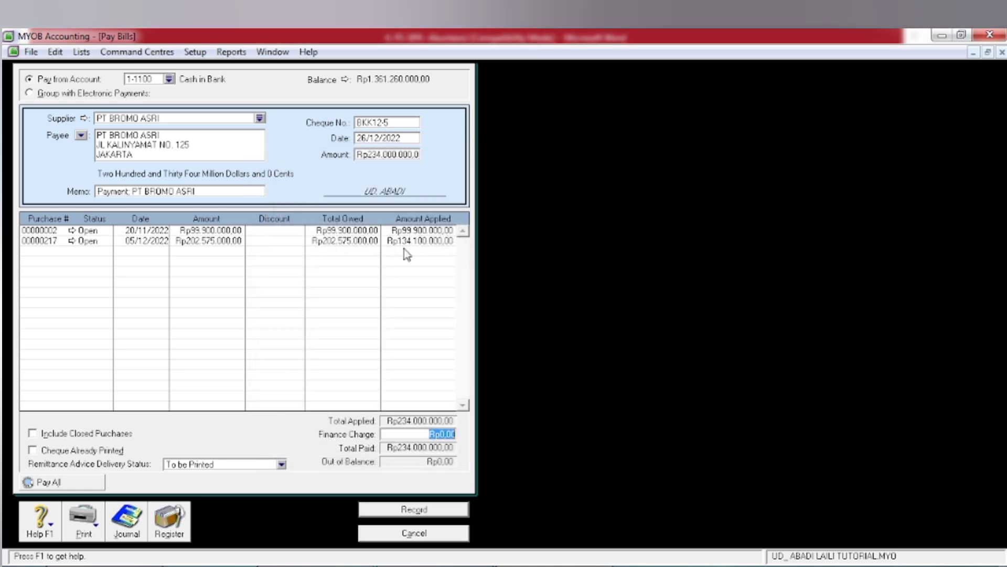
left_click(416, 511)
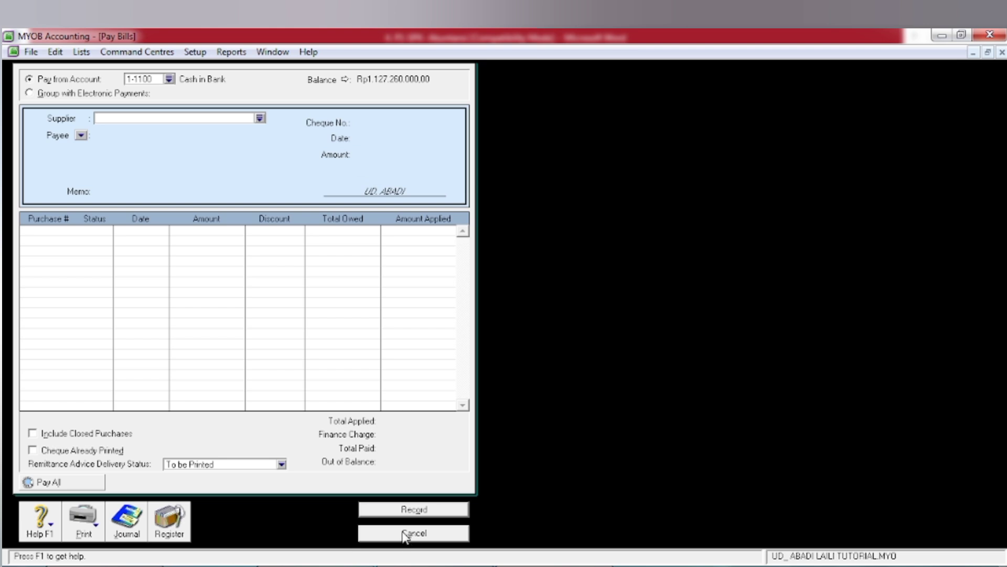
left_click(405, 534)
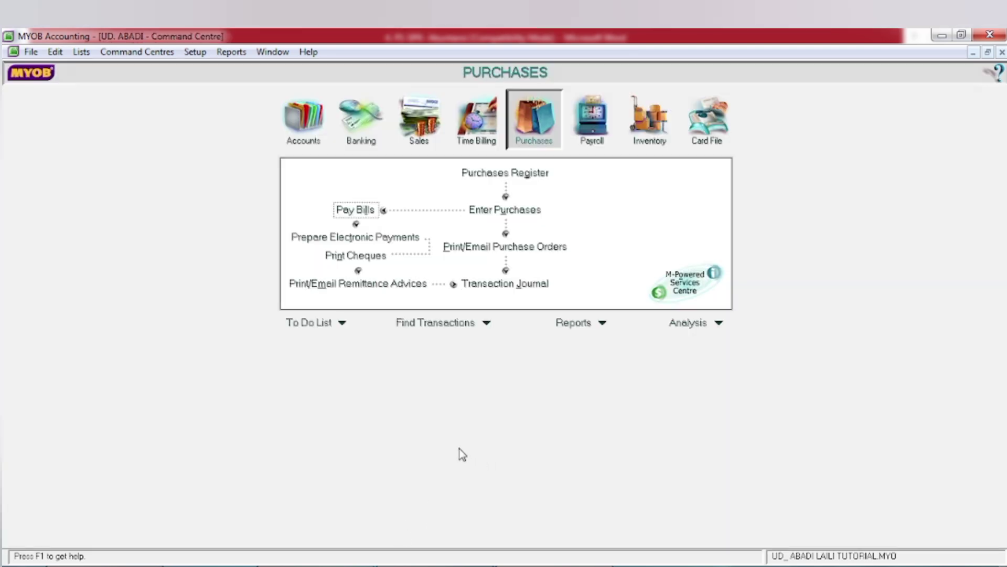